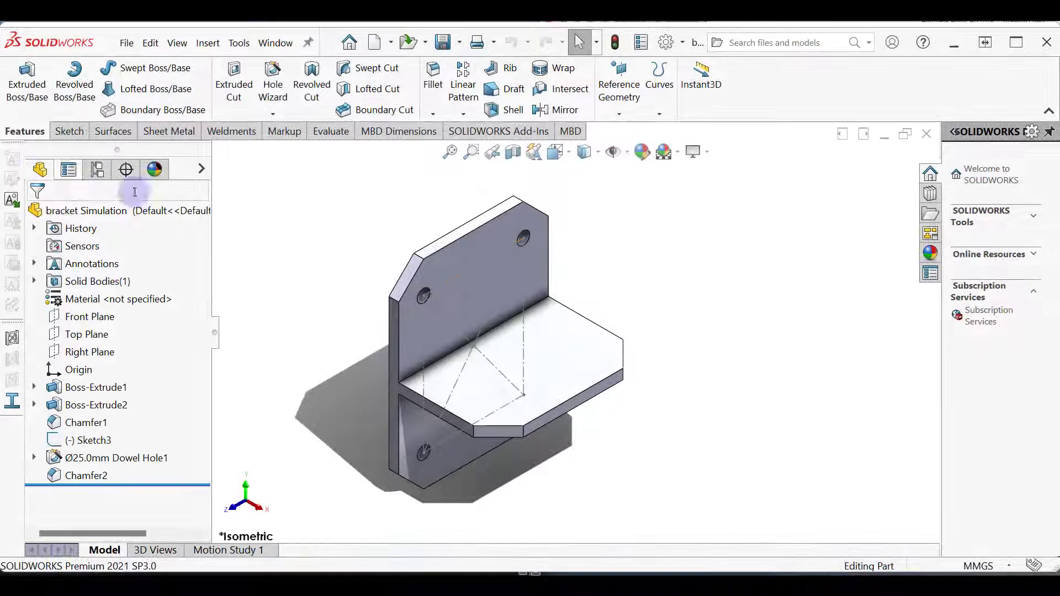
Inspect Boss-Extrude1's upright plate dimensions, 300 and 400
click(624, 334)
click(88, 388)
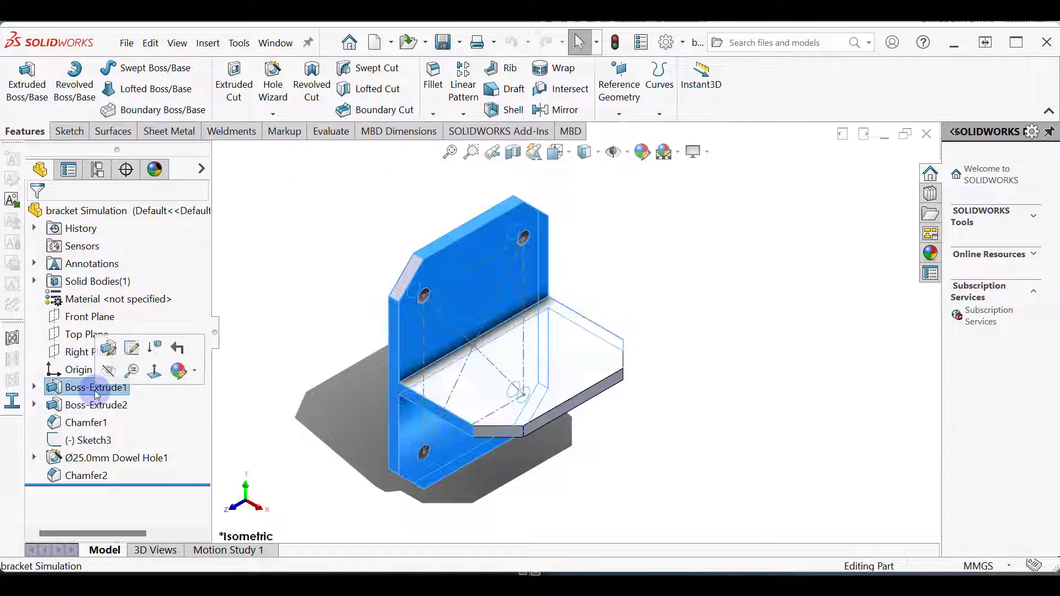
click(77, 389)
click(76, 401)
click(486, 296)
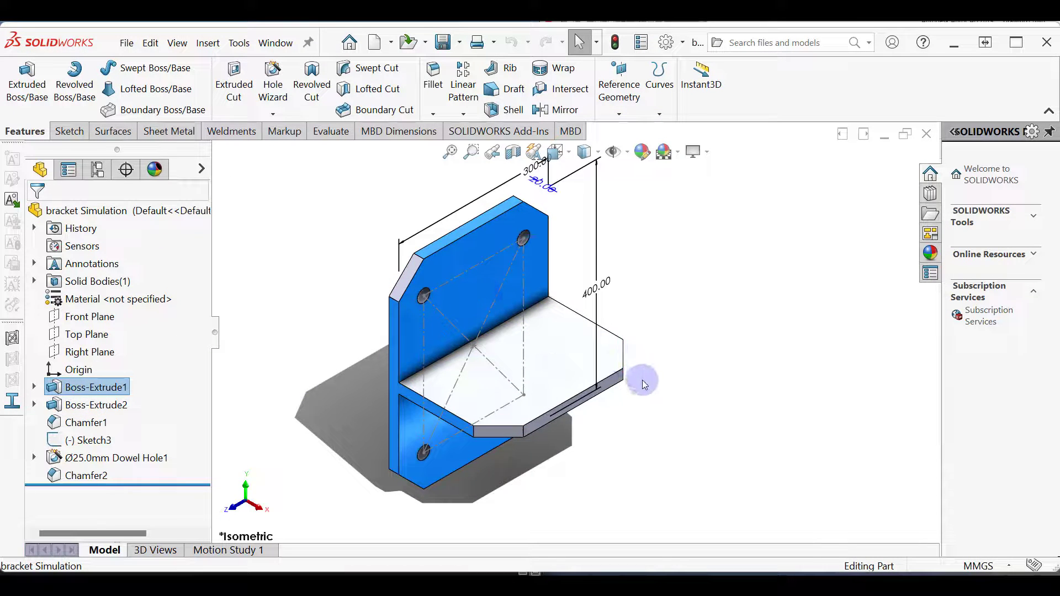
scroll(642, 380, up, 3)
click(563, 258)
click(788, 384)
Check the base plate's 200 and 20 dimensions and Chamfer1's 50.00 and angle, then show Add-Ins
click(84, 424)
click(90, 405)
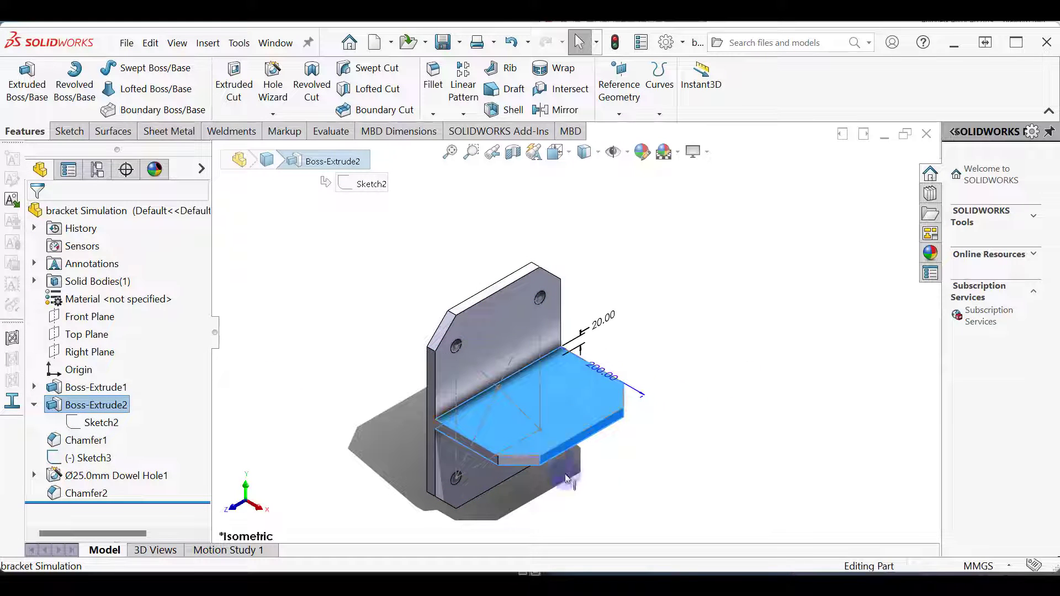
click(666, 469)
click(69, 441)
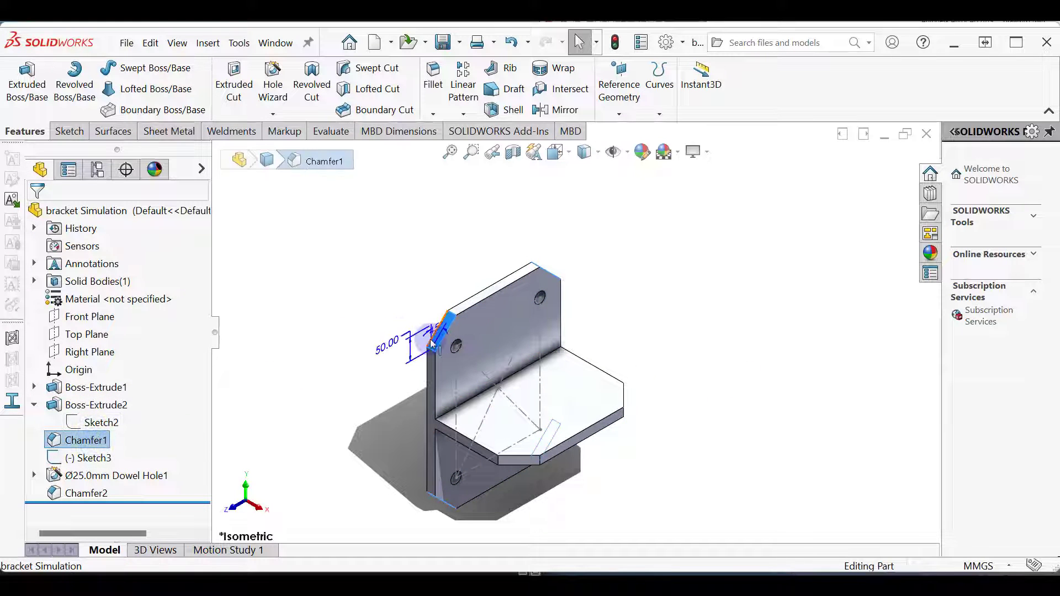
click(440, 315)
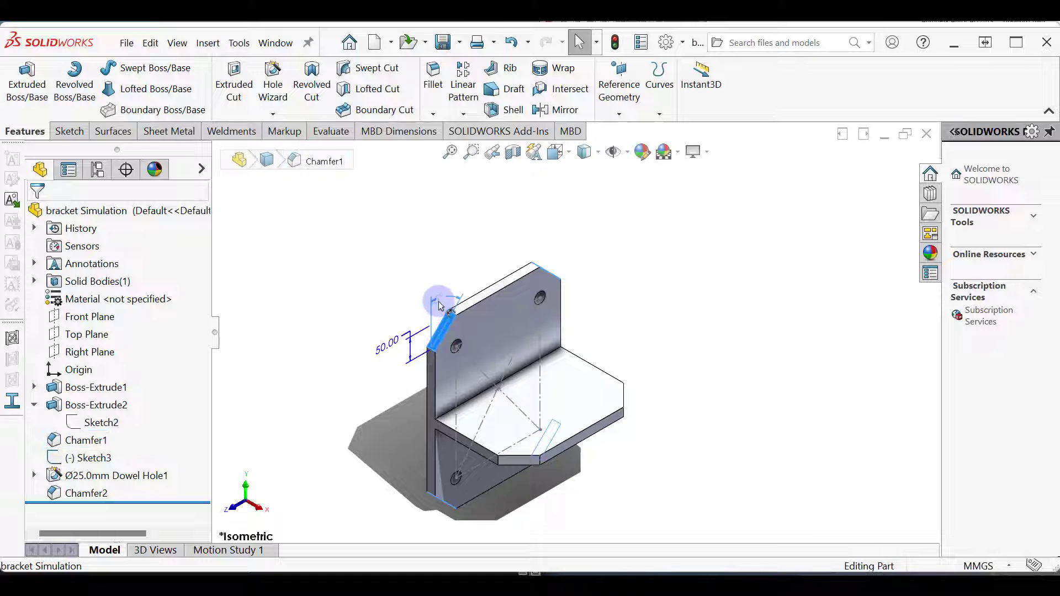
click(409, 304)
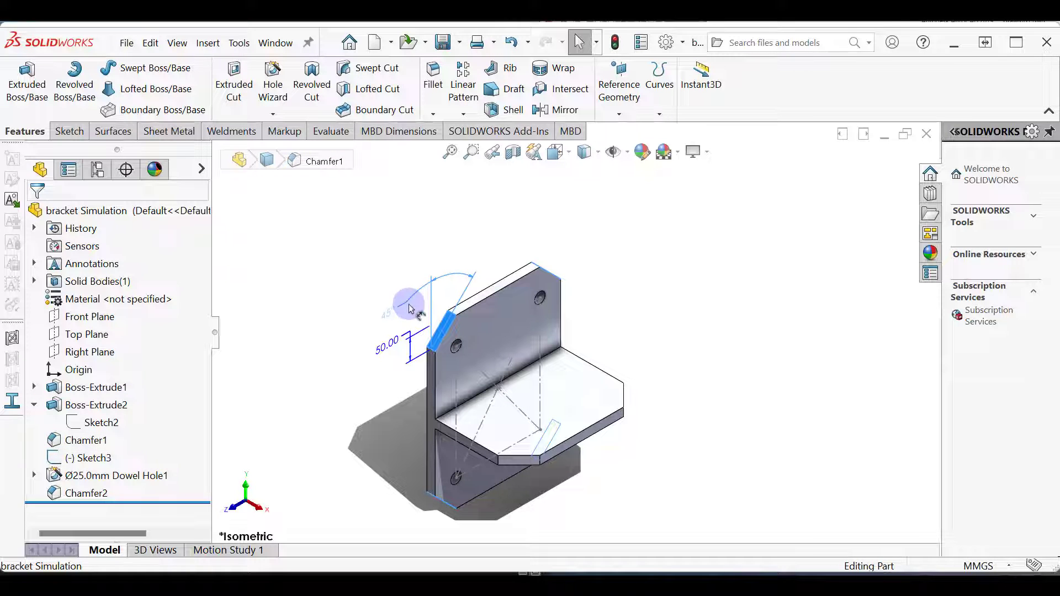
click(681, 331)
right_click(148, 299)
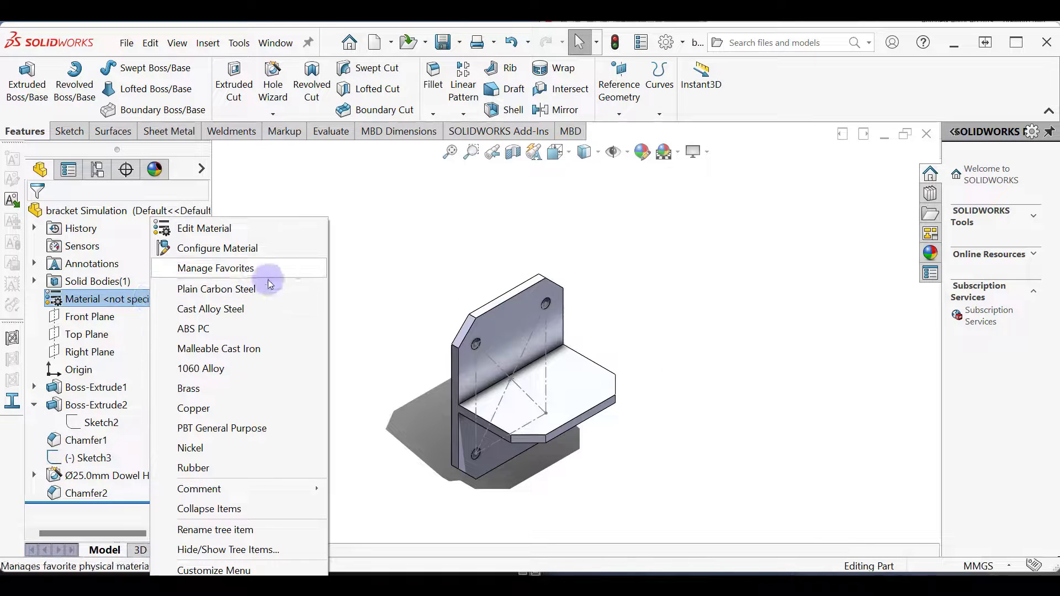
click(500, 132)
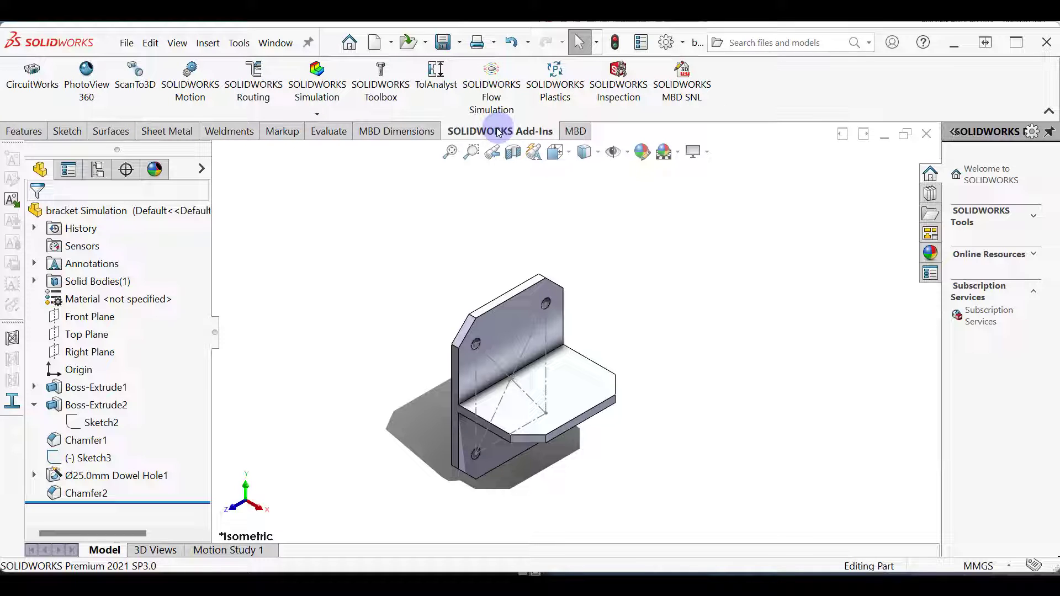
Load Simulation Professional and create a static study named Bracket-Simulation
click(318, 114)
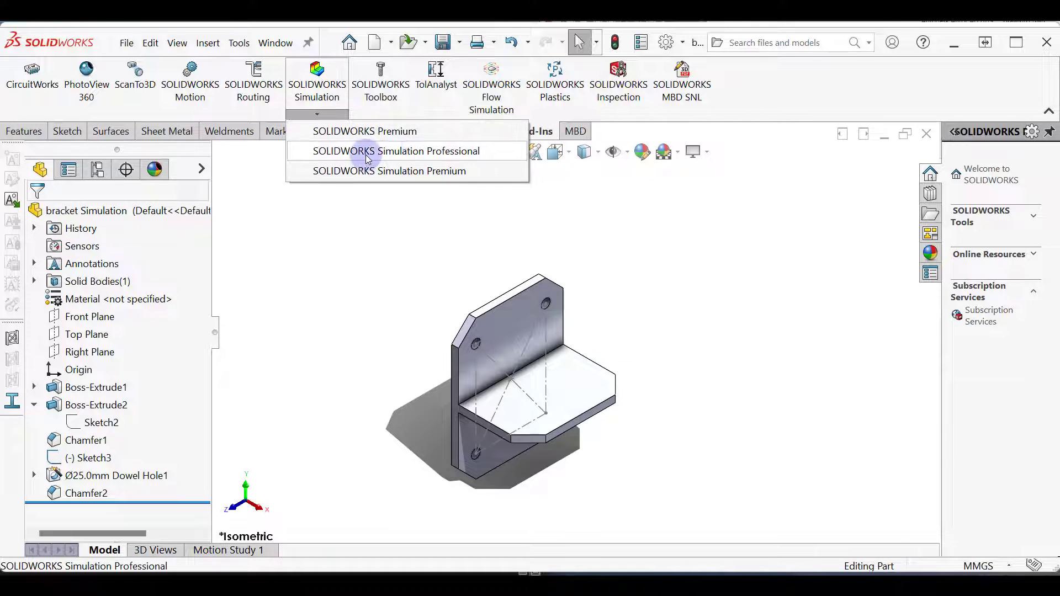
click(434, 152)
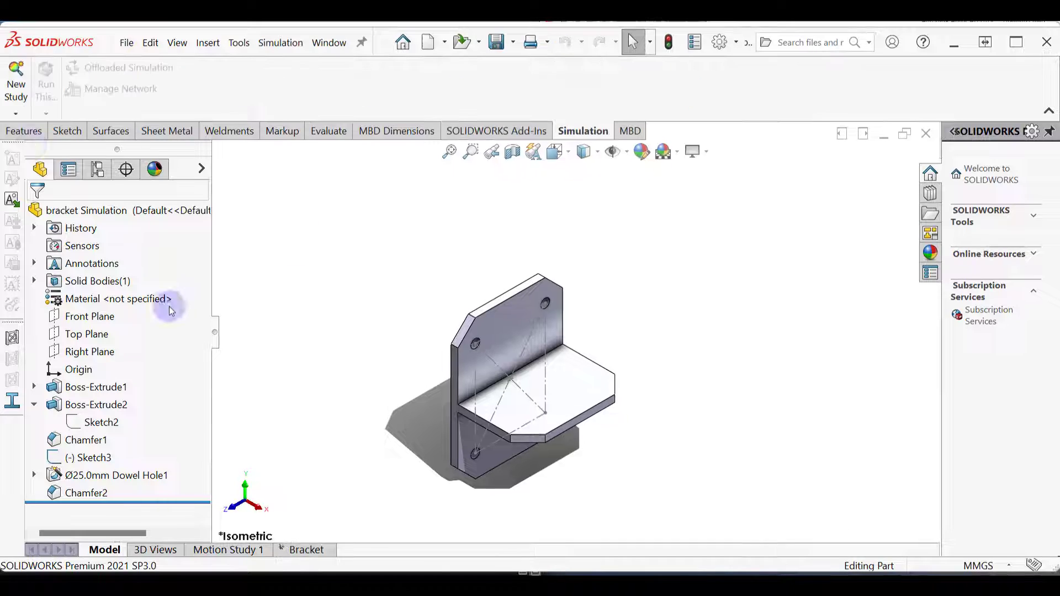
click(16, 114)
click(33, 131)
double_click(120, 322)
text(Bracket-Simulation)
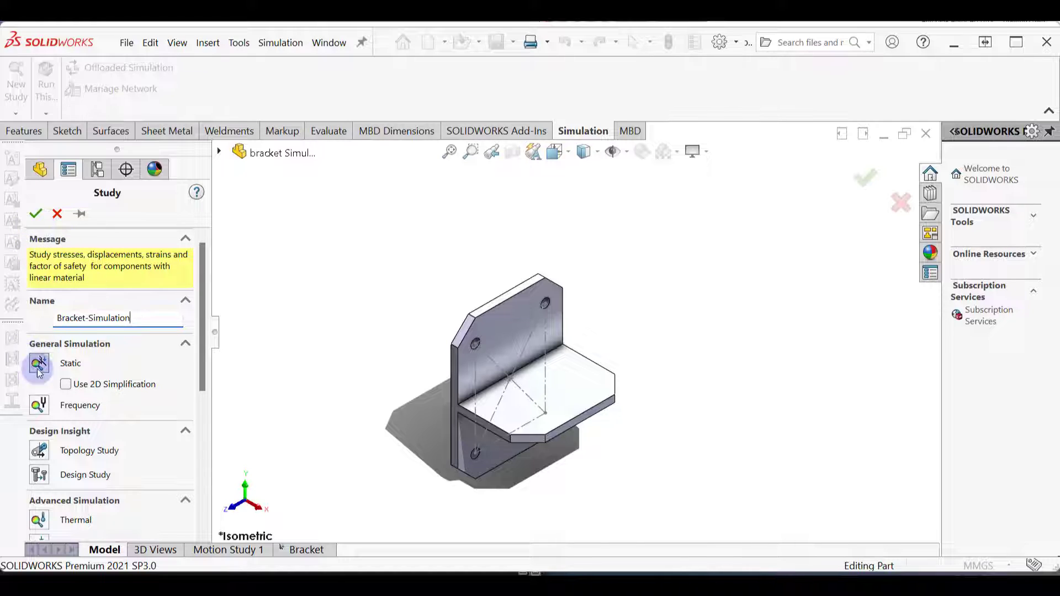
click(33, 220)
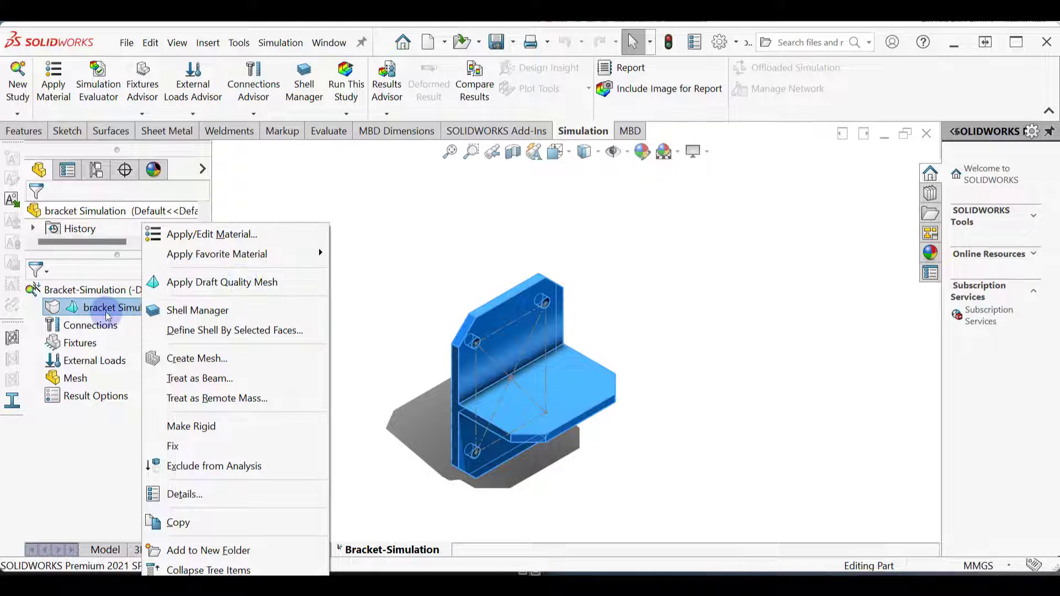
Apply AISI 304 steel to the bracket, viewing its properties in N/mm^2 (MPa)
click(249, 242)
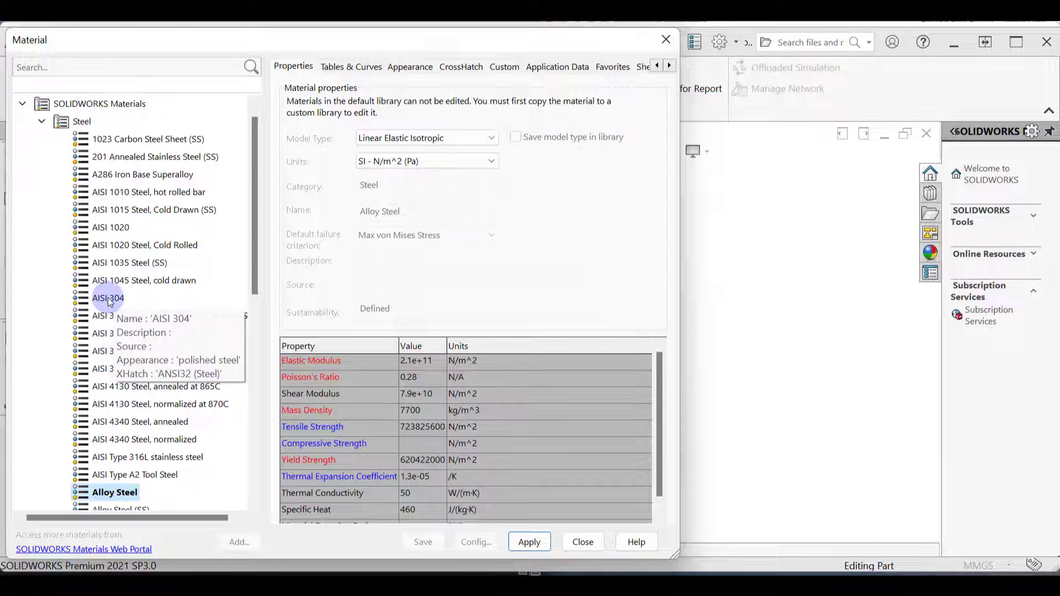
click(109, 299)
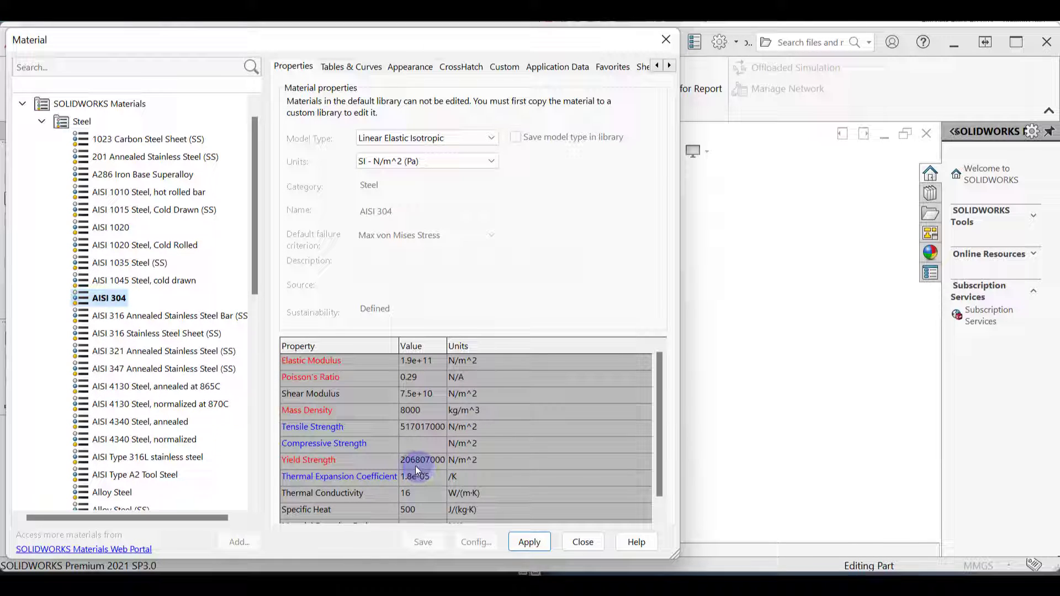
click(449, 159)
click(436, 210)
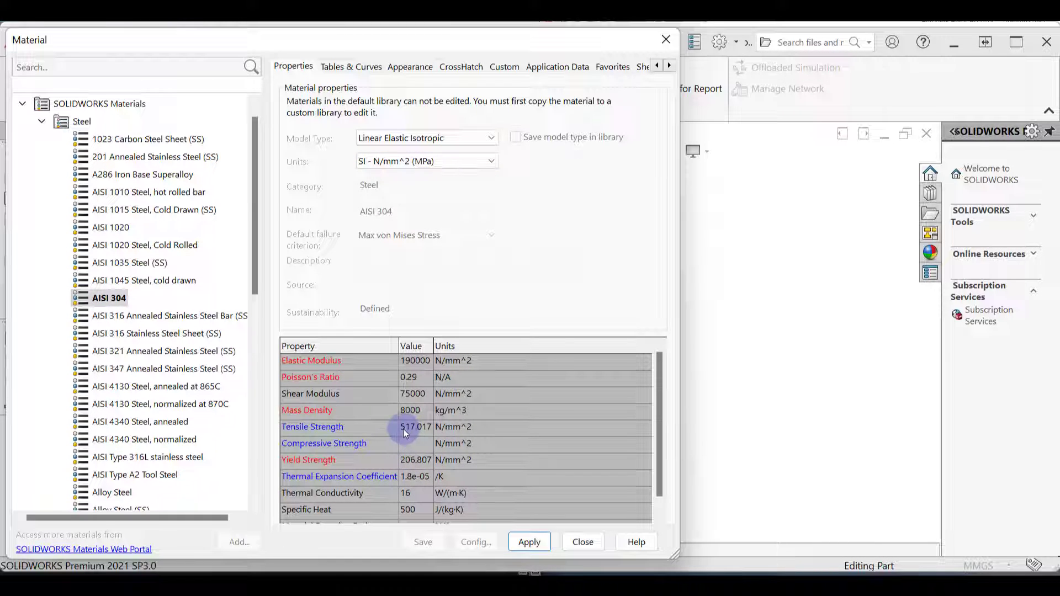
click(126, 229)
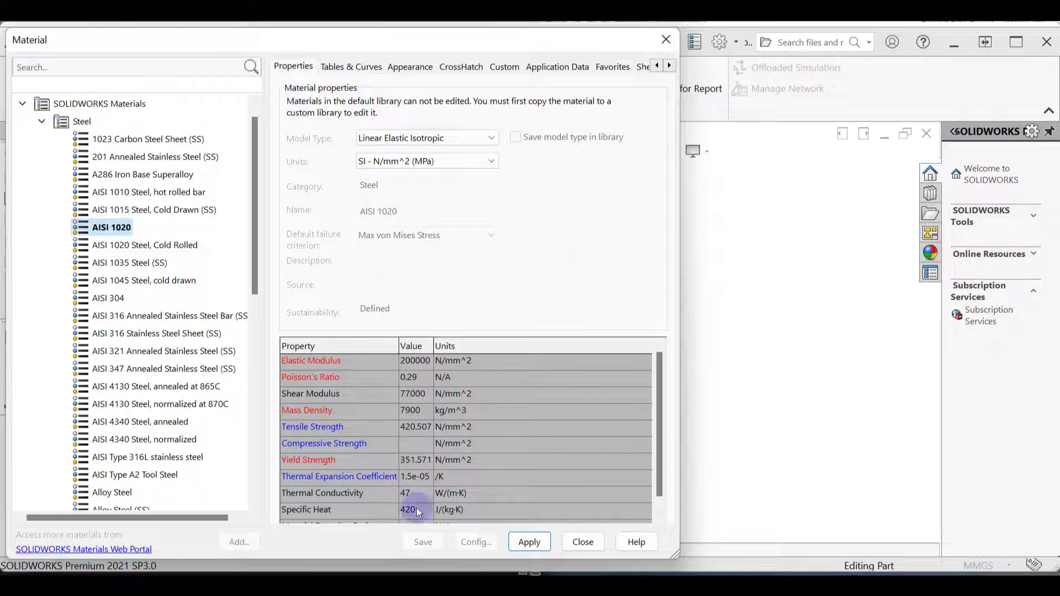
click(438, 169)
click(422, 210)
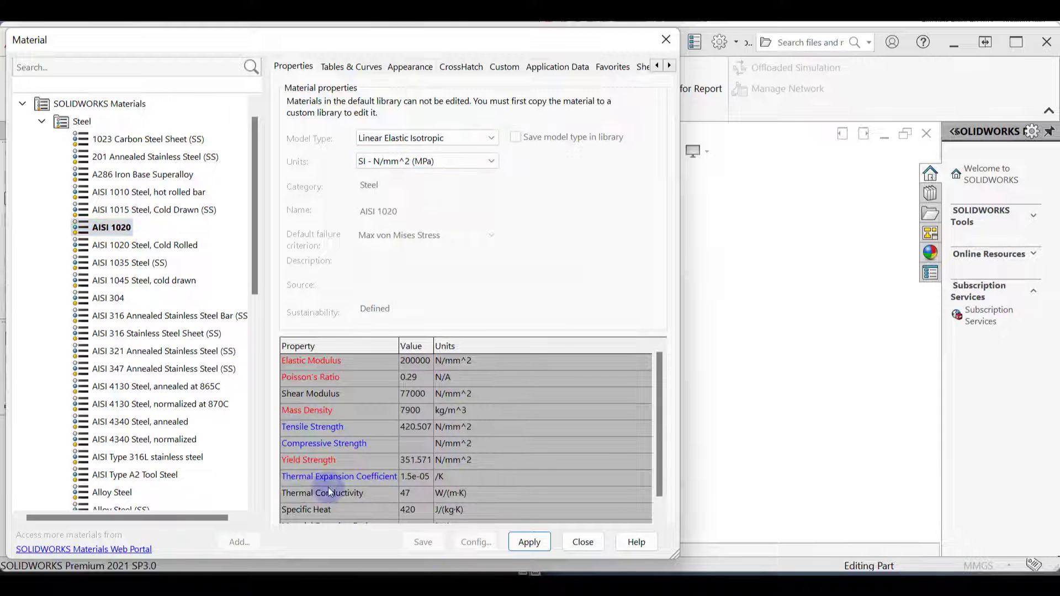
click(418, 375)
click(125, 230)
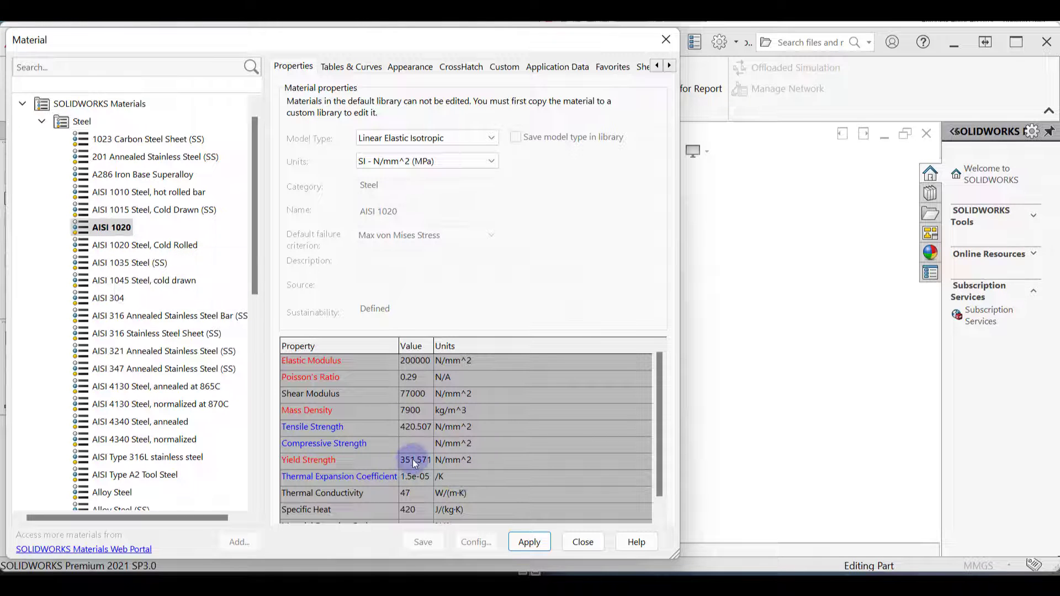
click(109, 298)
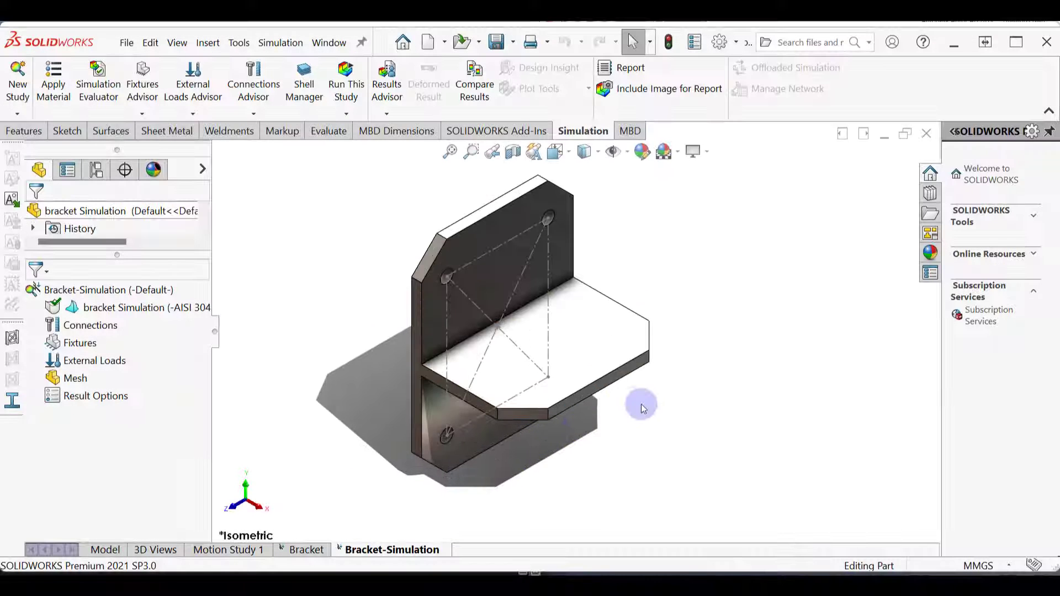
Fix four bolt-hole faces of the bracket as Fixed-1 and return to isometric view
scroll(619, 381, up, 2)
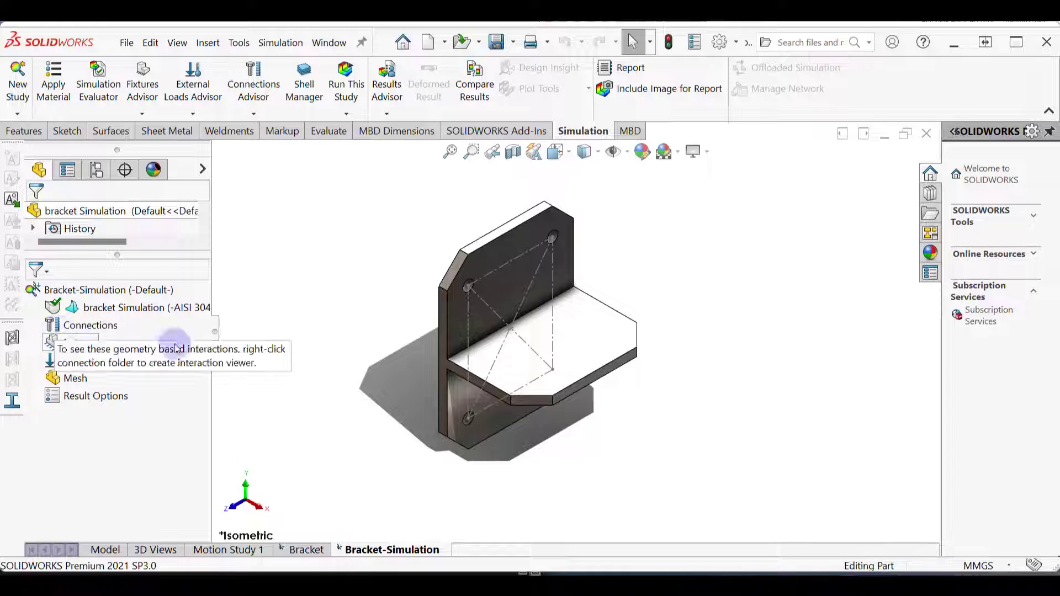
right_click(83, 344)
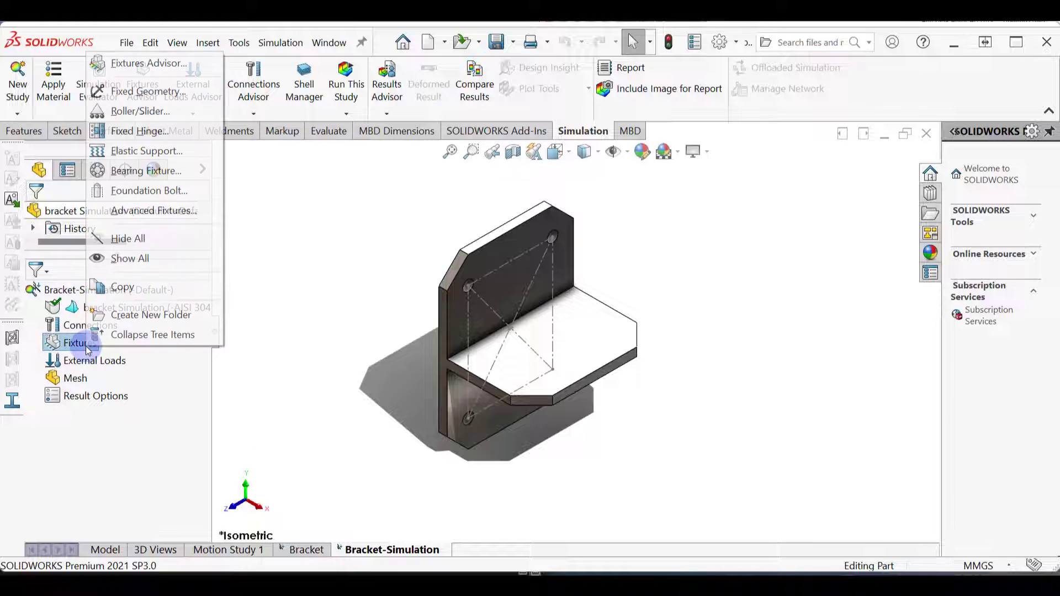
click(160, 95)
scroll(203, 387, down, 1)
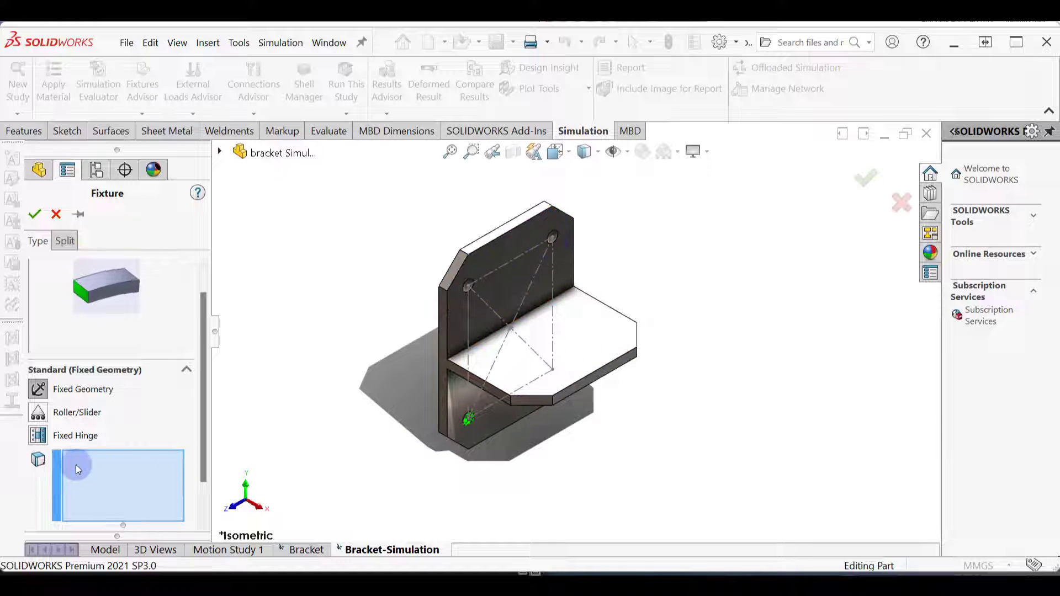
scroll(390, 334, down, 5)
click(486, 359)
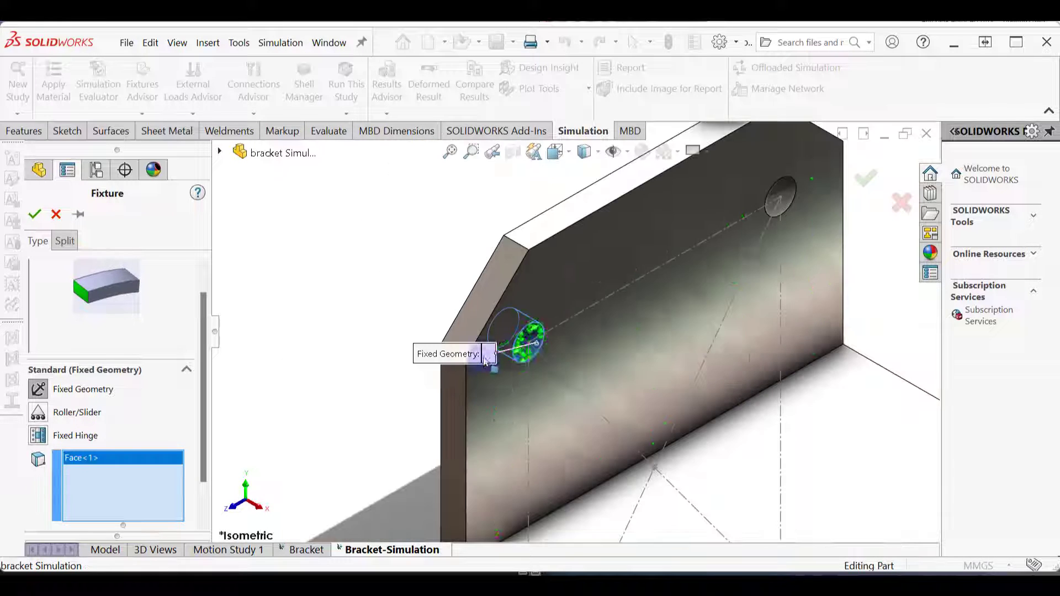
scroll(495, 353, up, 3)
scroll(574, 364, up, 3)
click(577, 365)
scroll(539, 391, down, 5)
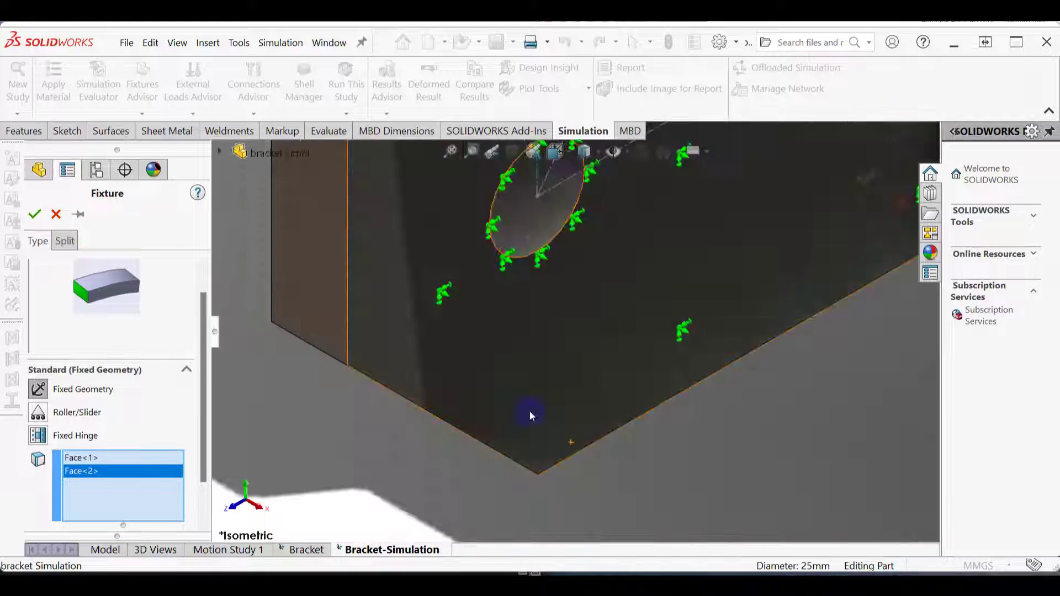
click(549, 222)
scroll(717, 374, up, 6)
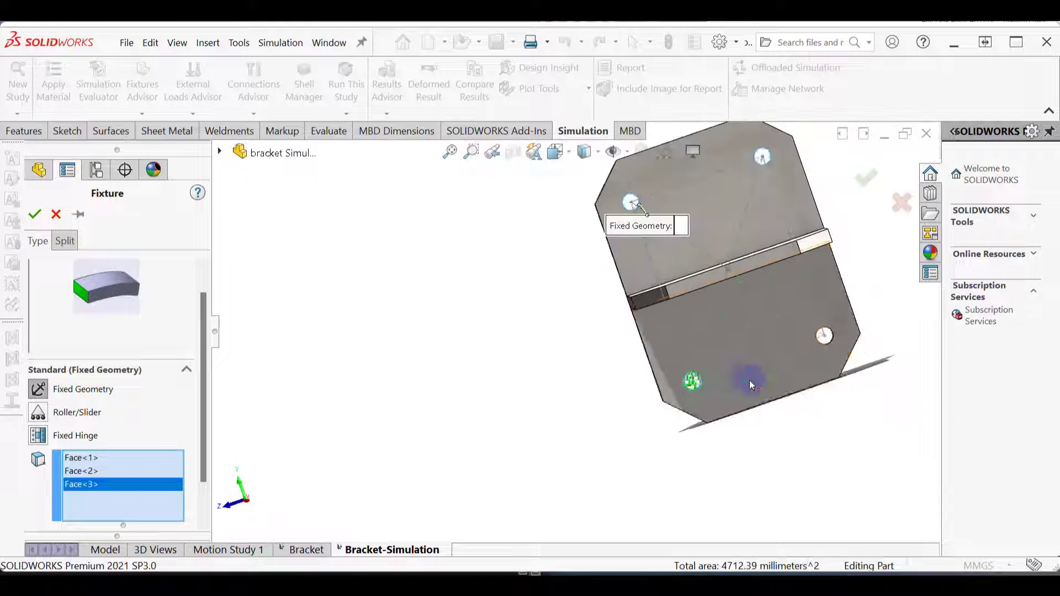
scroll(758, 391, down, 8)
click(632, 315)
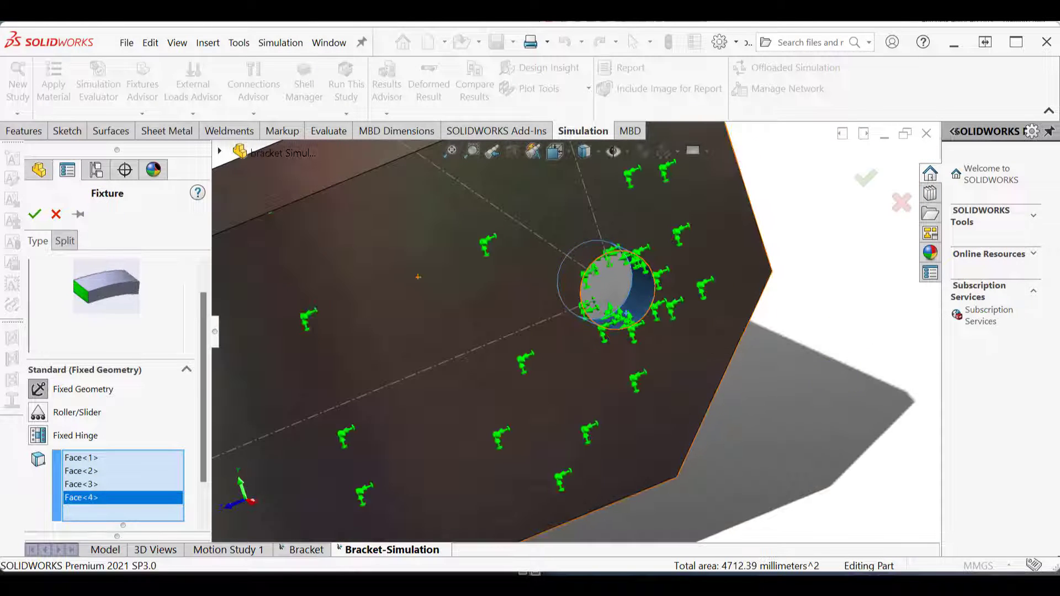
click(35, 214)
key(ctrl+7)
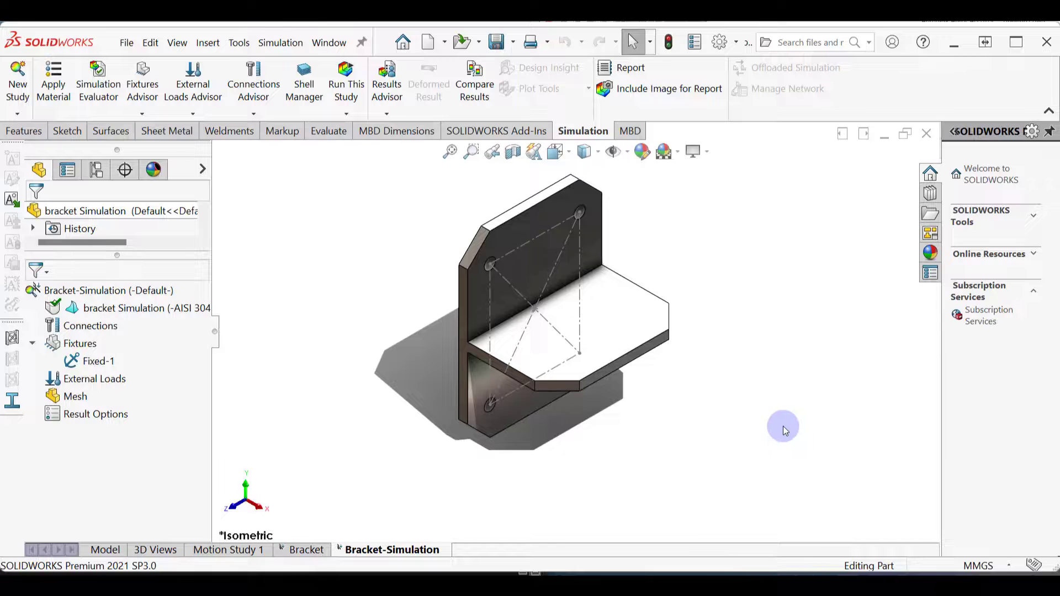
Add a Gravity-1 load of -9.81 m/s^2 to the study
click(98, 361)
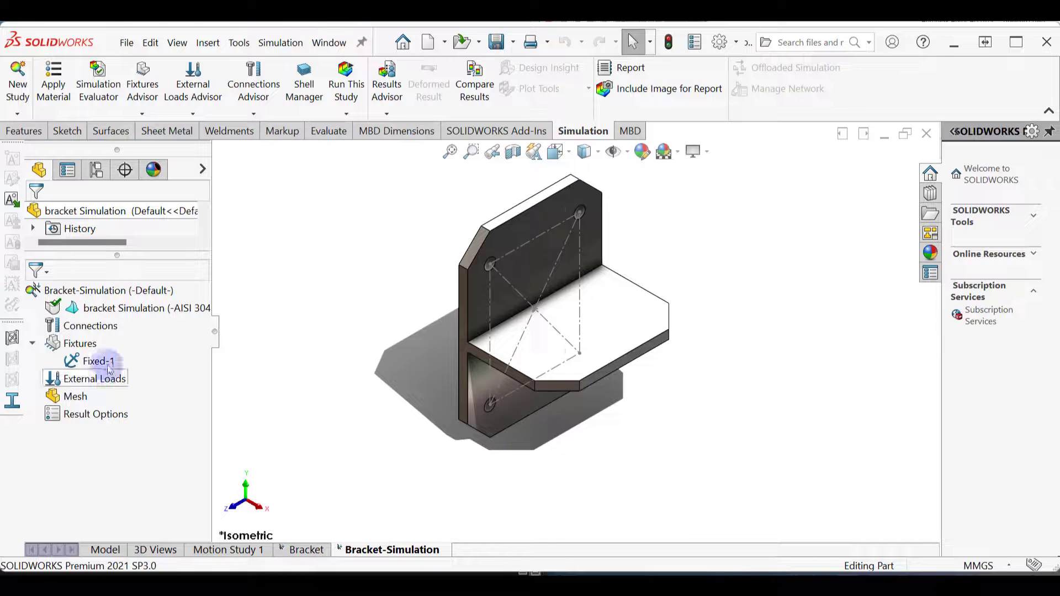
click(611, 151)
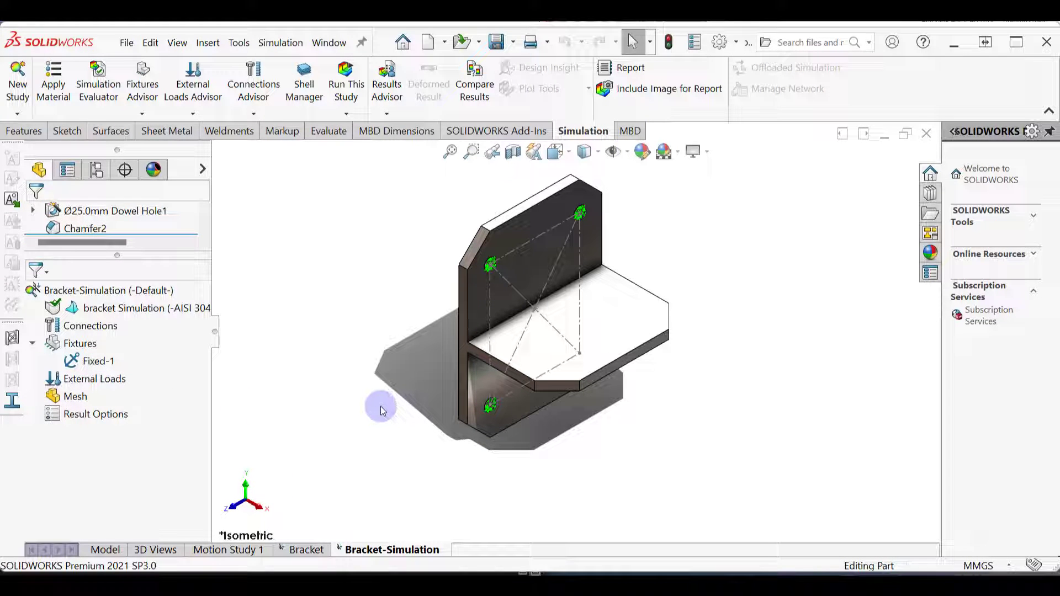
right_click(83, 380)
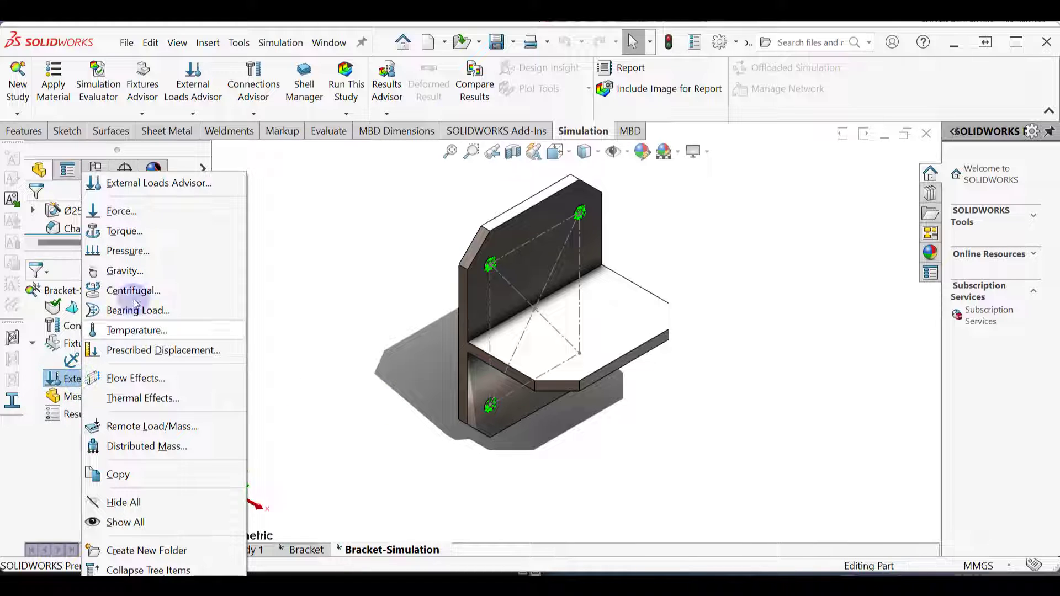
click(162, 274)
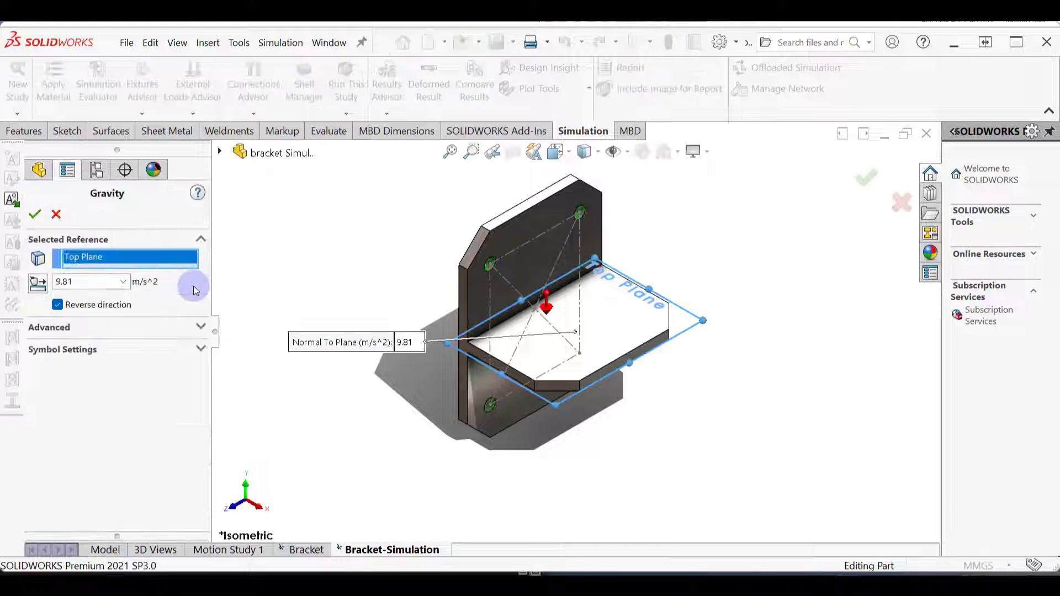
click(35, 215)
Apply a force to the bracket's horizontal top face with load symbol size 150
click(108, 381)
right_click(107, 381)
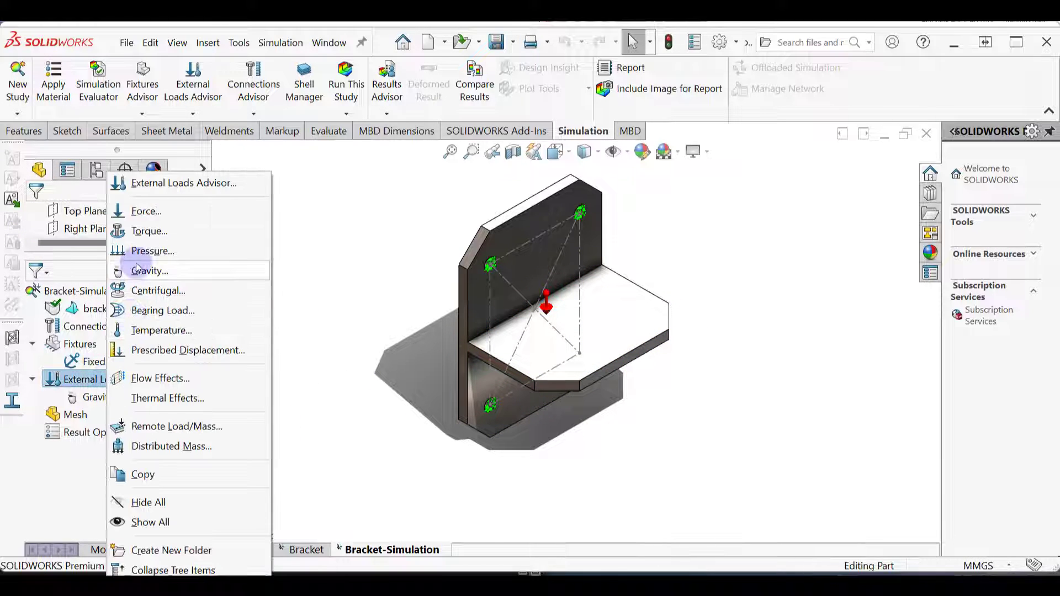
click(145, 210)
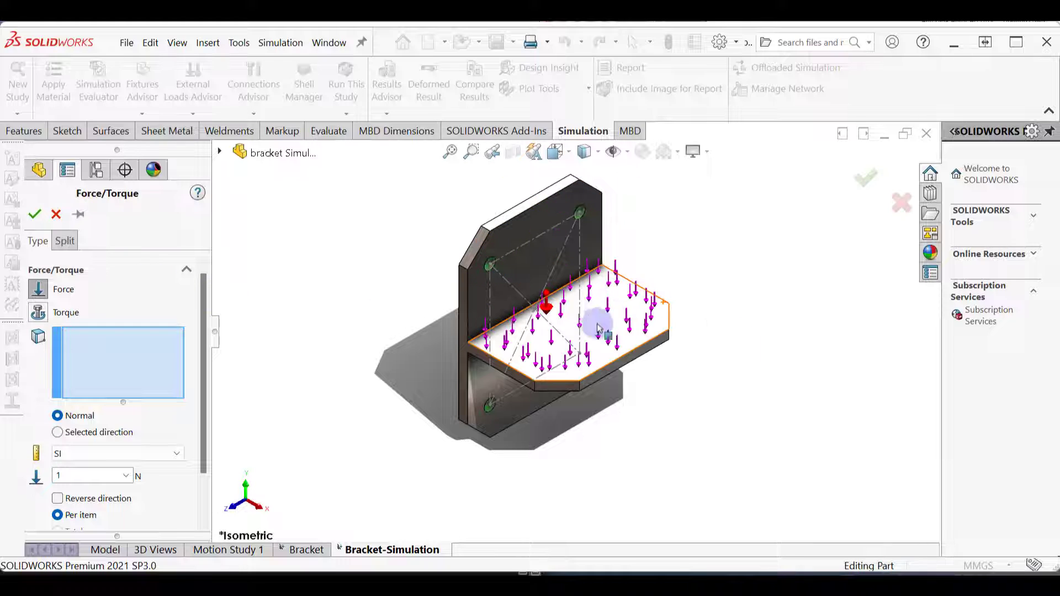
click(628, 318)
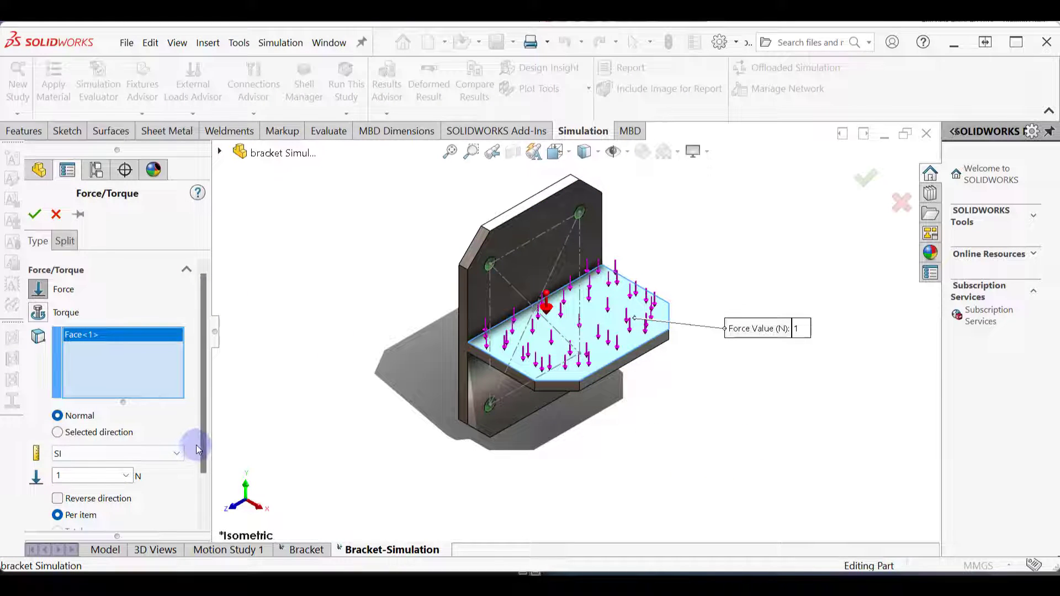
click(200, 516)
click(186, 518)
click(205, 515)
double_click(63, 495)
text(150)
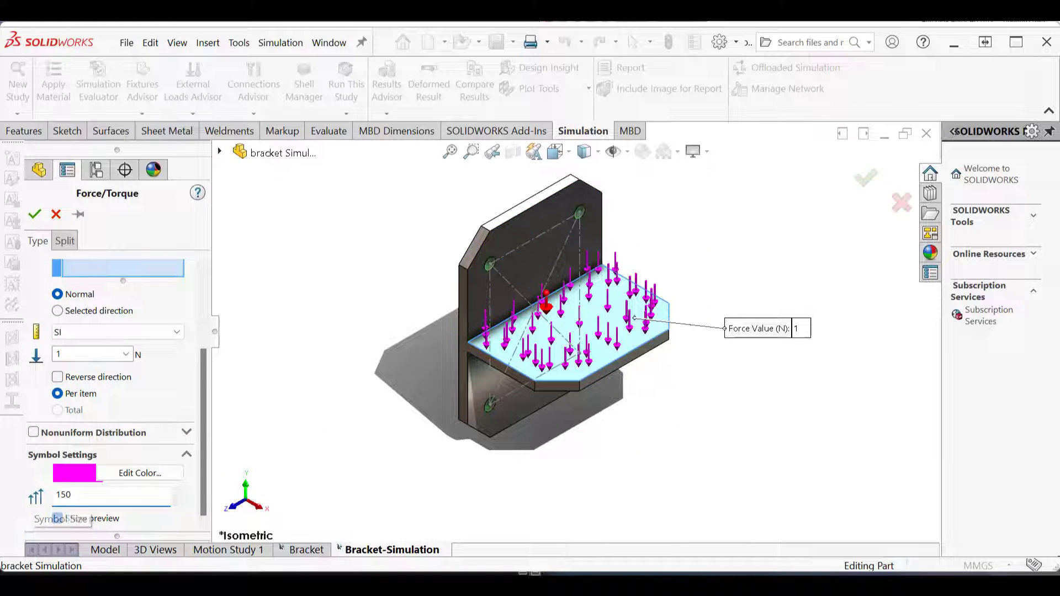
Set the force to 5000*9.81, giving 49,050 N, and accept Force-1
double_click(64, 353)
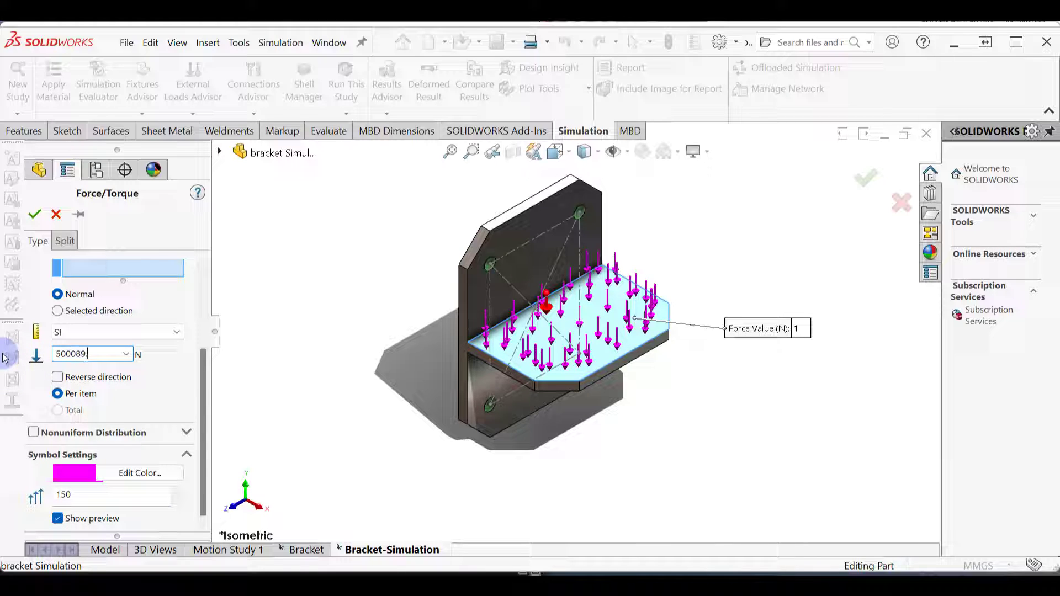
click(84, 357)
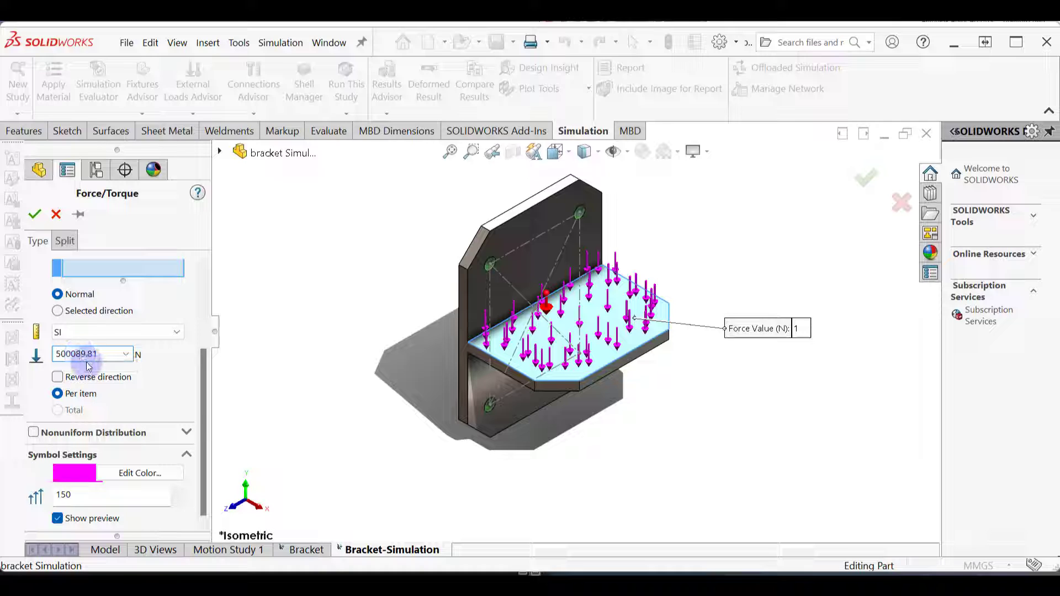
text(*)
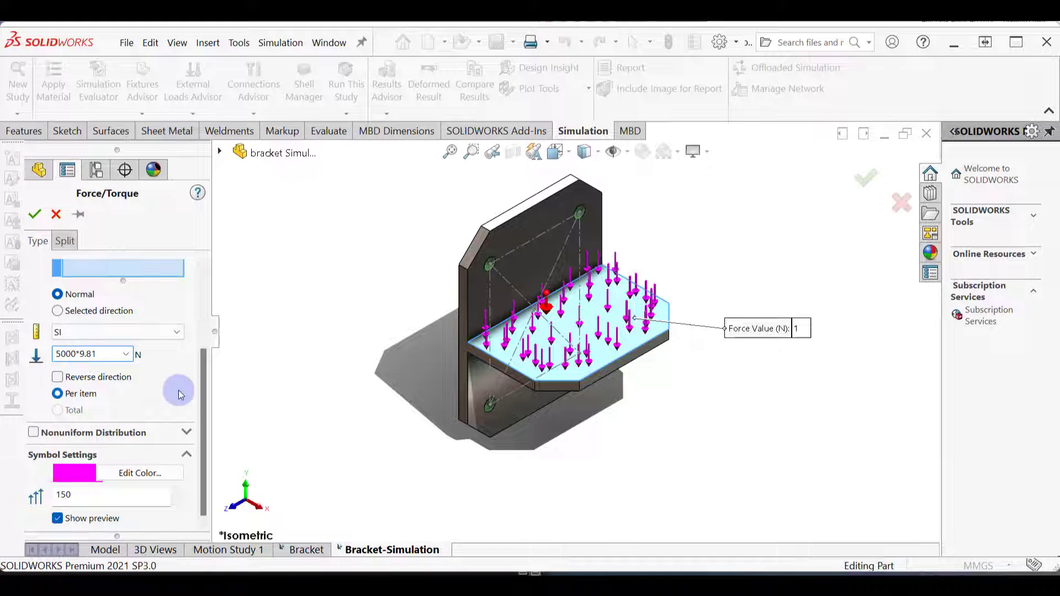
key(Return)
click(533, 238)
click(36, 215)
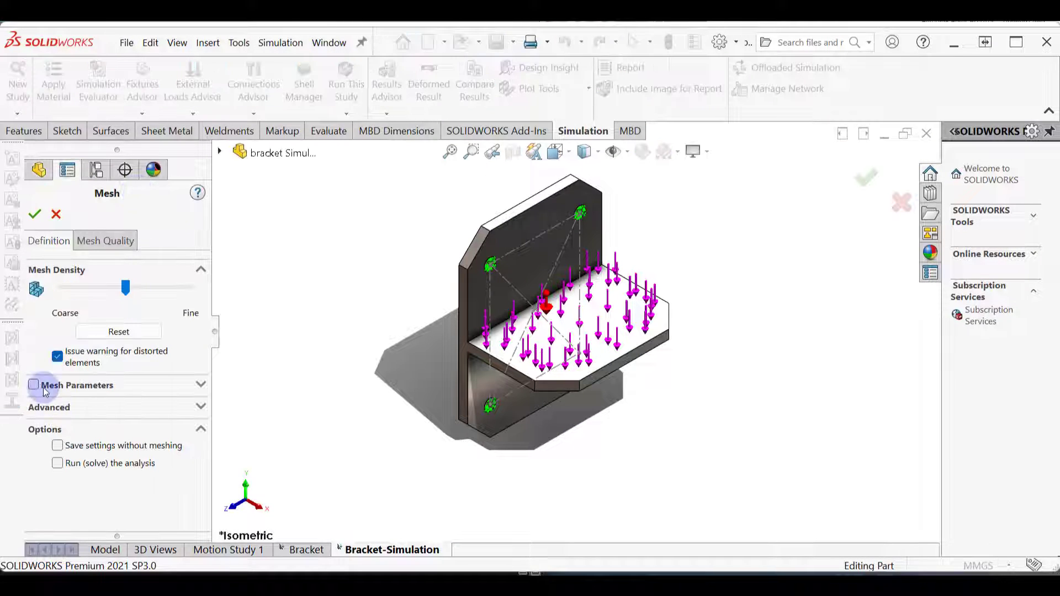
Use a curvature-based mesh with 1.5 mm maximum element size
click(33, 385)
click(58, 418)
drag(210, 415, 204, 433)
drag(88, 448, 50, 450)
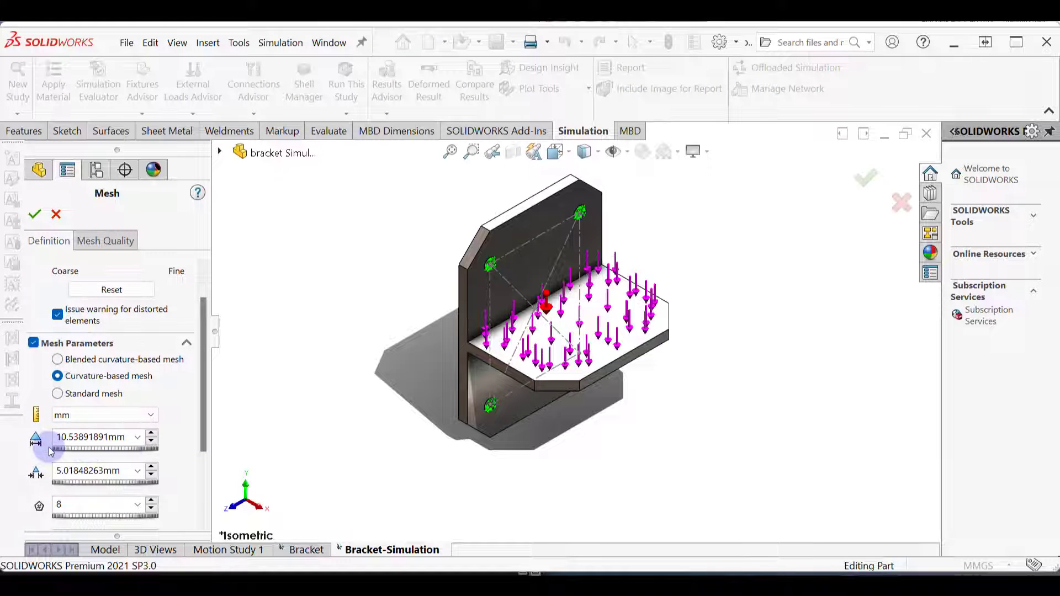
double_click(74, 436)
text(1.5)
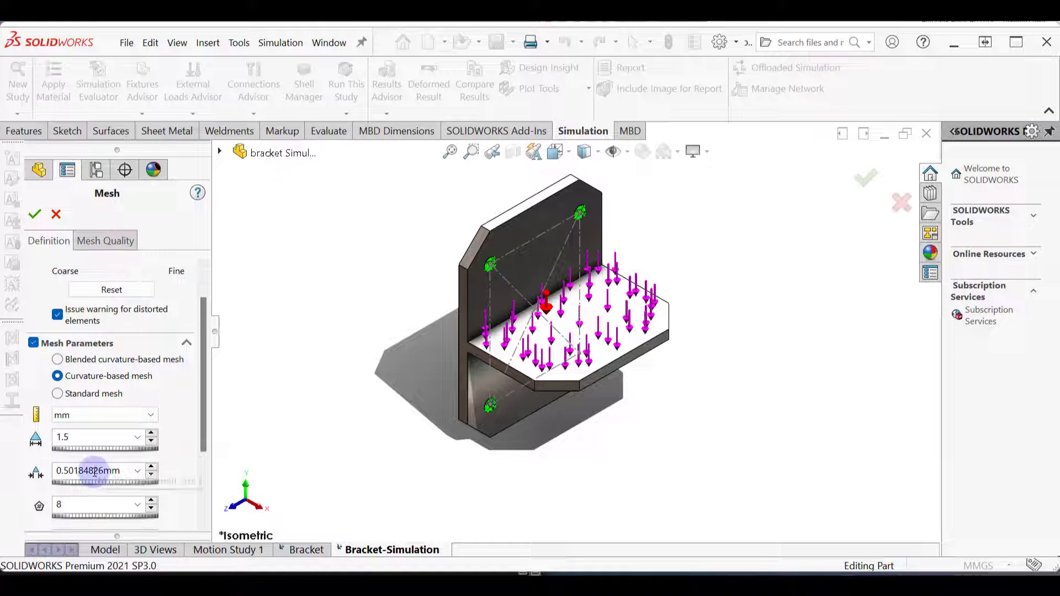
drag(204, 438, 203, 504)
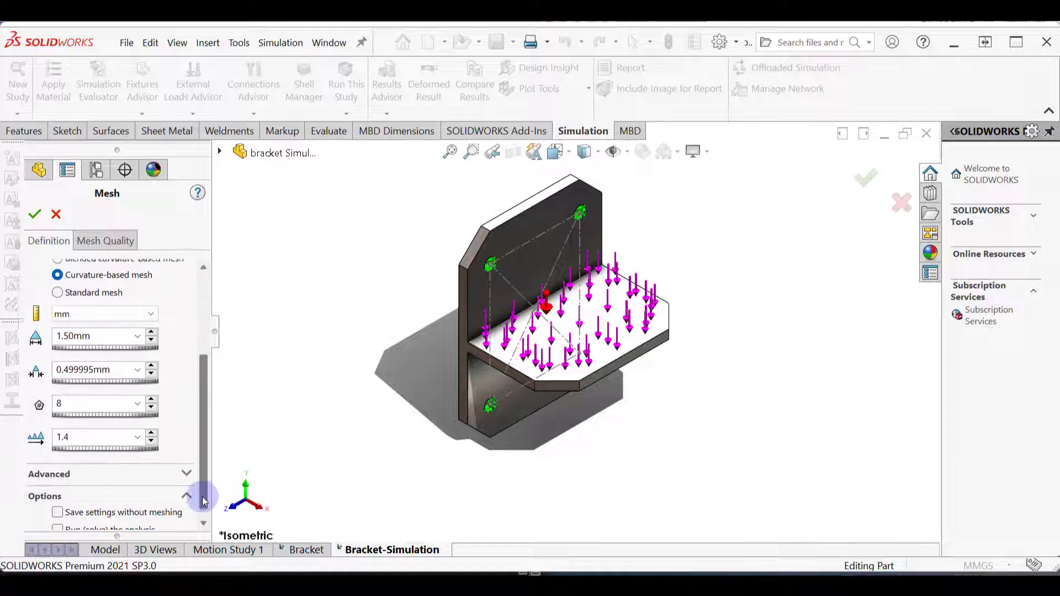
Set Jacobian points to 16, generate the mesh, and select the mesh quality plot
click(186, 463)
scroll(204, 450, down, 1)
click(177, 461)
click(159, 475)
click(178, 462)
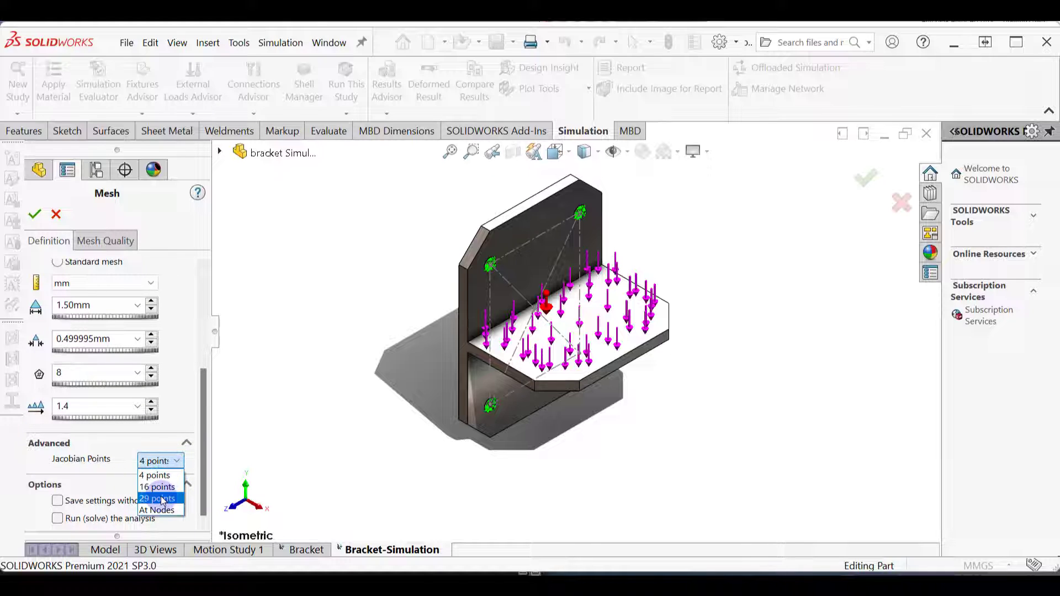
click(156, 487)
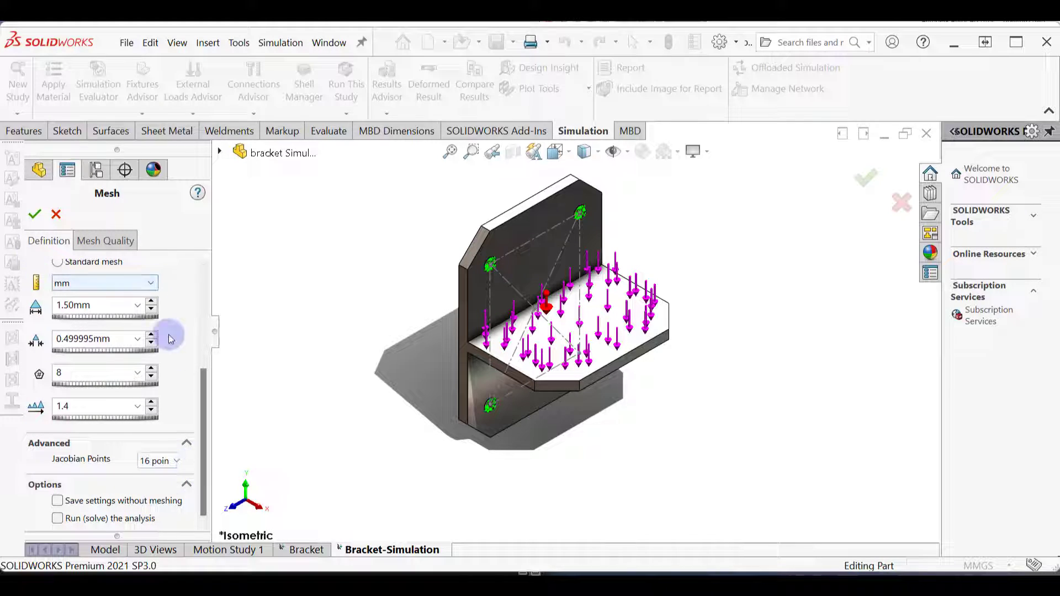
scroll(144, 309, up, 5)
click(34, 214)
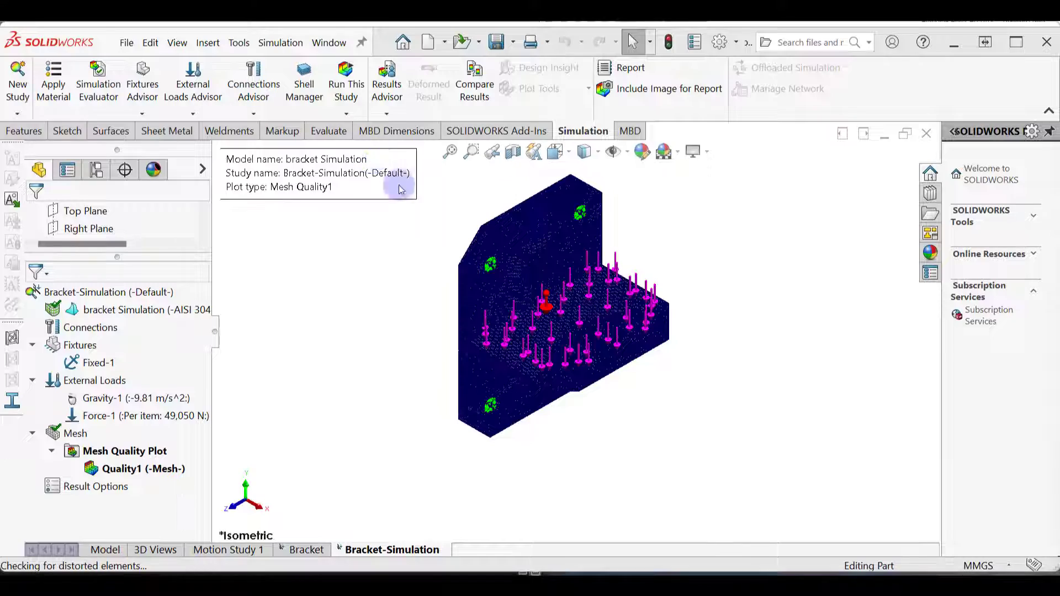
scroll(438, 346, down, 6)
key(f)
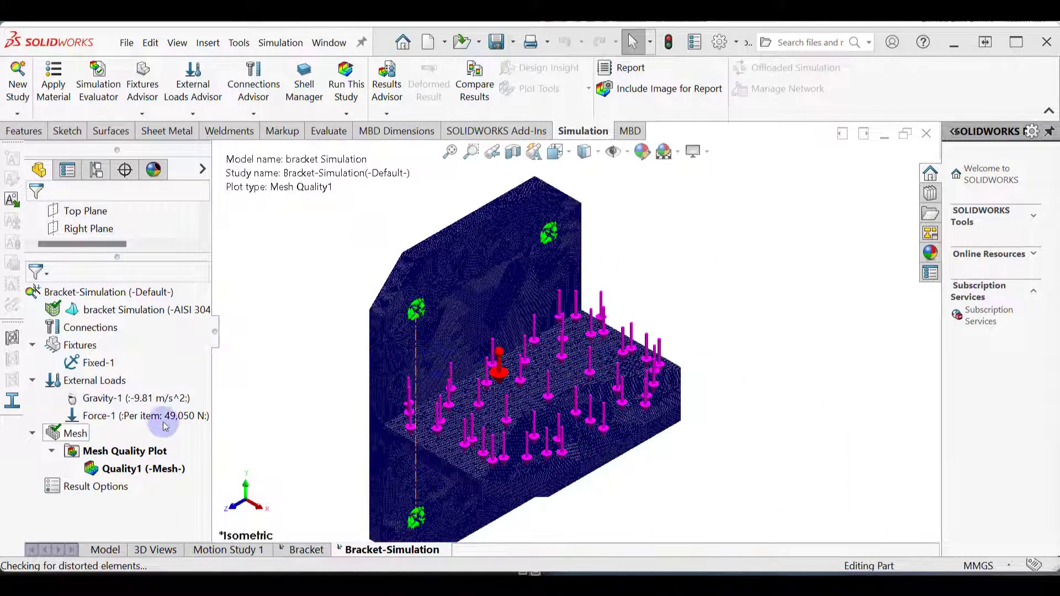
click(131, 451)
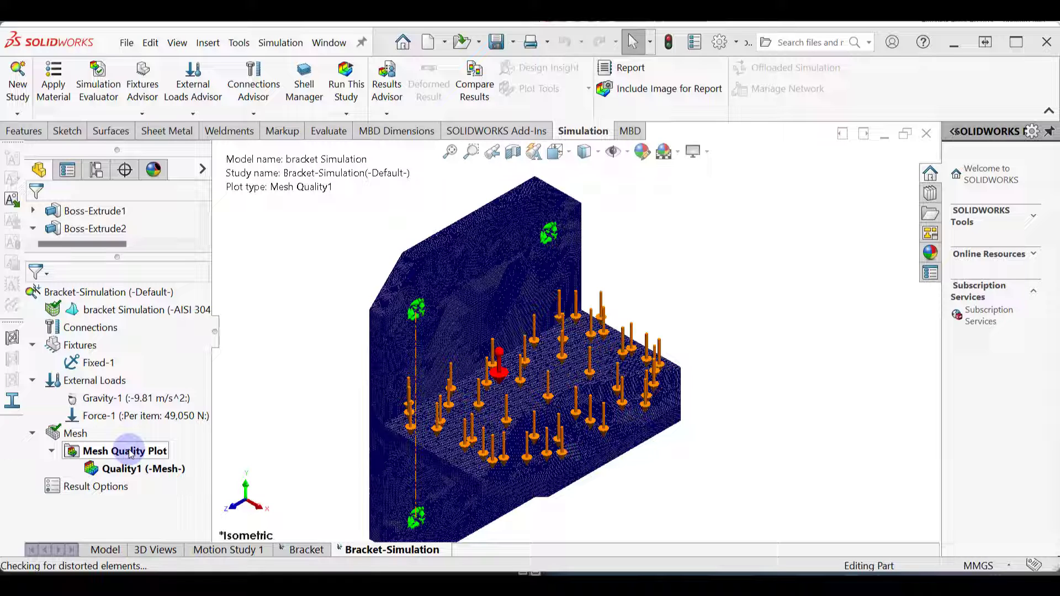
Re-mesh the bracket with the maximum element size changed to 5 mm
right_click(69, 434)
click(153, 188)
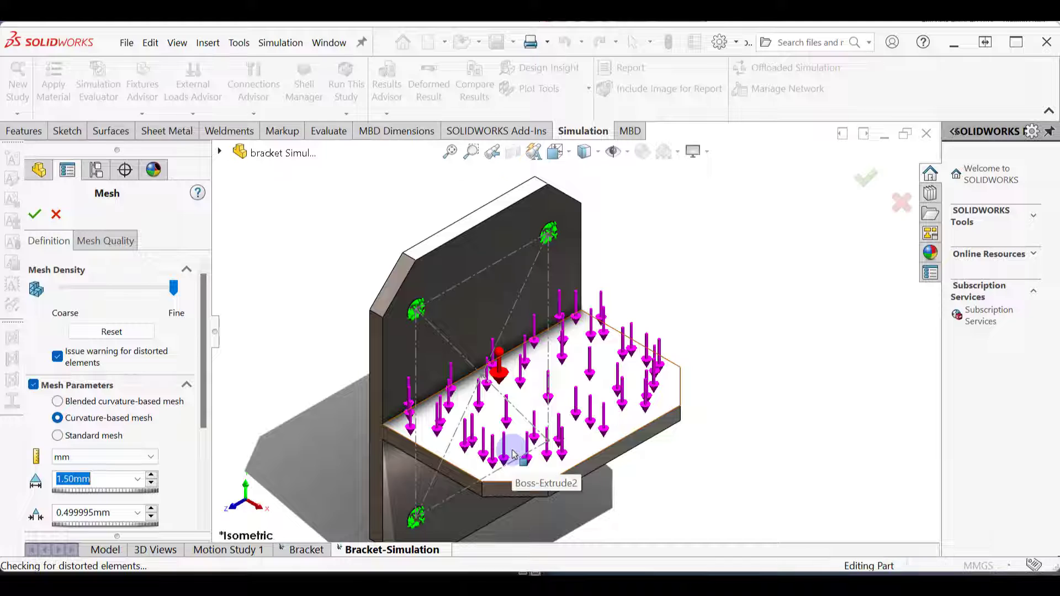
text(5)
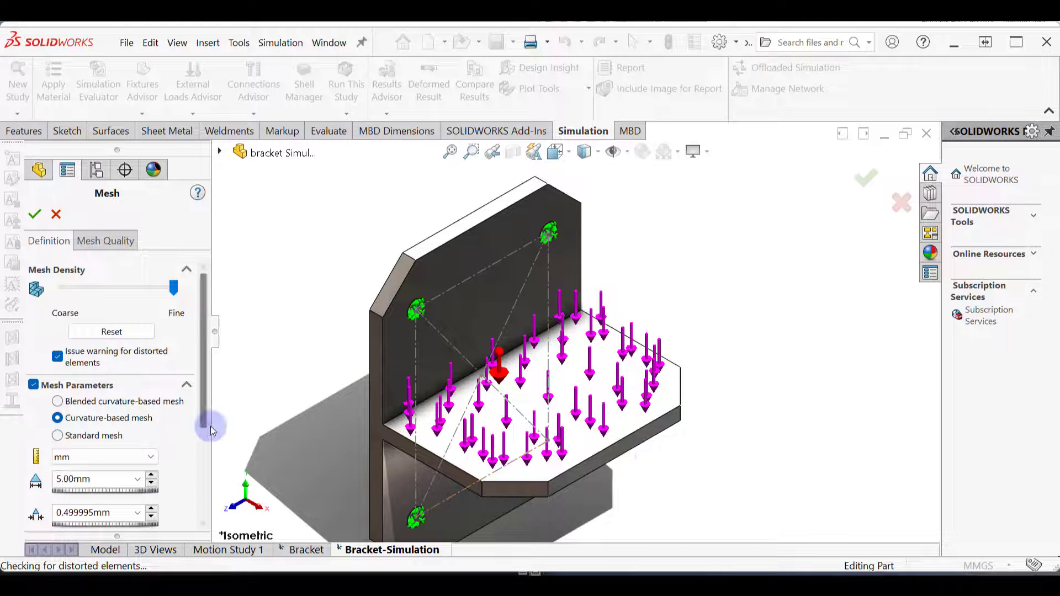
click(35, 214)
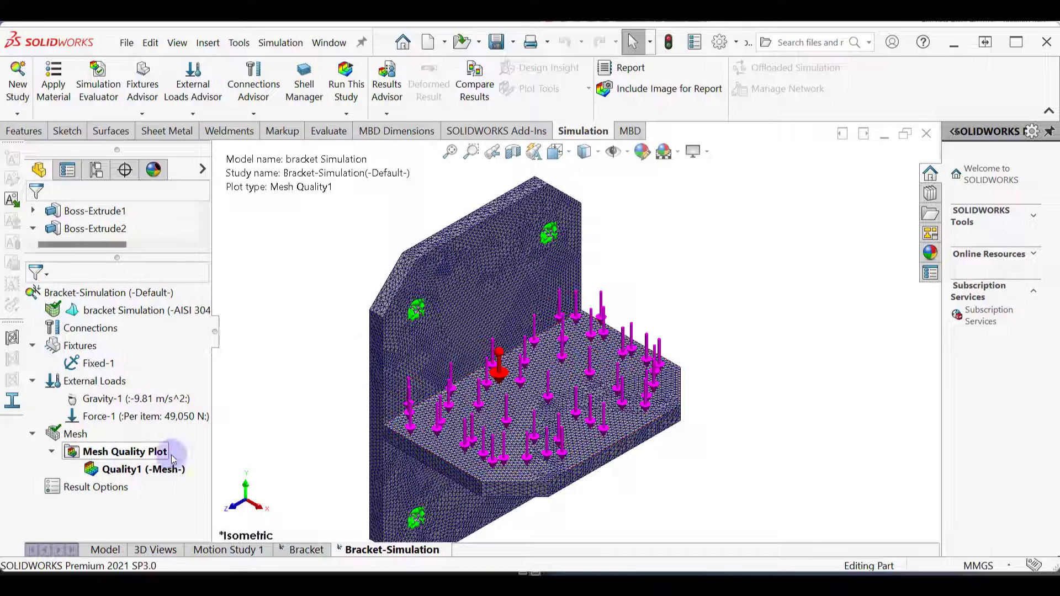
Run the Bracket-Simulation study to get von Mises stress results peaking at 322 MPa
click(354, 75)
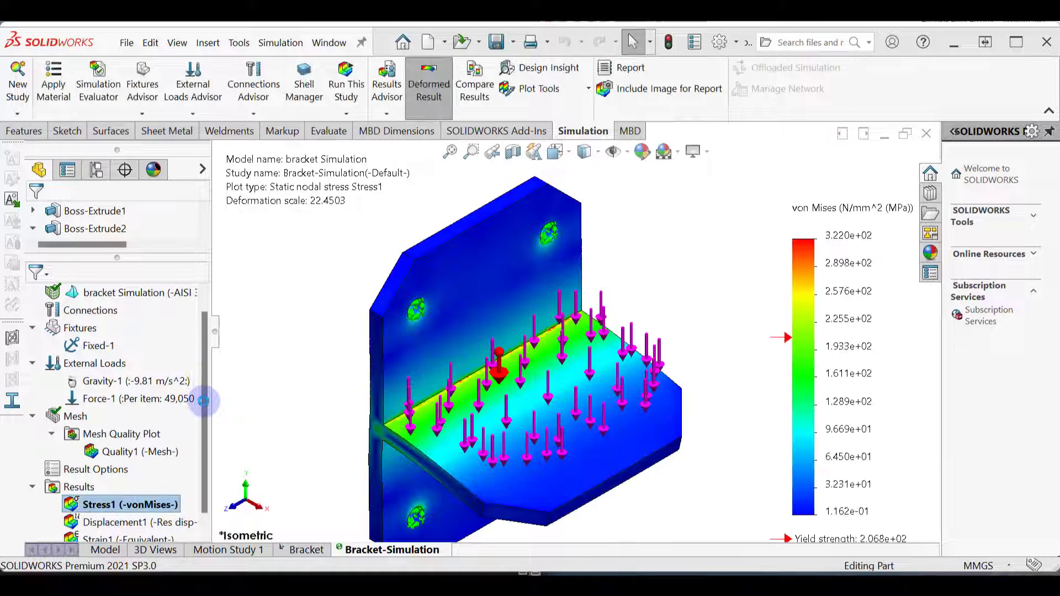
Show the max stress label with a floating-decimal legend and move the Max 322.028 label
double_click(866, 250)
click(112, 305)
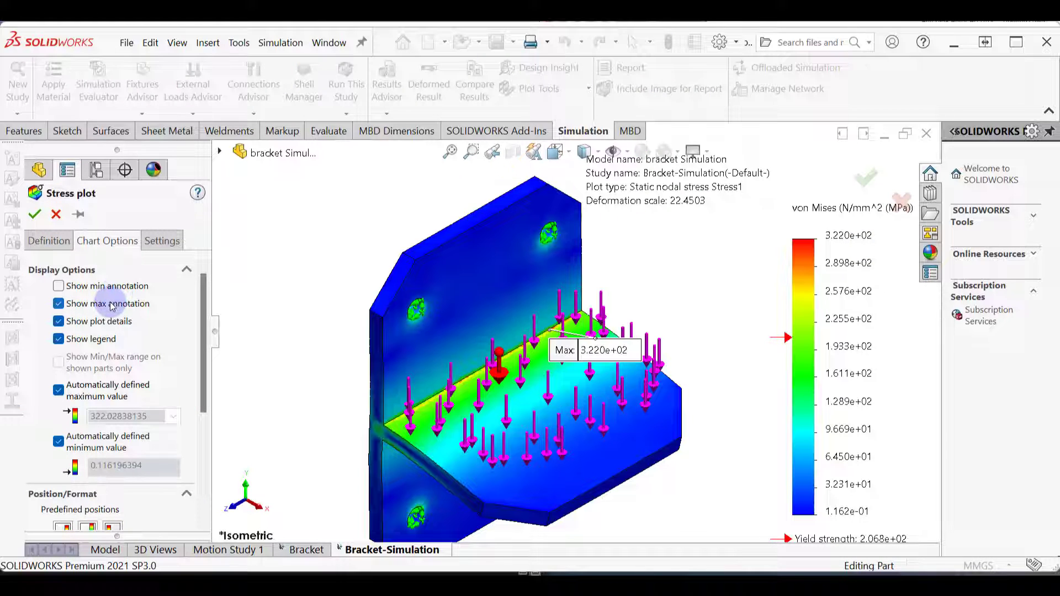
drag(203, 303, 203, 399)
click(76, 444)
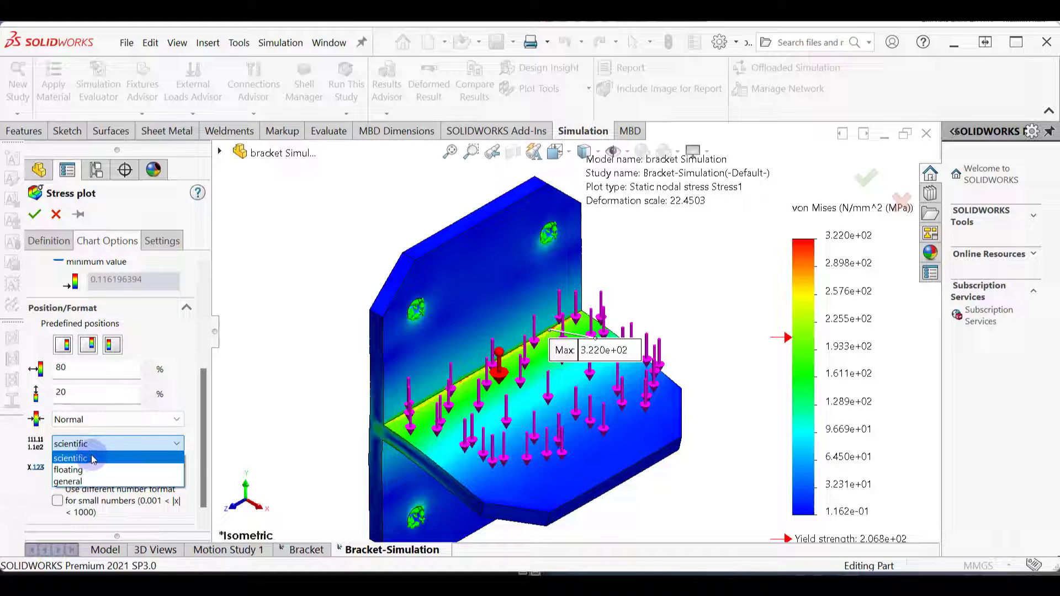
click(69, 470)
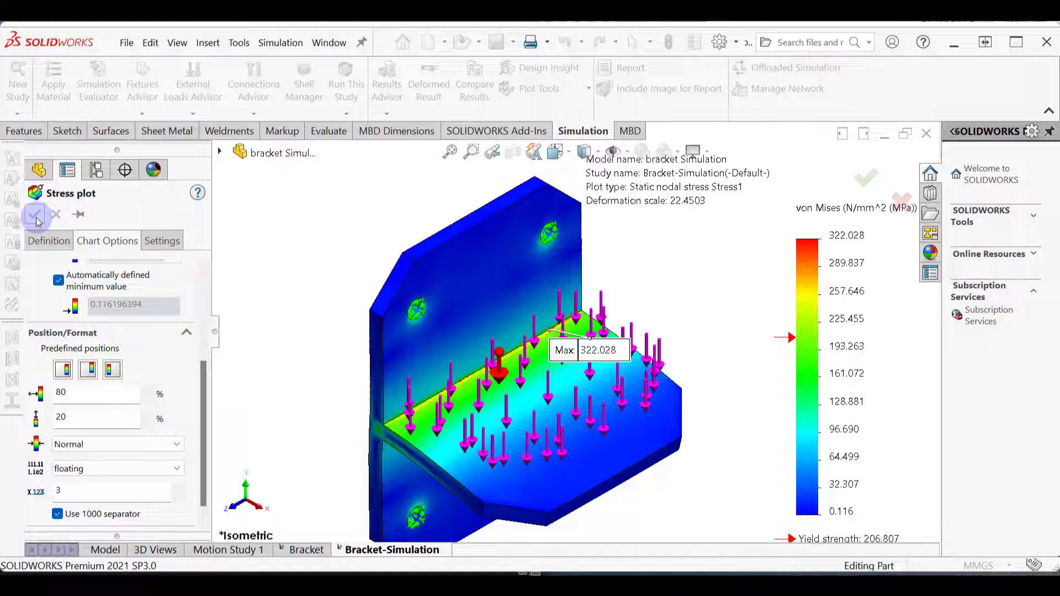
click(35, 217)
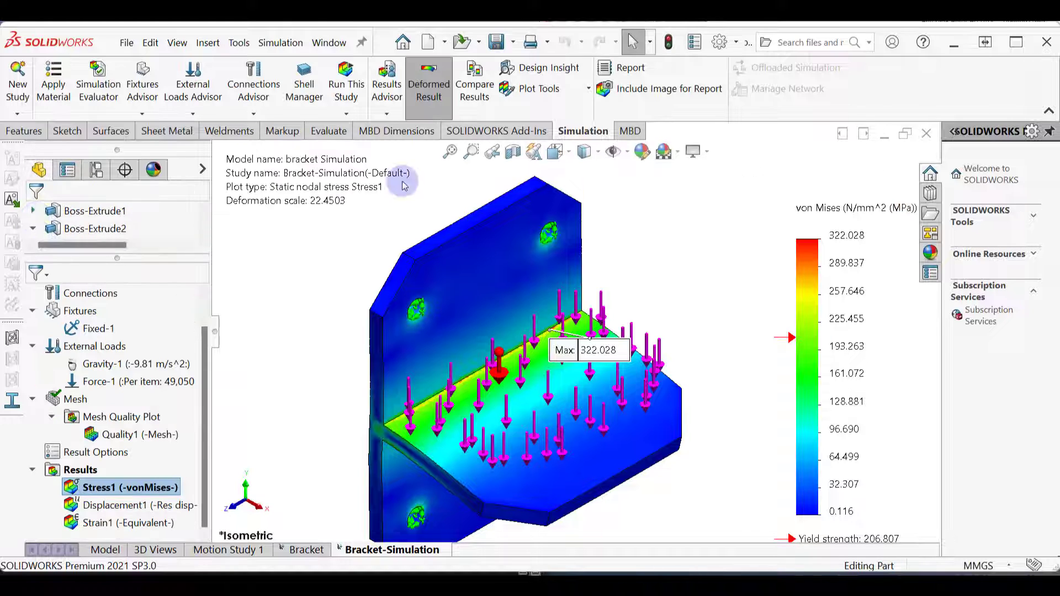
mouse_move(604, 360)
mouse_down()
mouse_move(655, 279)
mouse_move(708, 241)
mouse_up()
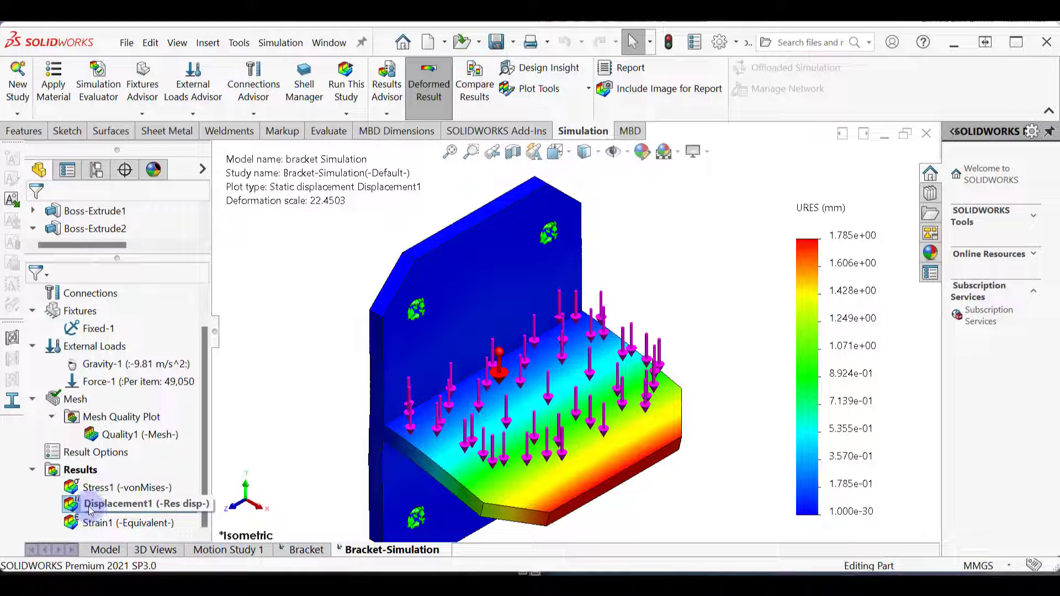
Add min/max callouts and floating legend values, and superimpose the undeformed model on the displacement plot
double_click(865, 304)
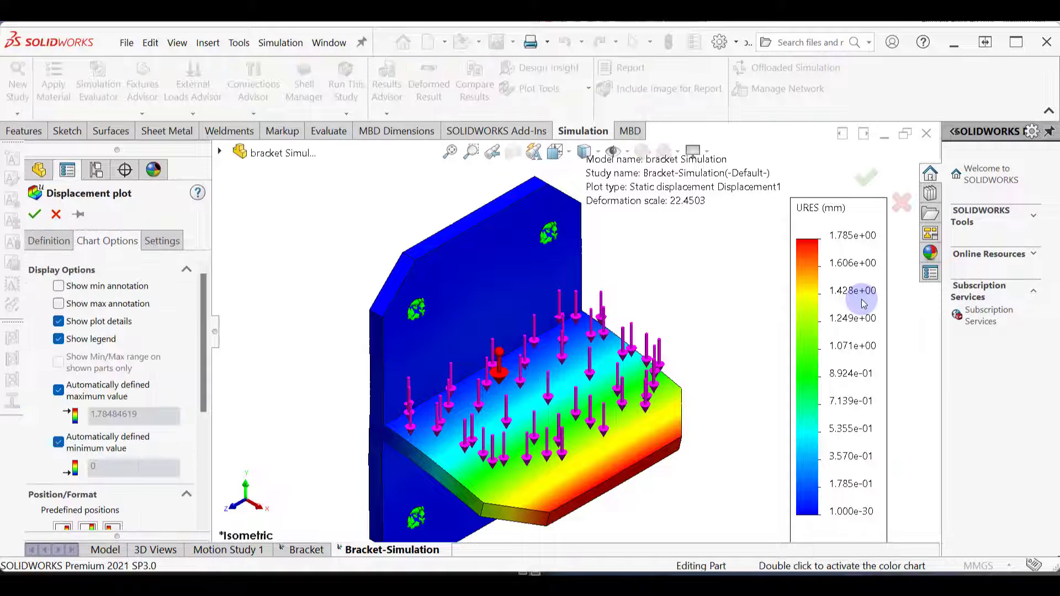
drag(203, 364, 208, 267)
click(113, 310)
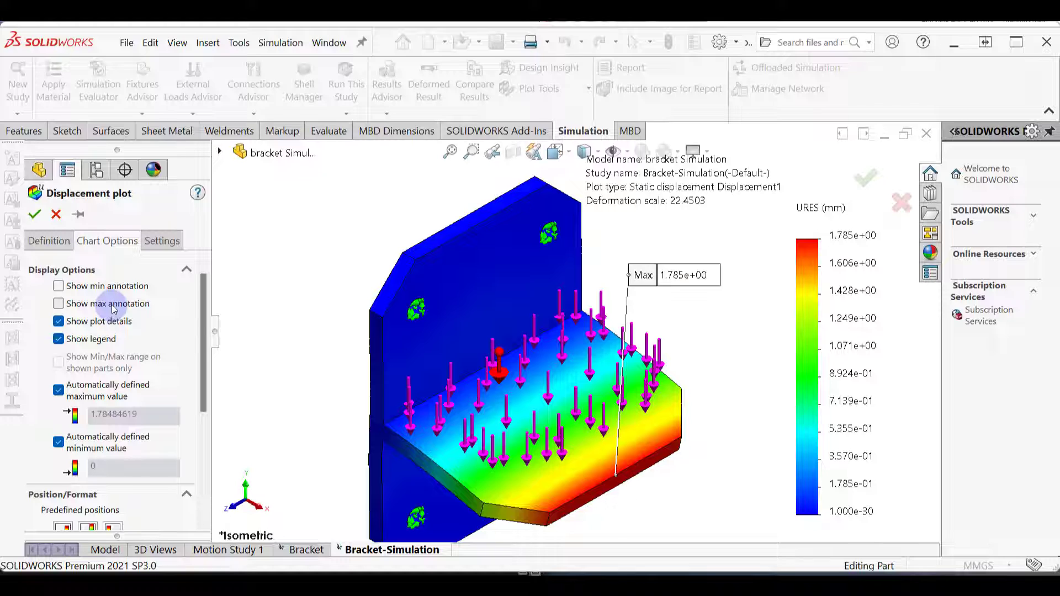
click(112, 286)
drag(208, 329, 206, 409)
click(147, 438)
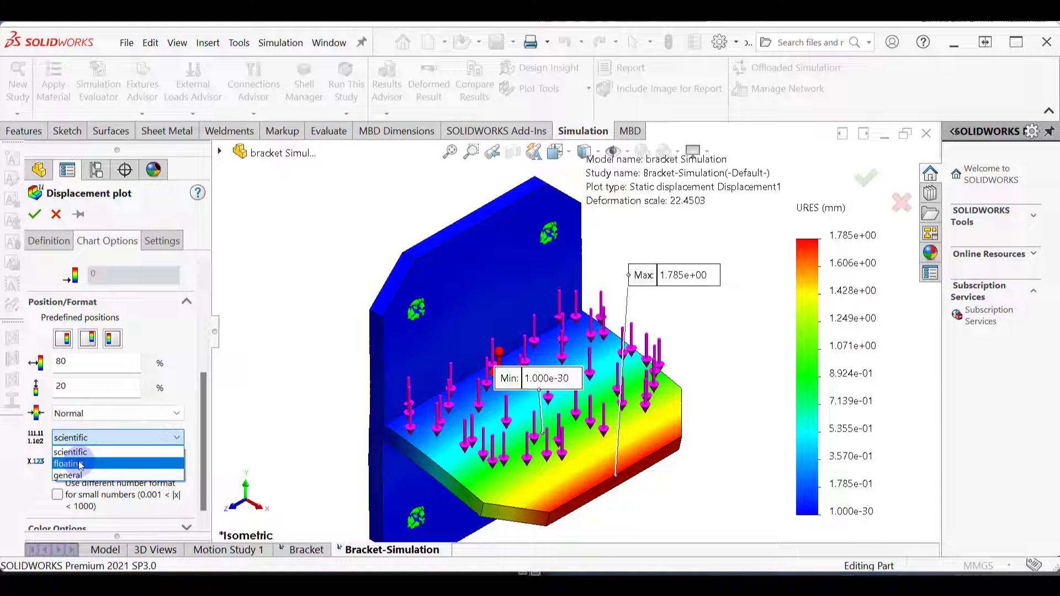
click(81, 464)
click(162, 241)
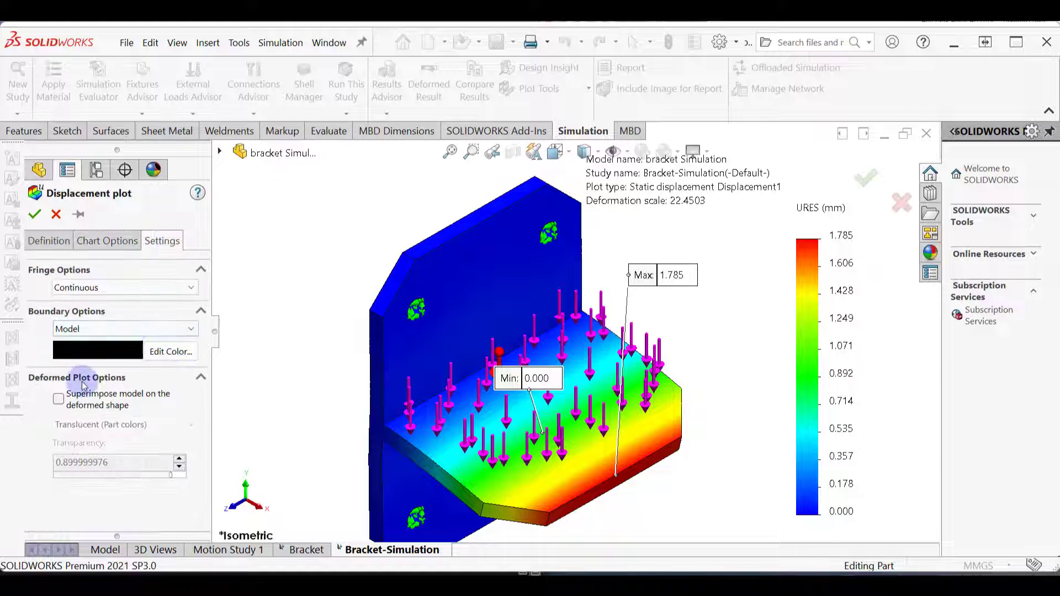
click(60, 403)
click(31, 219)
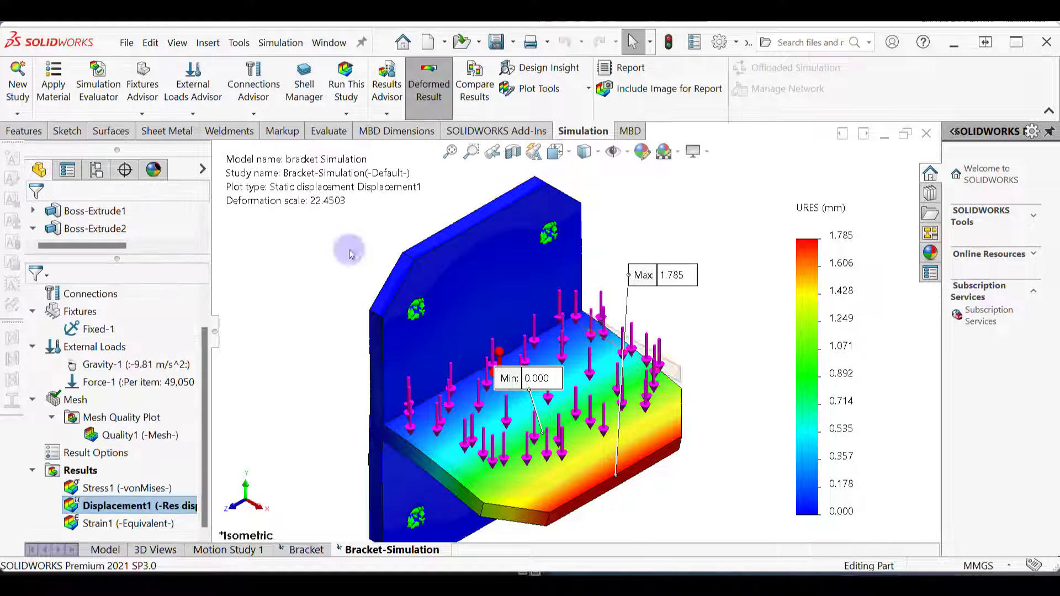
scroll(628, 461, up, 3)
Play the Displacement1 deformation animation in Front view, then close it
middle_drag(628, 461, 515, 423)
key(ctrl+1)
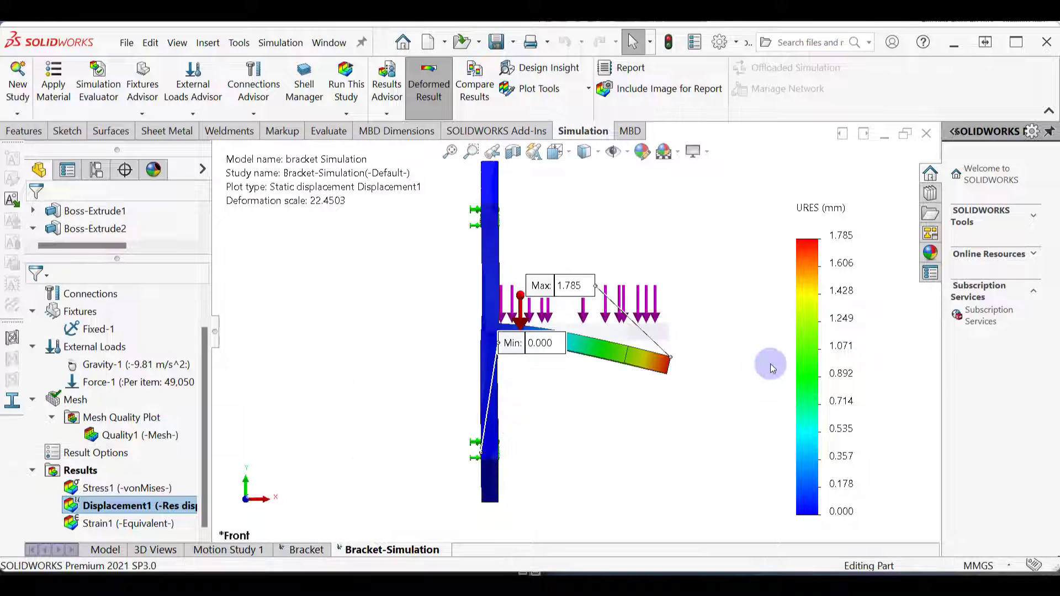
right_click(155, 508)
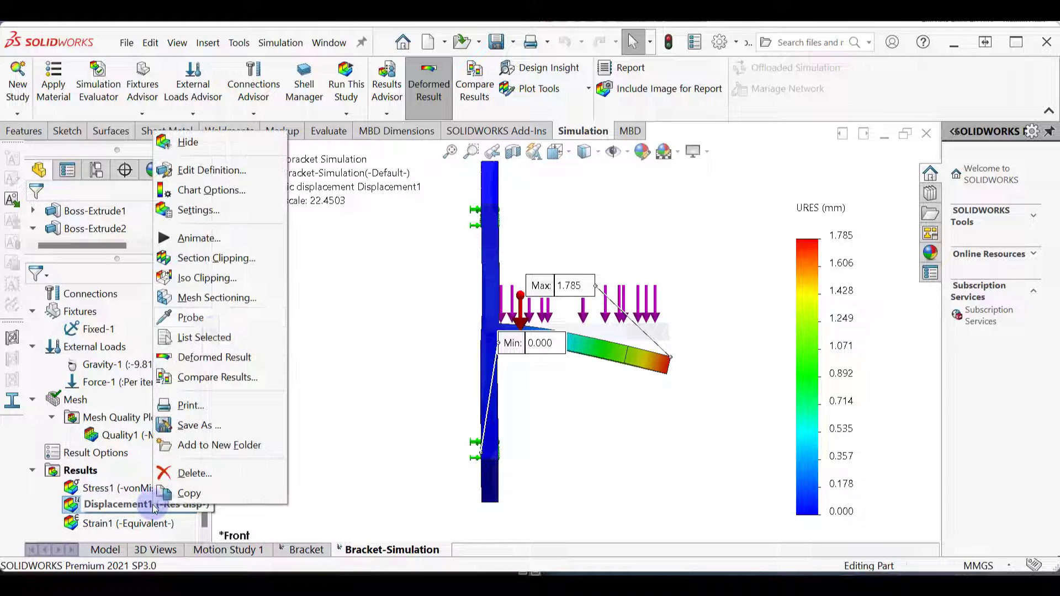
click(244, 237)
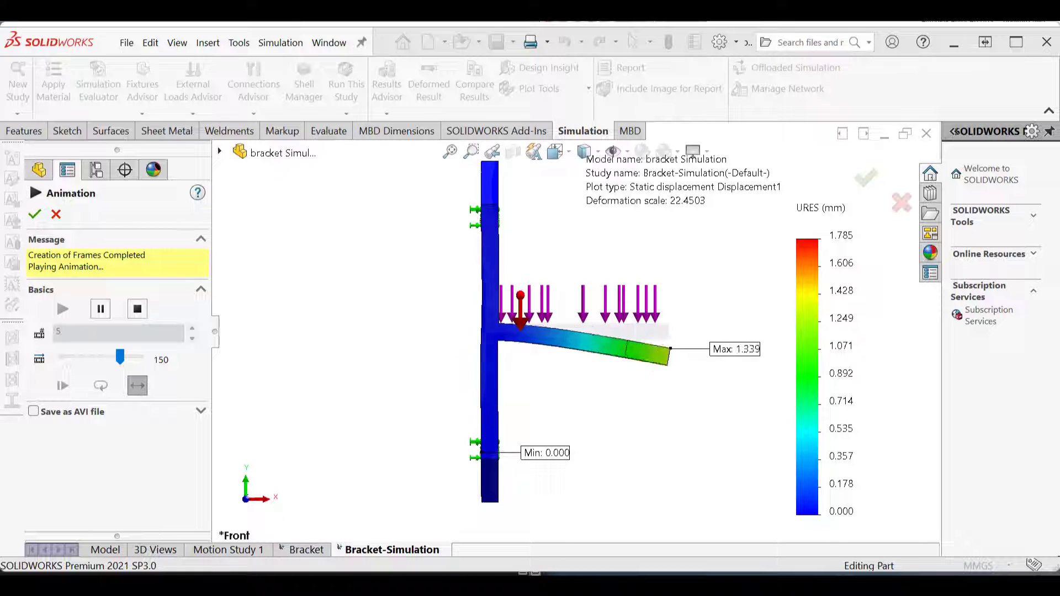
click(57, 216)
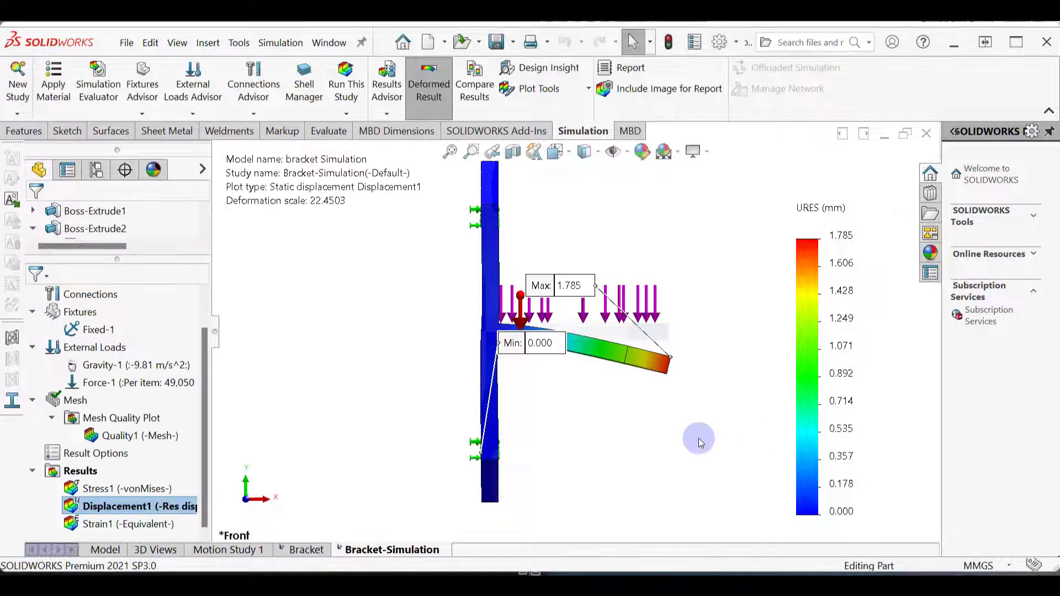
Edit Displacement1 to make the superimposed model less transparent and use true deformation scale
key(ctrl+7)
middle_drag(671, 398, 705, 251)
drag(605, 281, 744, 290)
double_click(97, 506)
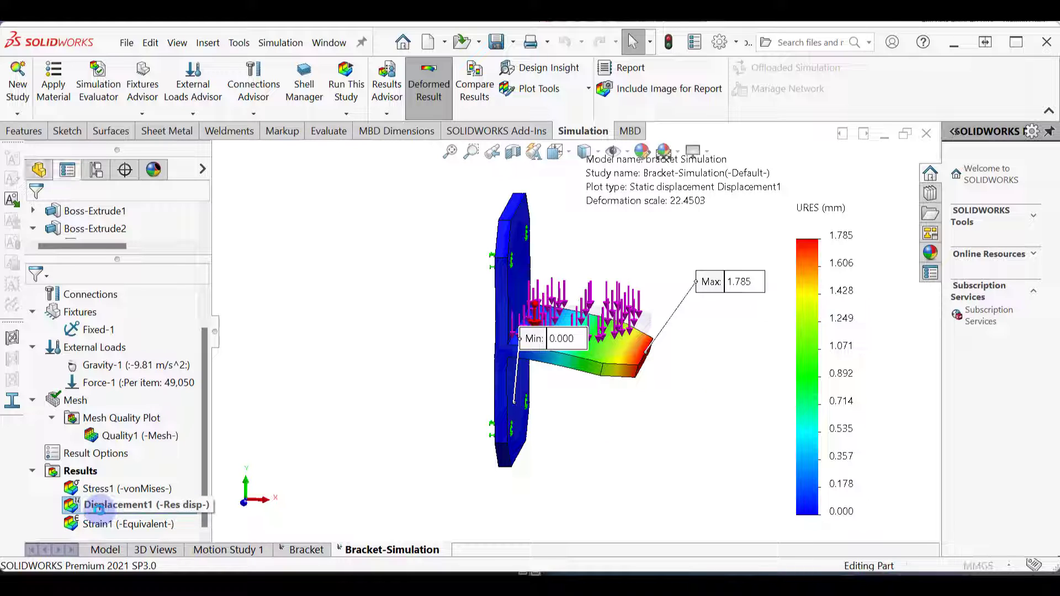
click(166, 241)
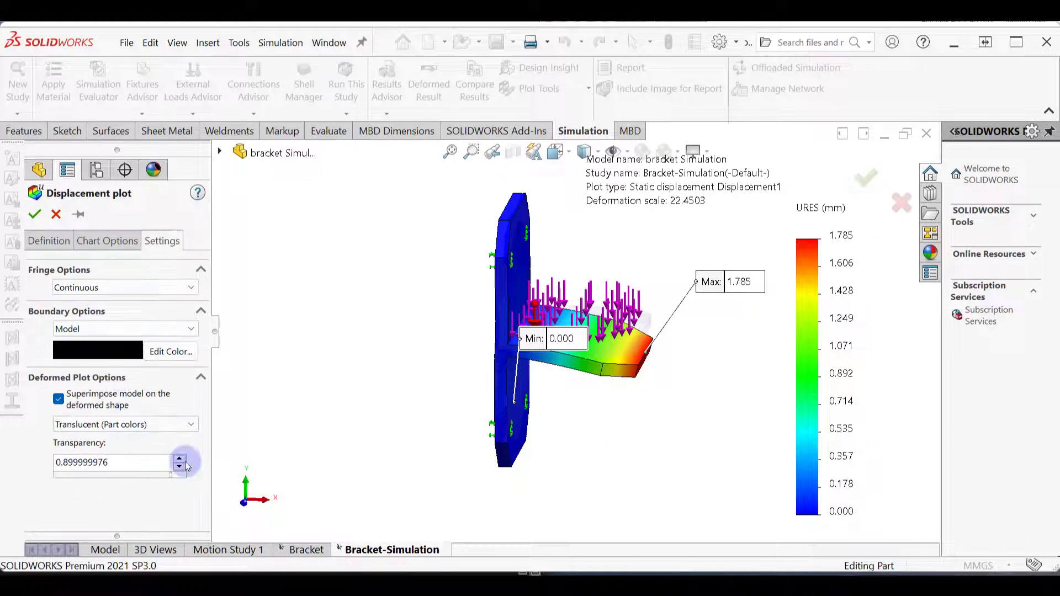
drag(117, 472, 134, 476)
click(110, 241)
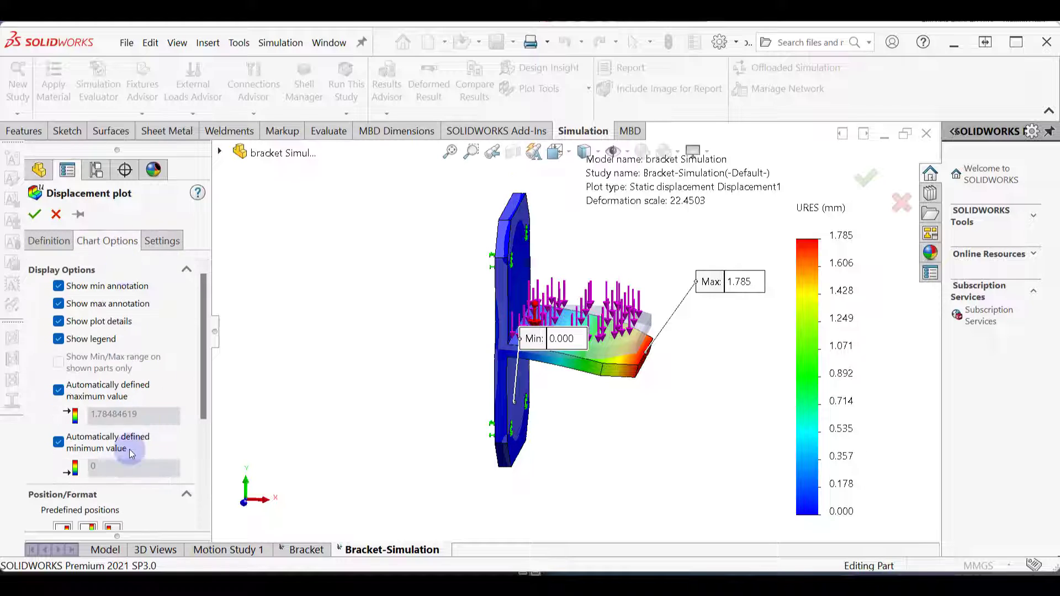
drag(208, 409, 208, 502)
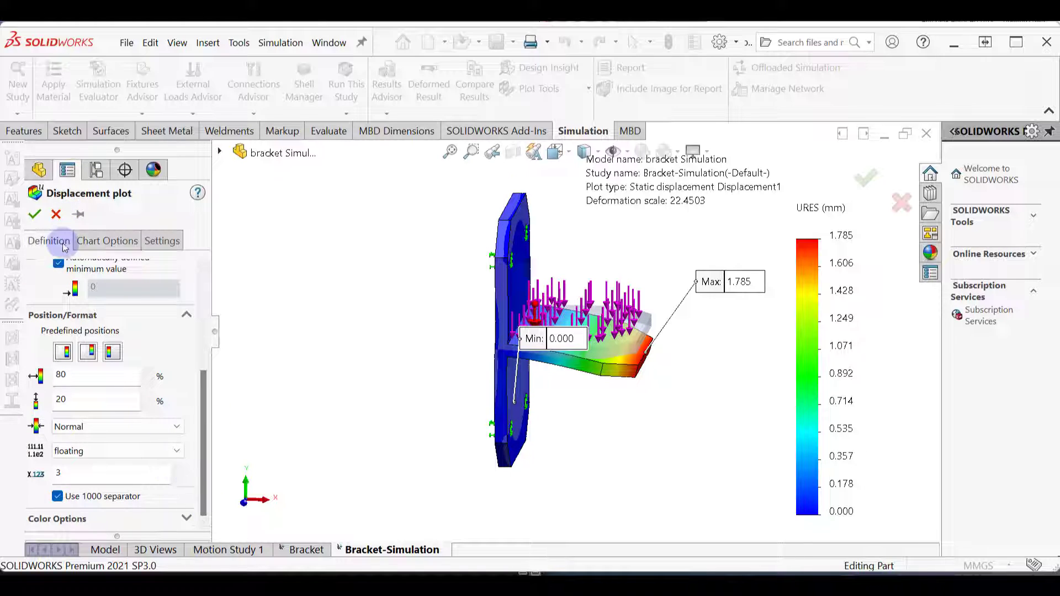
click(48, 241)
click(80, 417)
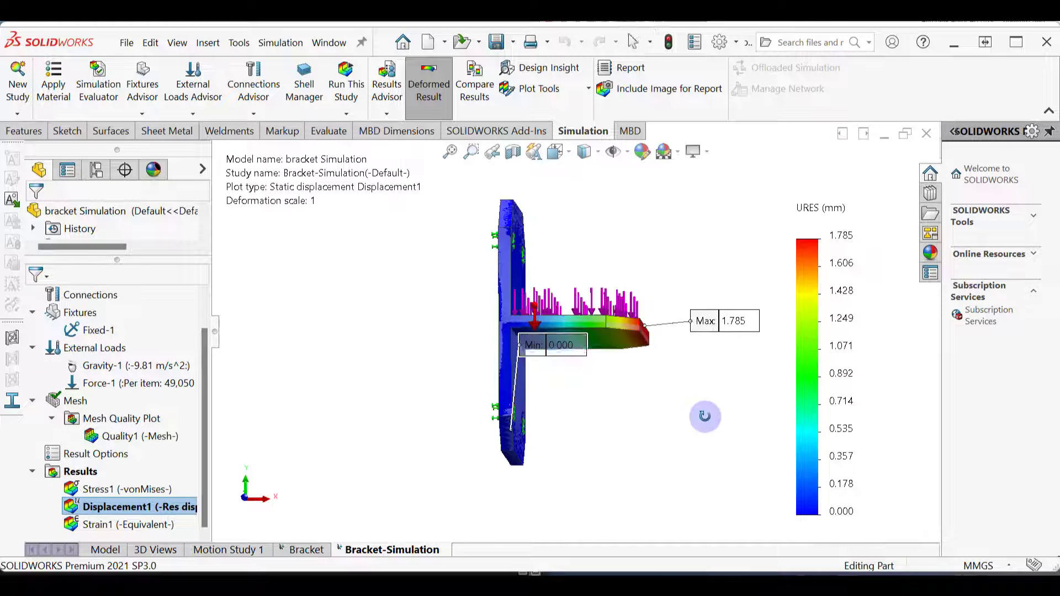
Animate the true-scale displacement plot with the whole bracket fitted in Front view
key(ctrl+1)
scroll(657, 337, down, 5)
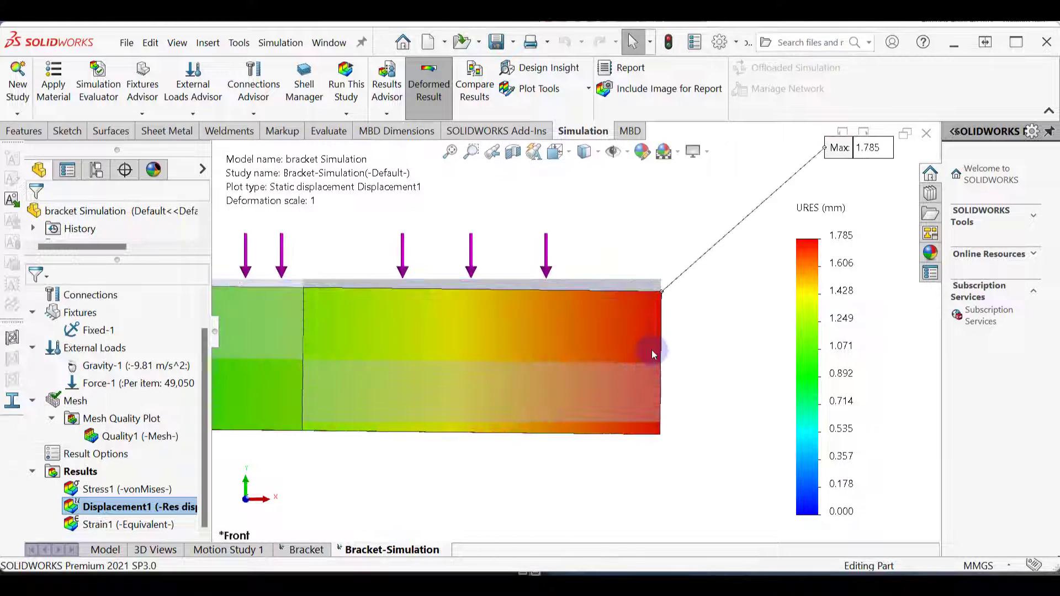
key(f)
right_click(156, 506)
click(194, 245)
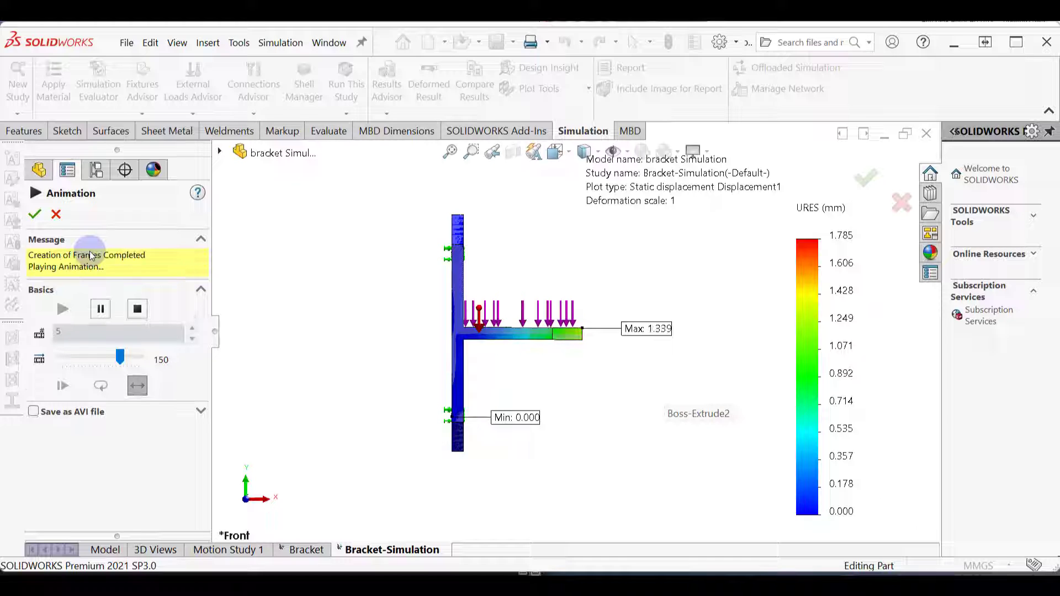
Close the animation and show the Stress1 von Mises plot (322.028 MPa max) isometrically
click(56, 215)
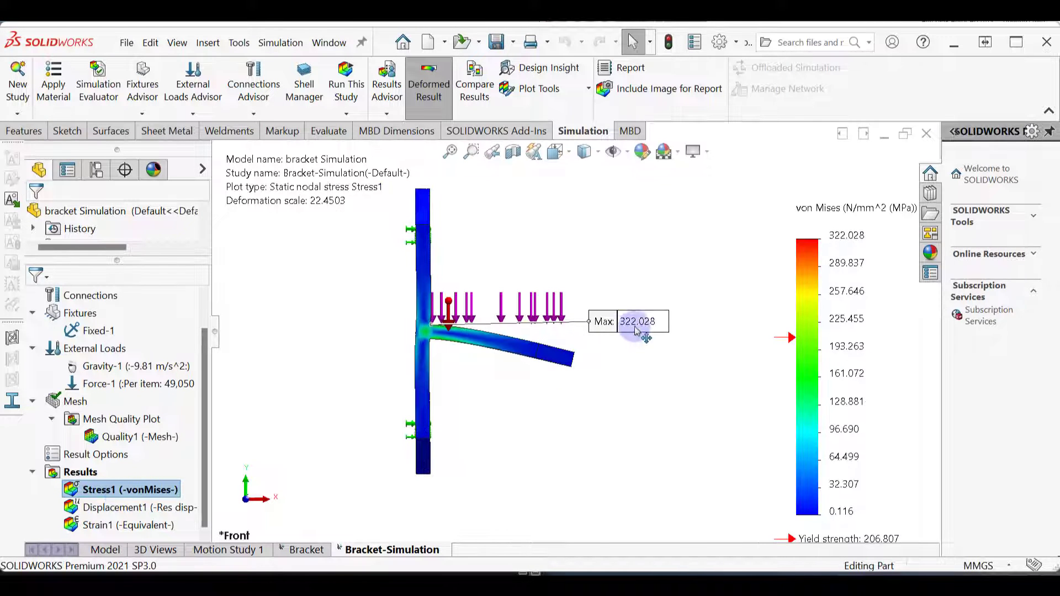
drag(634, 323, 536, 220)
middle_drag(634, 381, 597, 434)
key(ctrl+7)
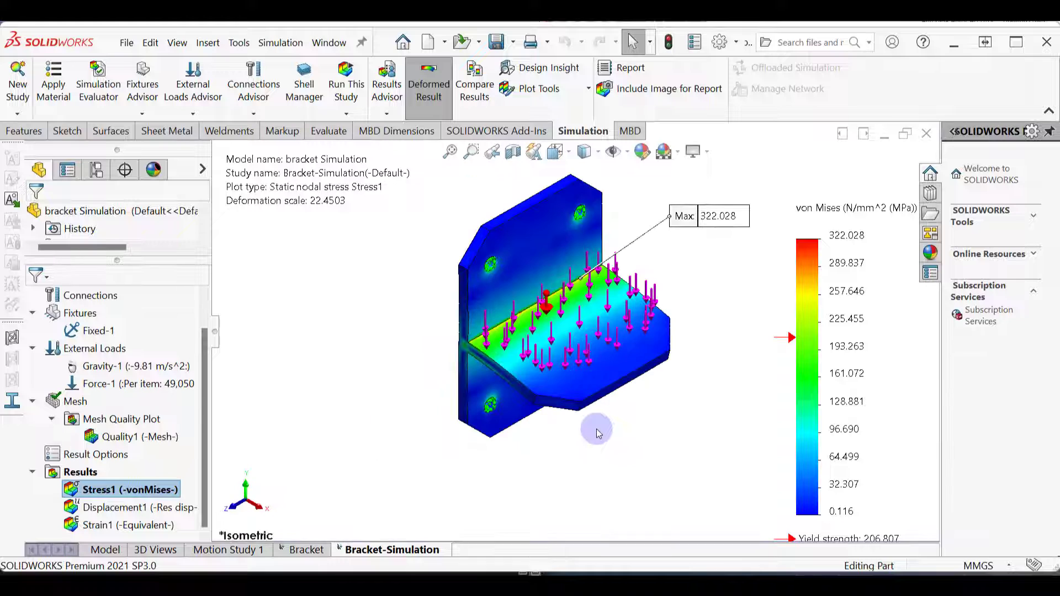
Apply a 1 mm element-size mesh control to the edge where the two plates meet
right_click(72, 399)
click(112, 210)
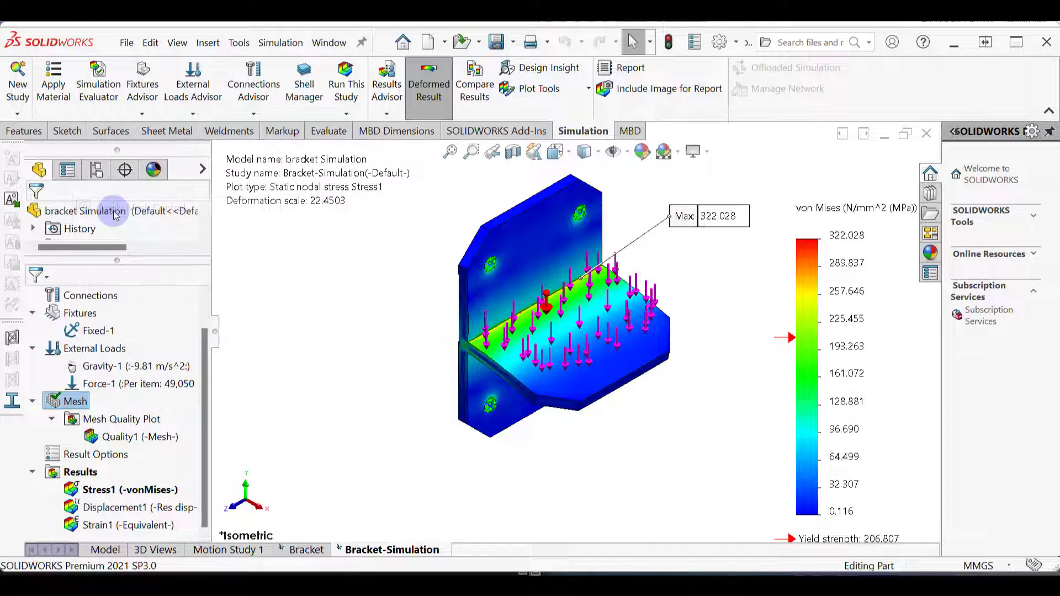
click(511, 320)
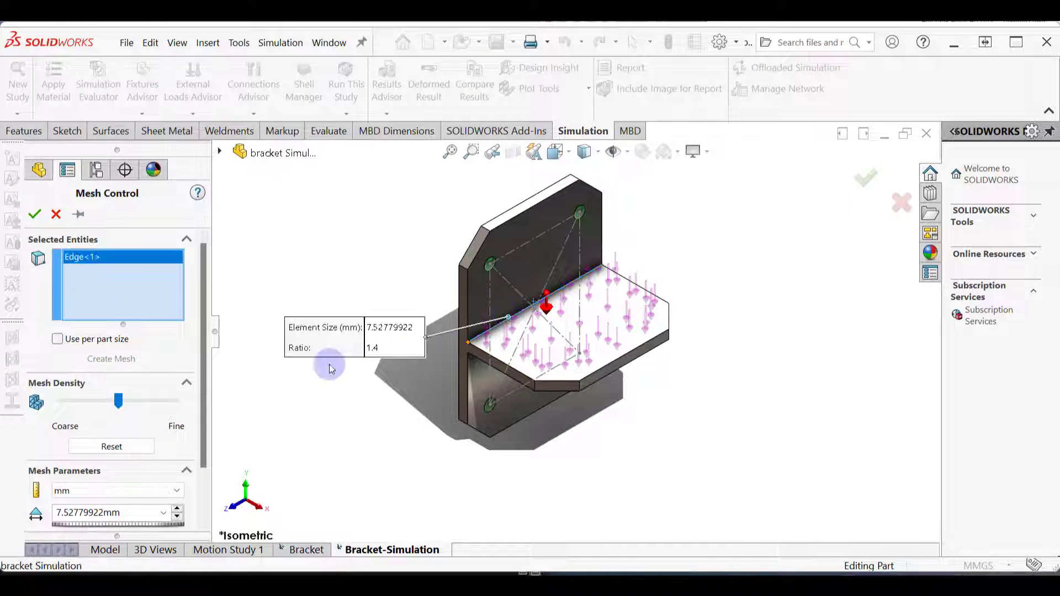
double_click(55, 512)
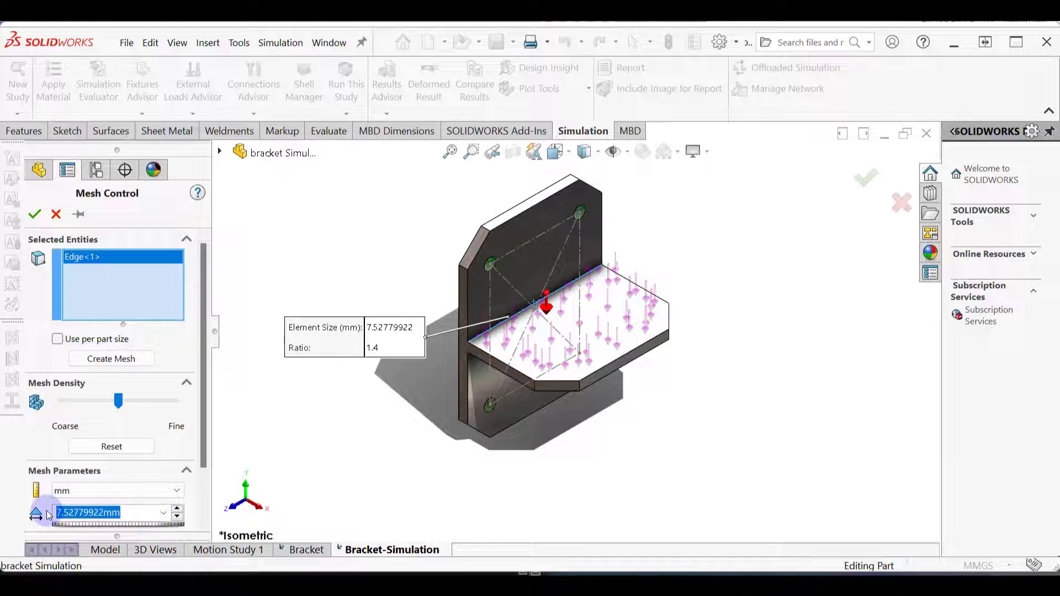
text(1)
click(156, 450)
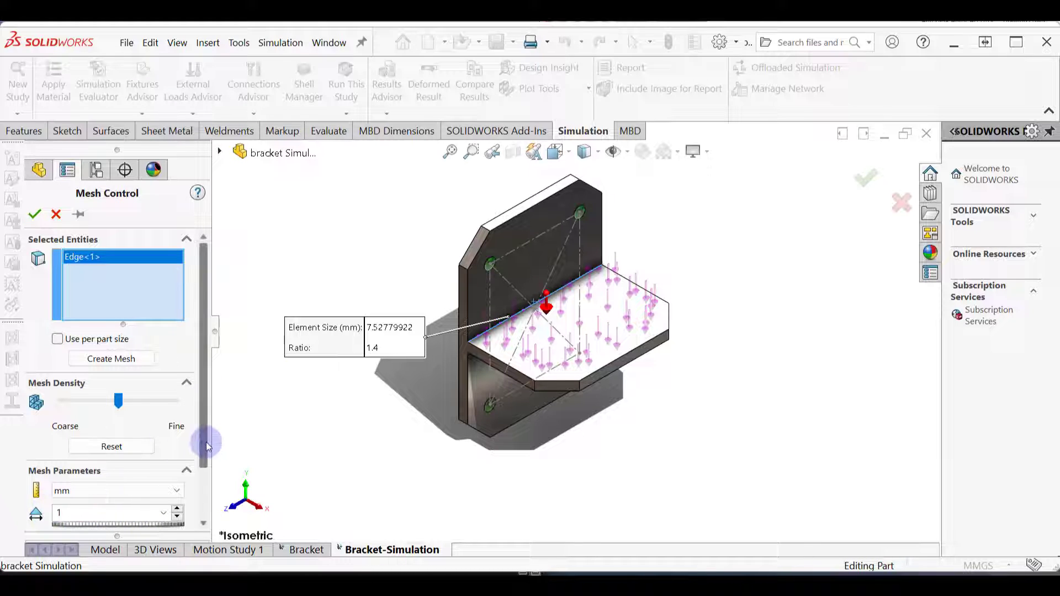
drag(206, 443, 198, 502)
click(110, 481)
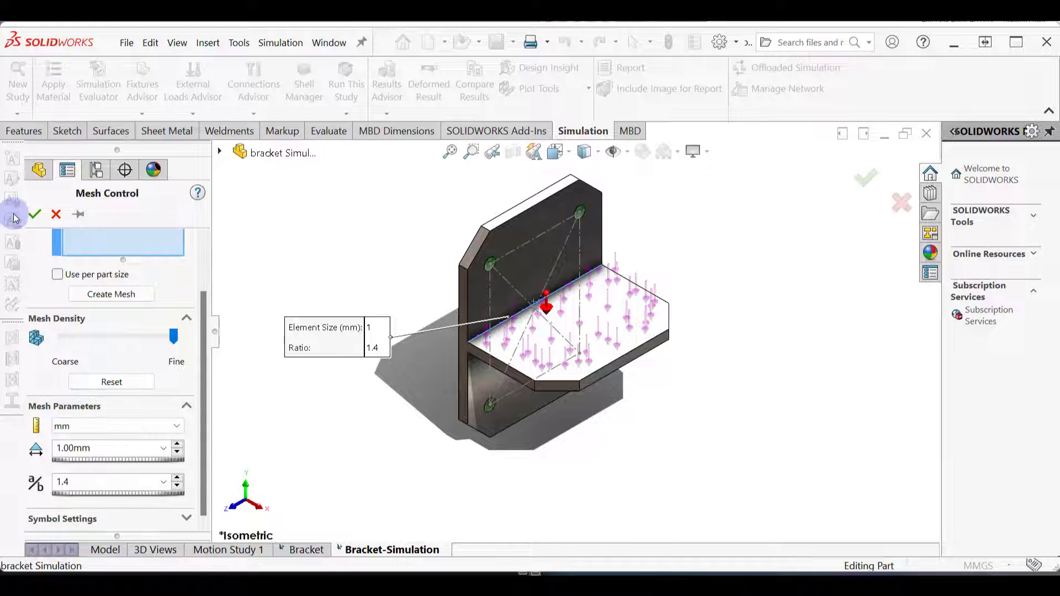
double_click(78, 448)
text(1)
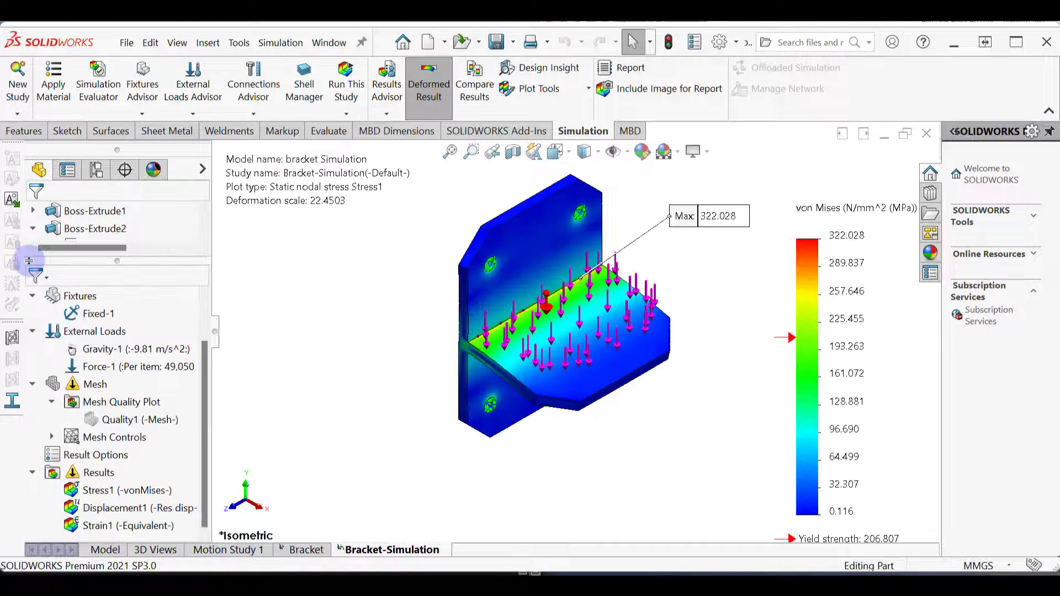
Run the study on the refined mesh, giving a 517.703 MPa von Mises maximum
right_click(84, 385)
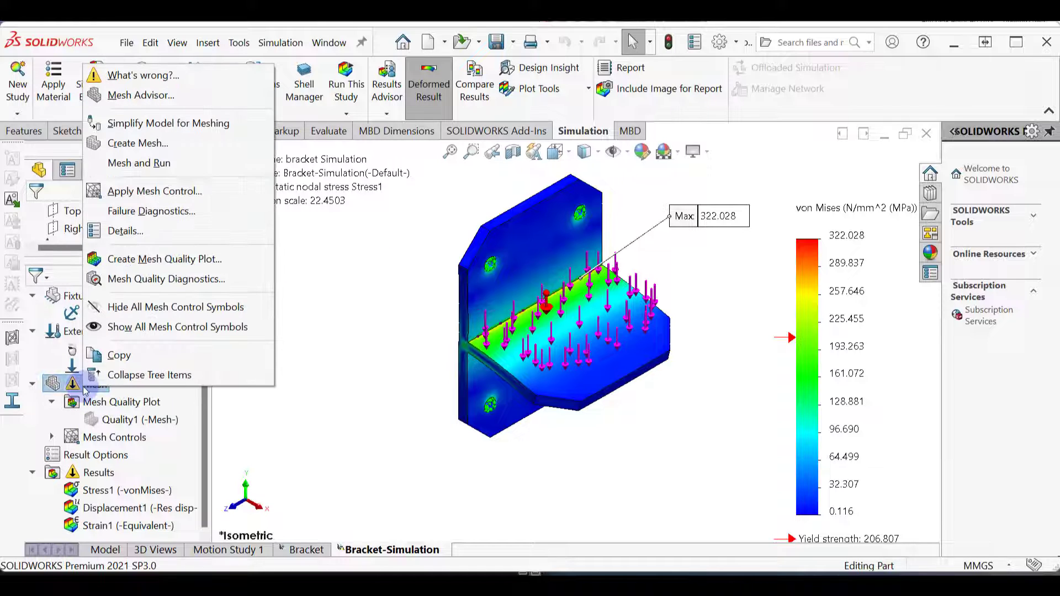
click(367, 288)
click(347, 85)
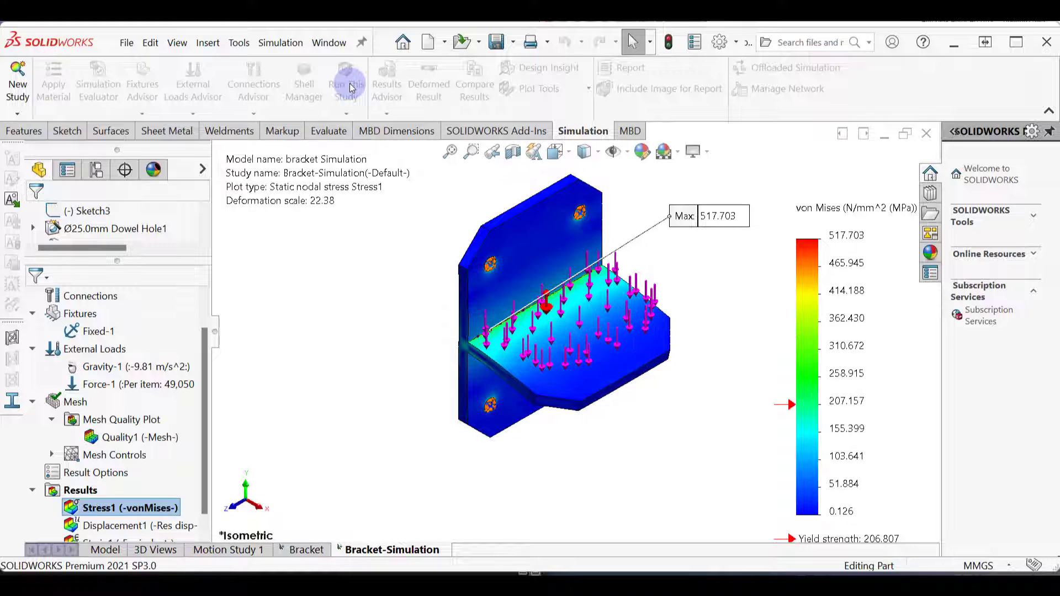
Move the Max stress label to the lower left and zoom around the bracket
drag(723, 218, 503, 409)
scroll(503, 330, down, 5)
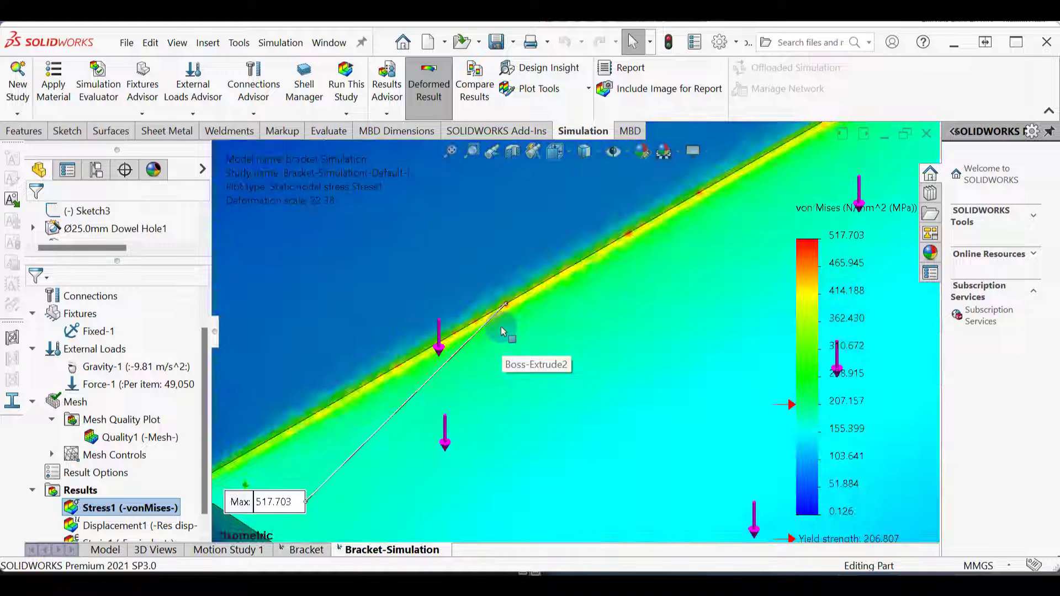
scroll(529, 335, up, 2)
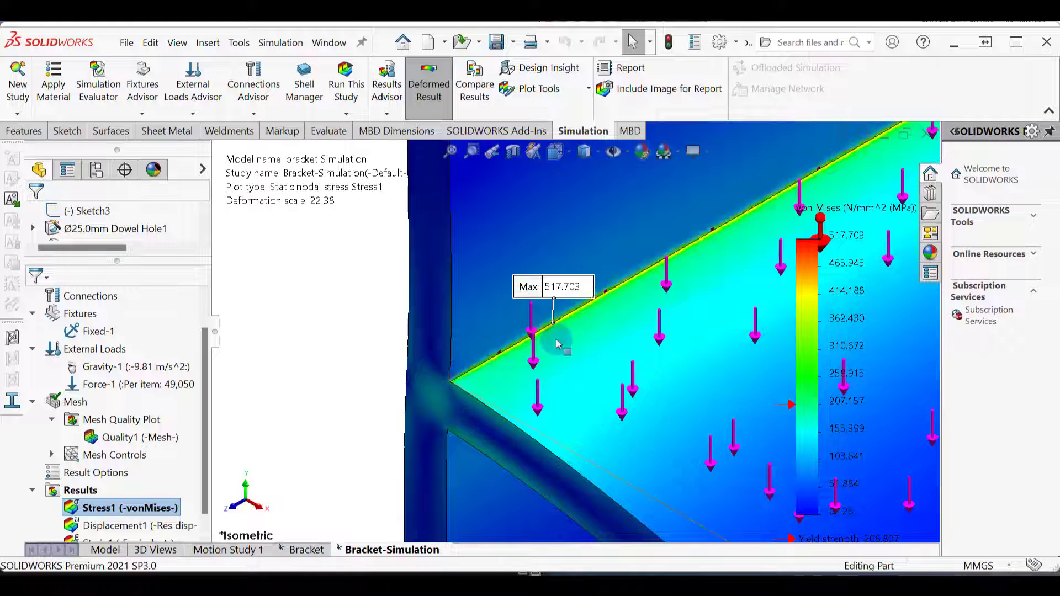
scroll(559, 331, up, 5)
scroll(707, 369, down, 4)
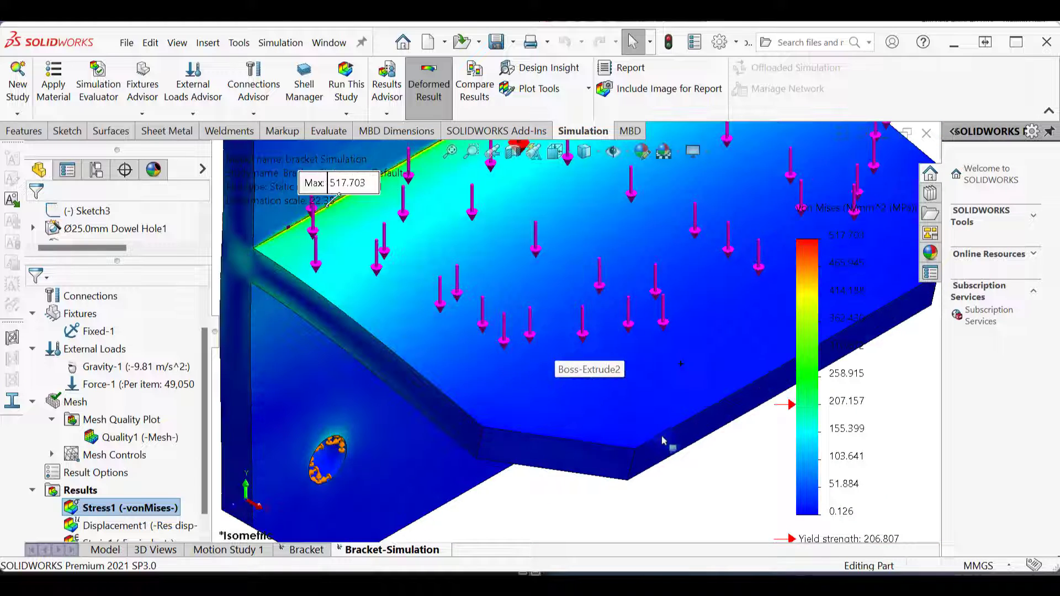
scroll(665, 441, up, 2)
scroll(680, 422, up, 5)
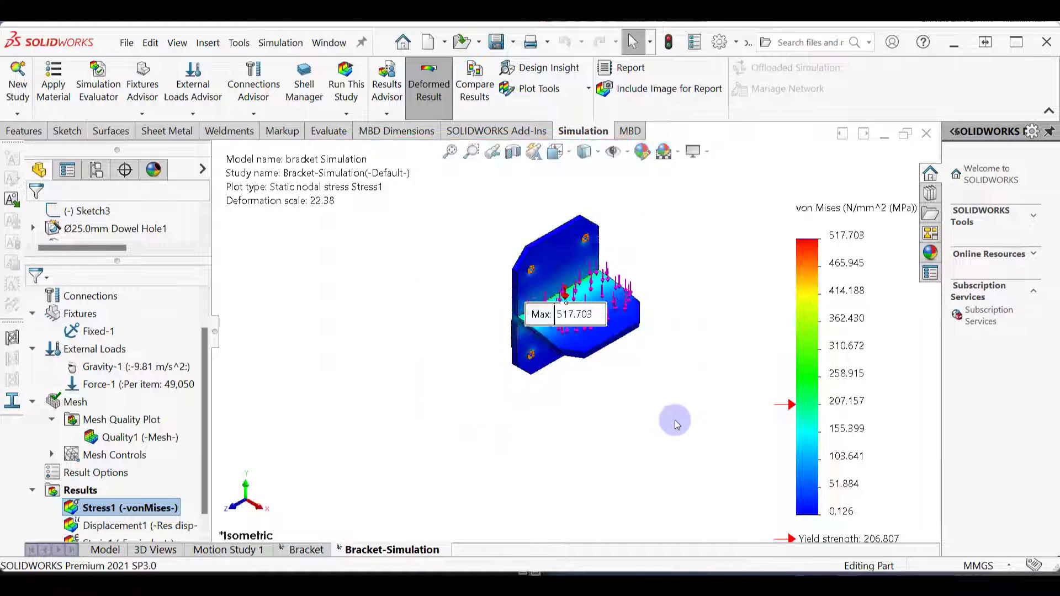
scroll(665, 280, down, 1)
scroll(623, 291, down, 4)
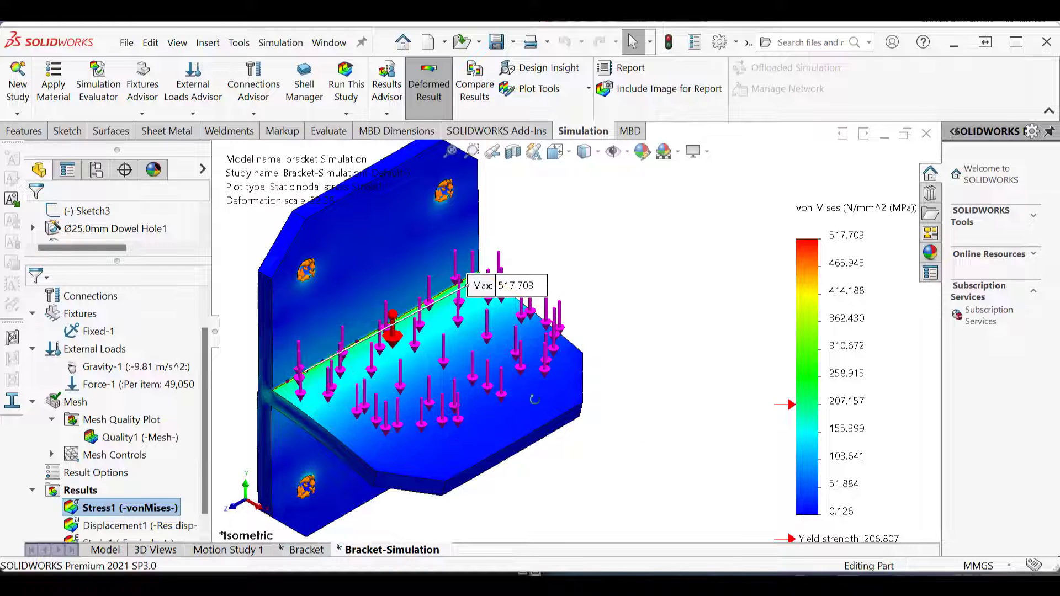
Fit the whole bracket in isometric view and open the Plot Tools list
middle_drag(532, 387, 528, 296)
scroll(380, 500, down, 5)
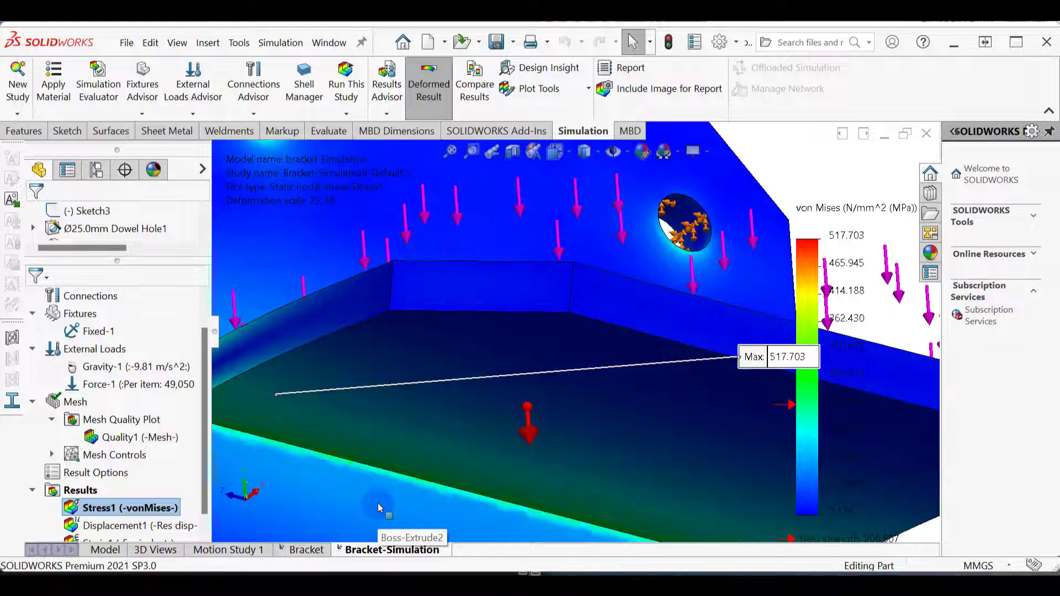
key(f)
key(ctrl+7)
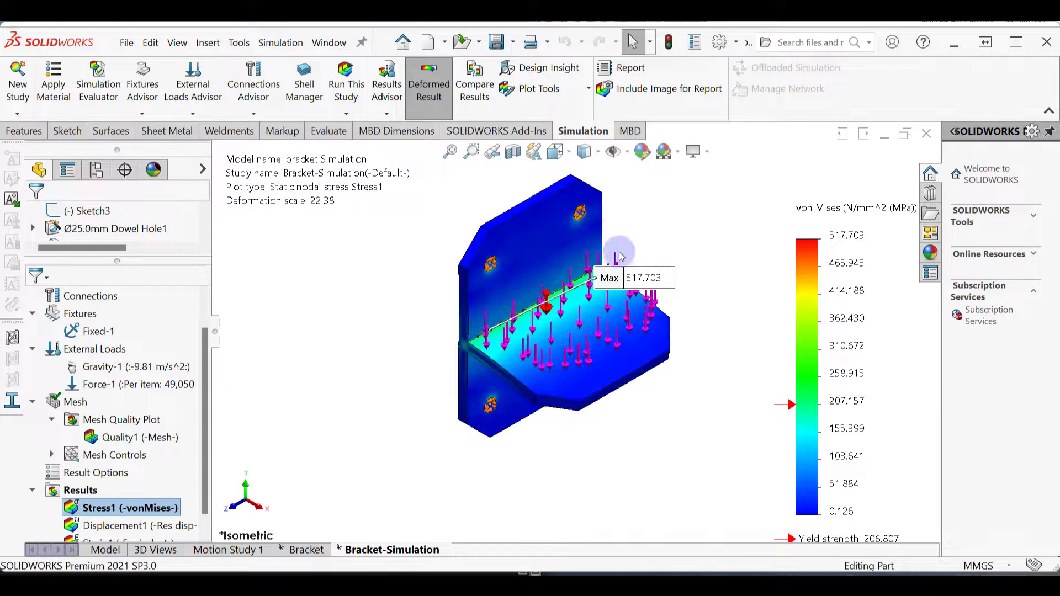
click(587, 90)
Probe von Mises stress at five points along the bracket's top edge
click(552, 171)
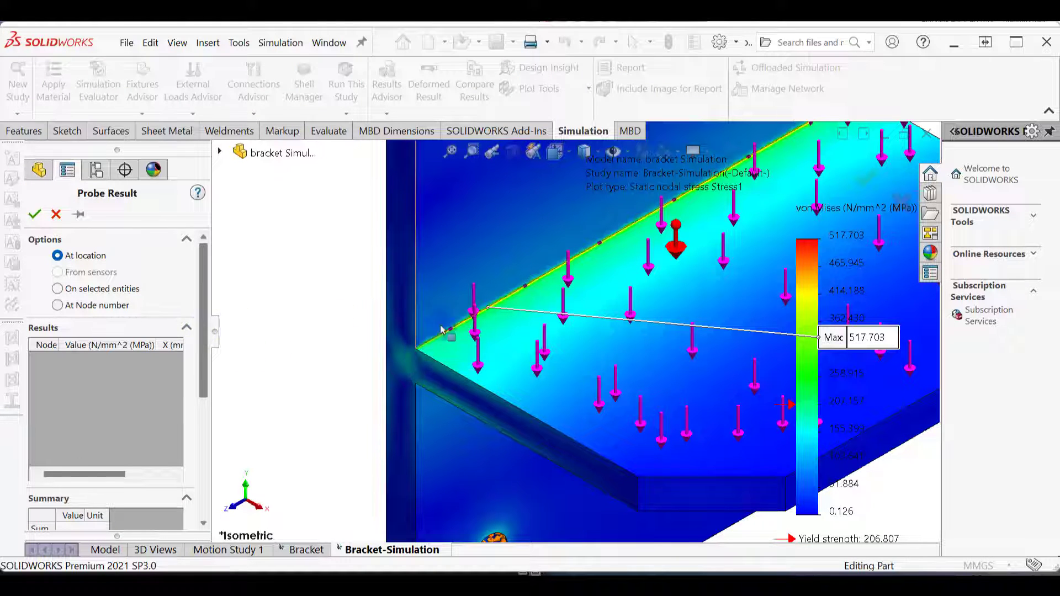
click(425, 347)
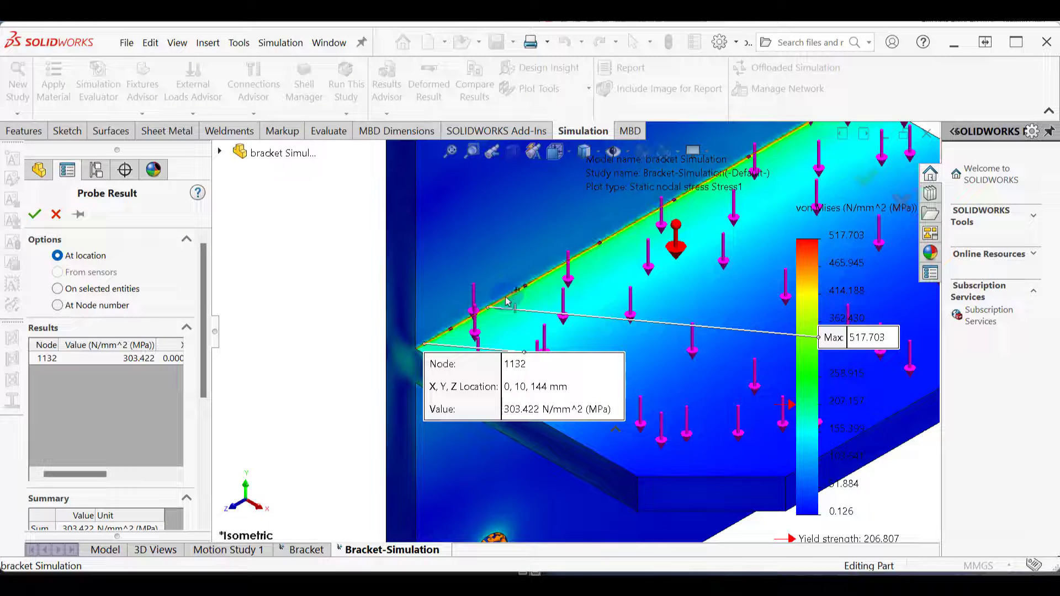
click(458, 326)
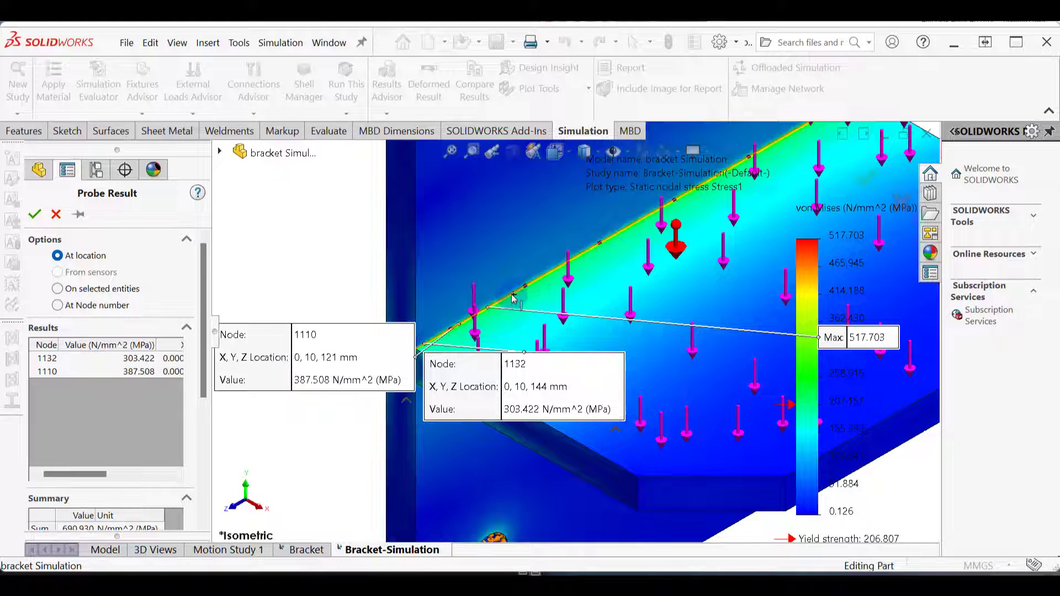
click(510, 295)
click(555, 270)
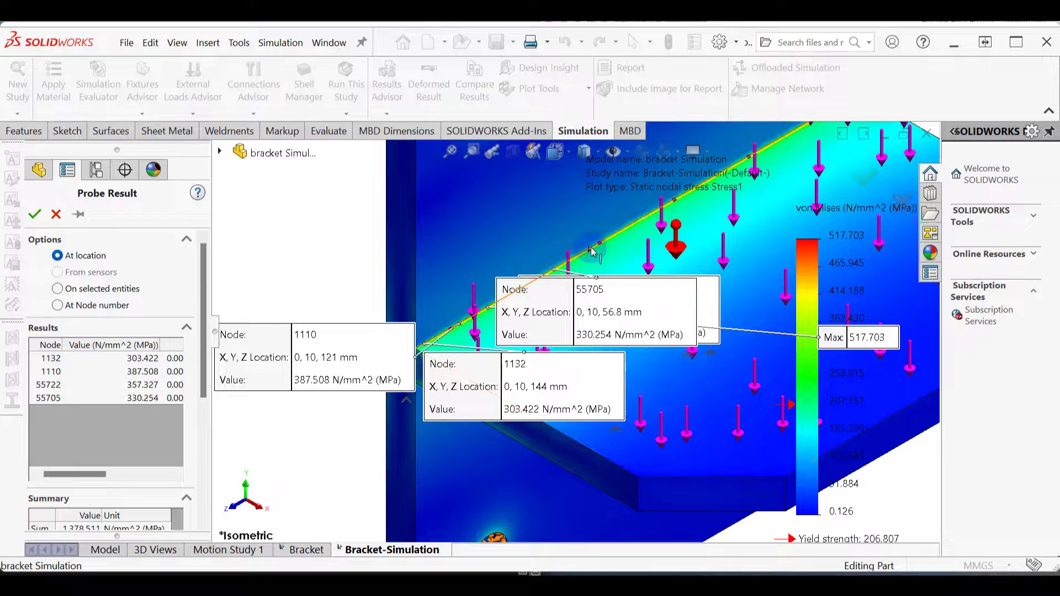
click(594, 247)
From a rotated view, probe two more edge nodes, 173722 and 55558
middle_drag(594, 247, 699, 260)
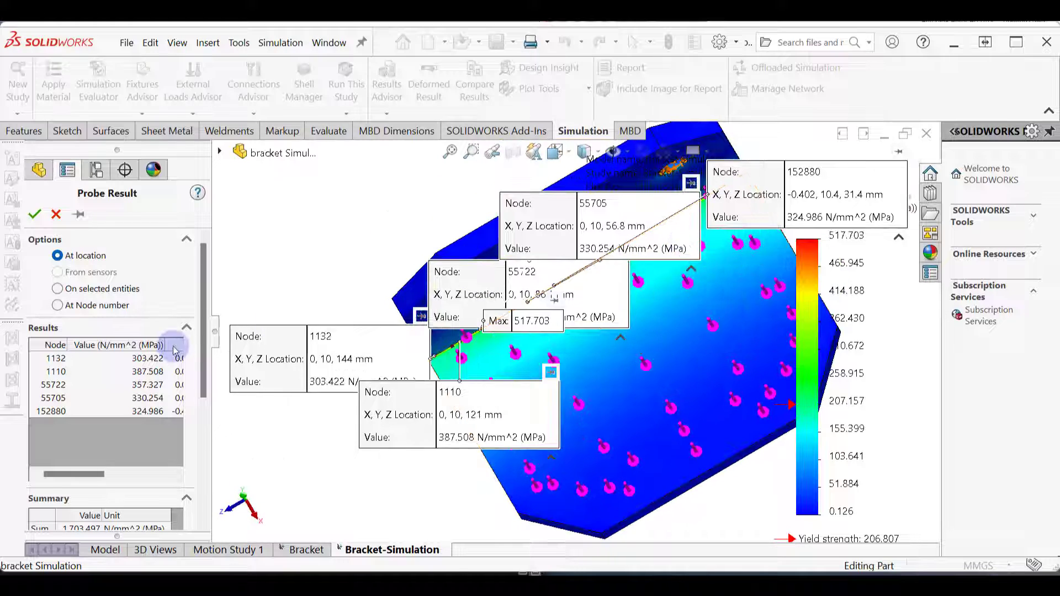
scroll(565, 310, down, 3)
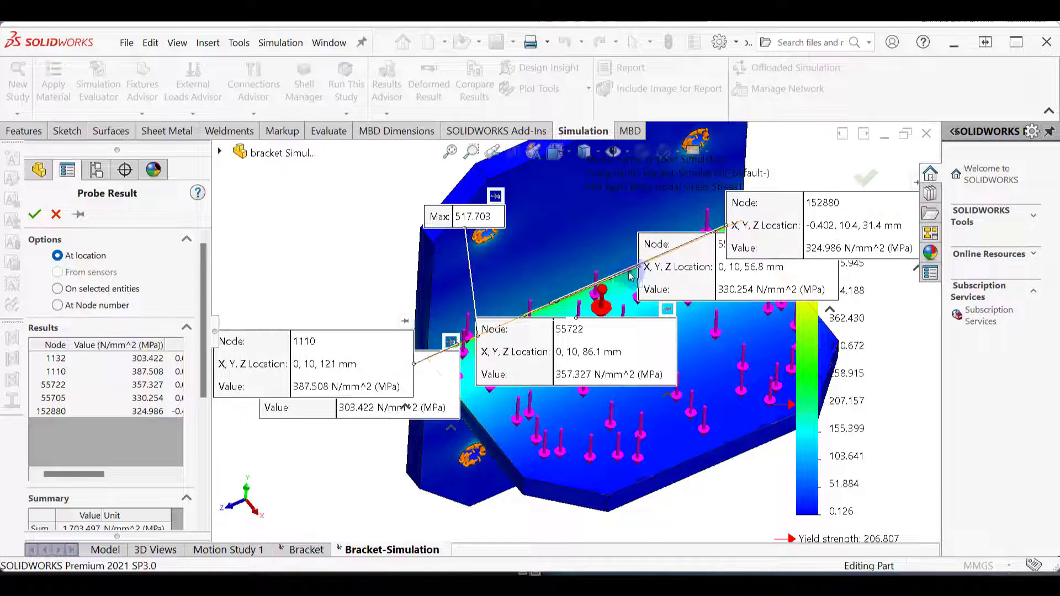
scroll(564, 310, down, 3)
click(551, 308)
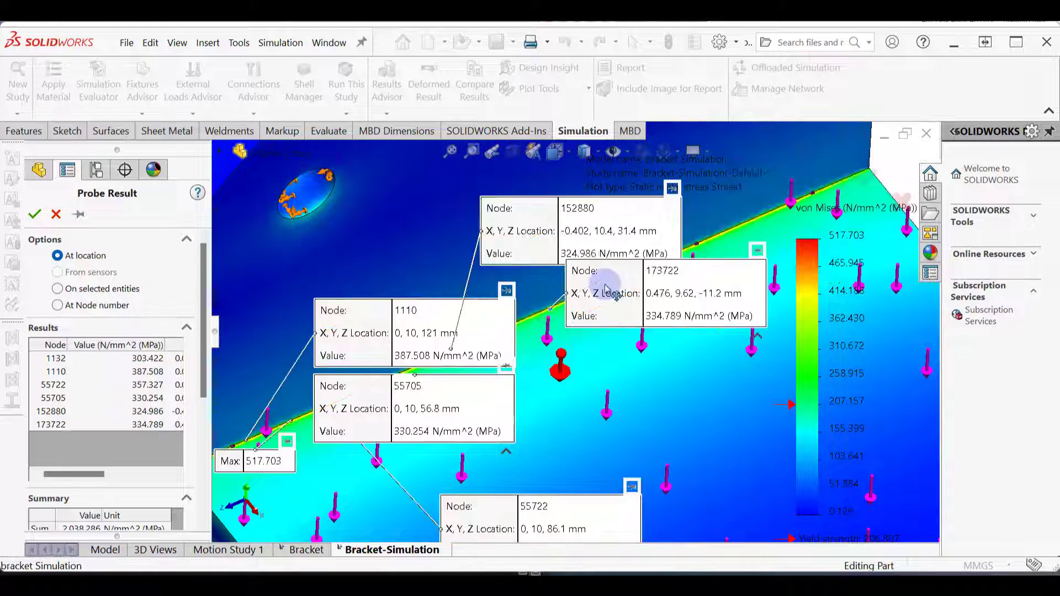
click(801, 210)
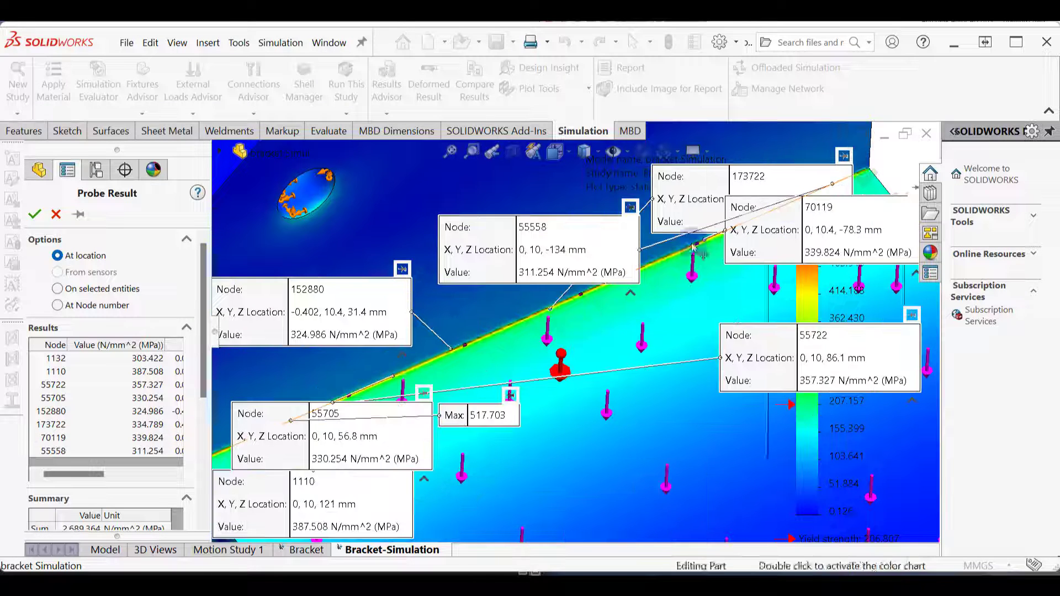
scroll(196, 513, down, 5)
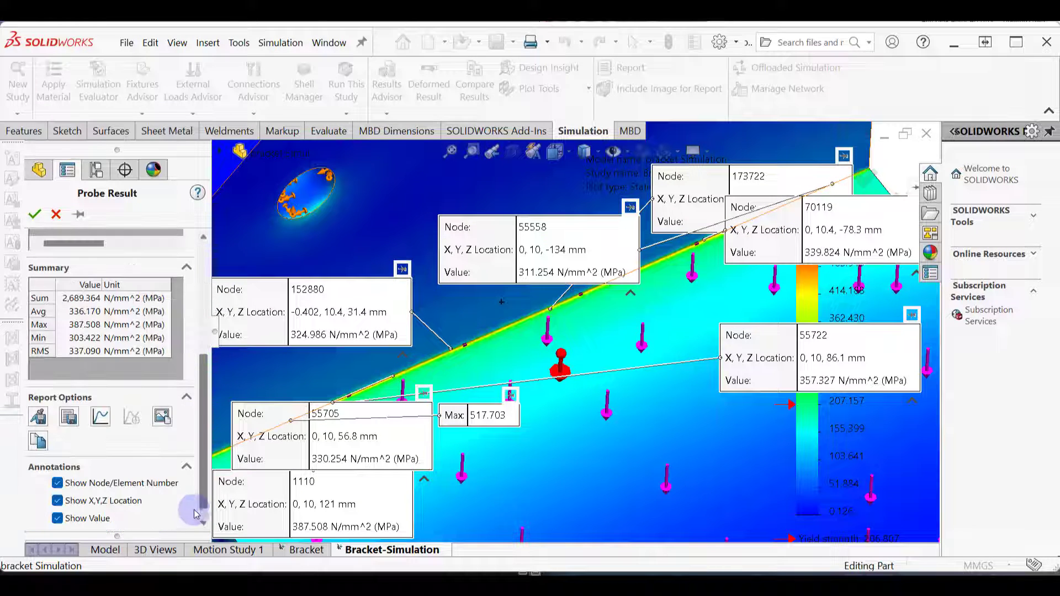
Graph the probed stresses against node, then close the graph and clear the probes
click(101, 417)
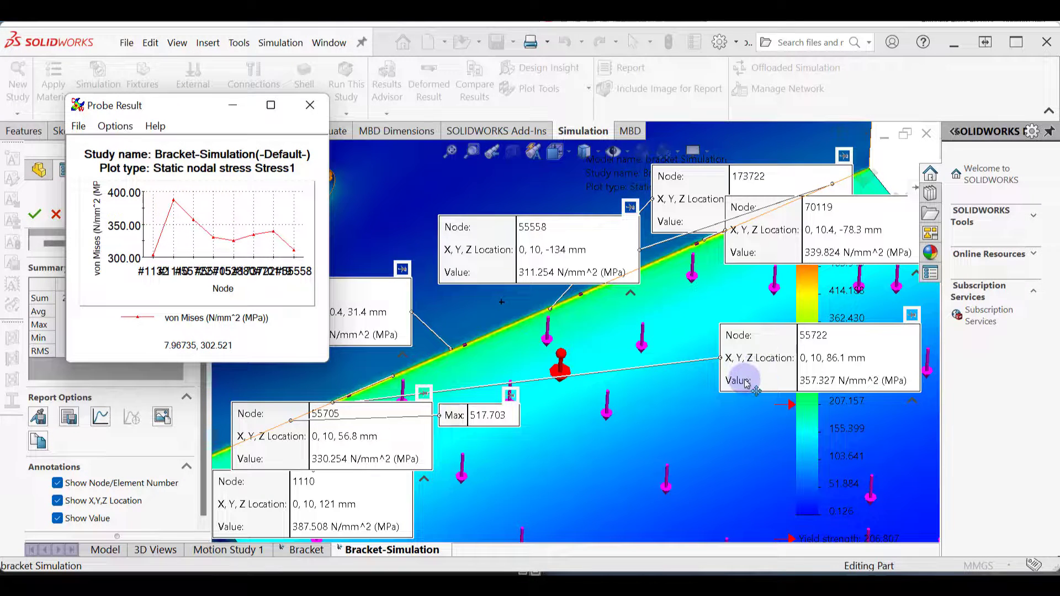
scroll(700, 424, down, 3)
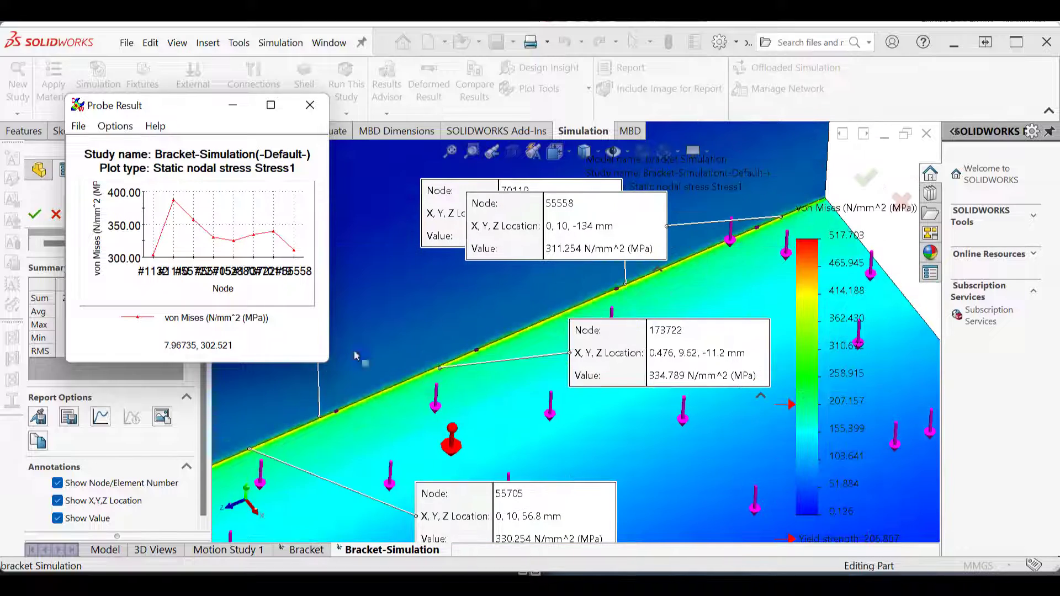
drag(185, 118, 349, 162)
click(464, 159)
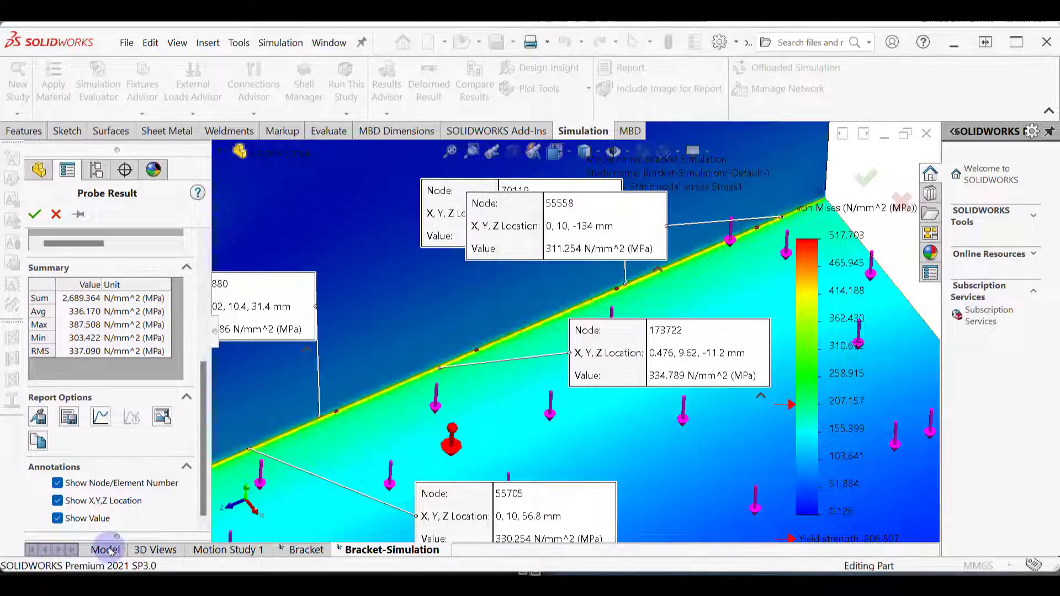
click(56, 215)
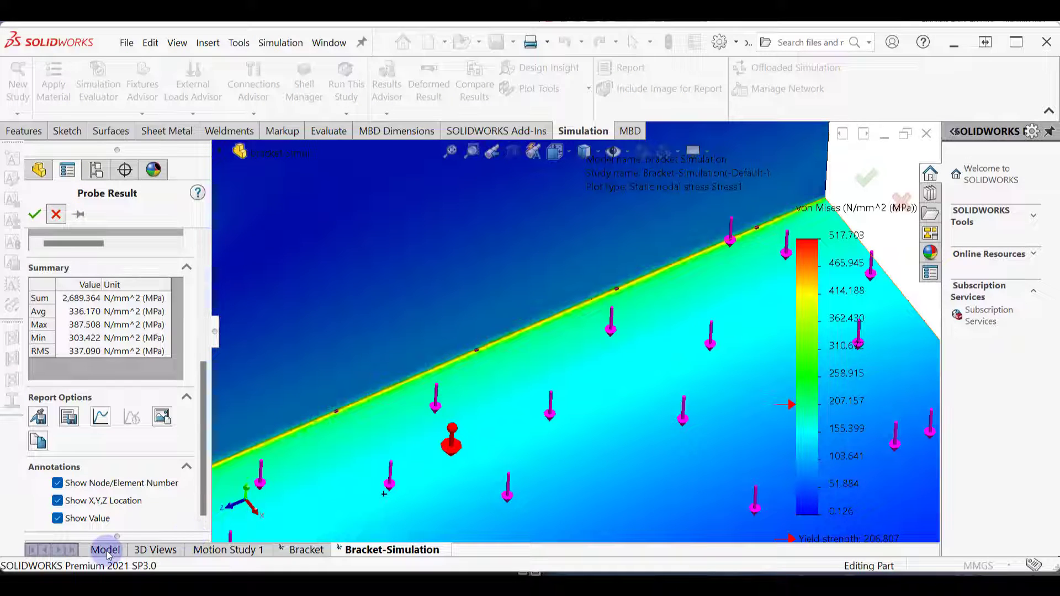
Move the Max 517.703 MPa label left in isometric view, leaving the legend maximum unchanged
scroll(667, 333, up, 6)
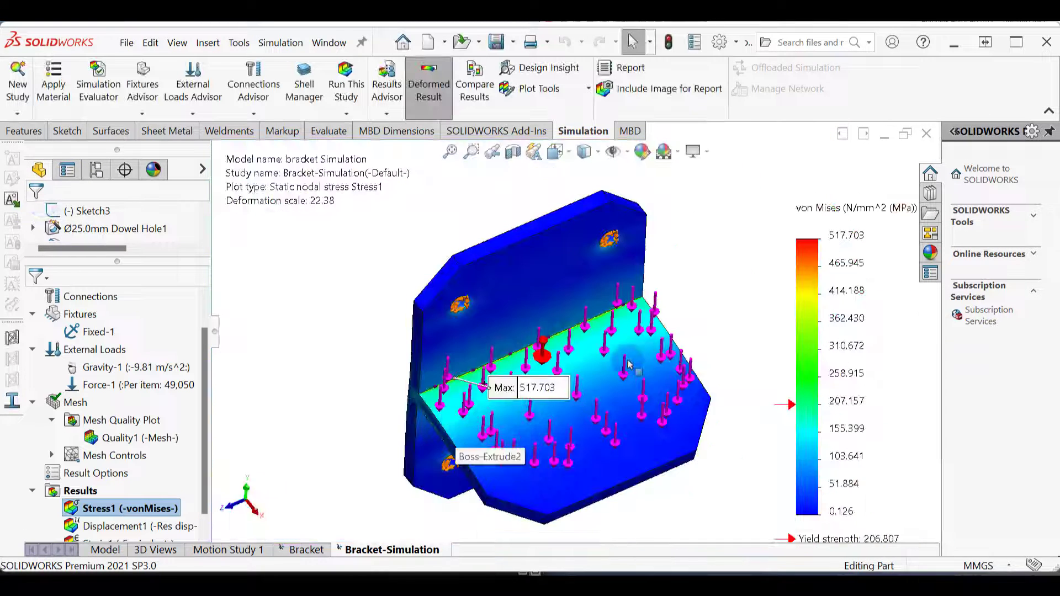
scroll(667, 333, up, 3)
key(ctrl+7)
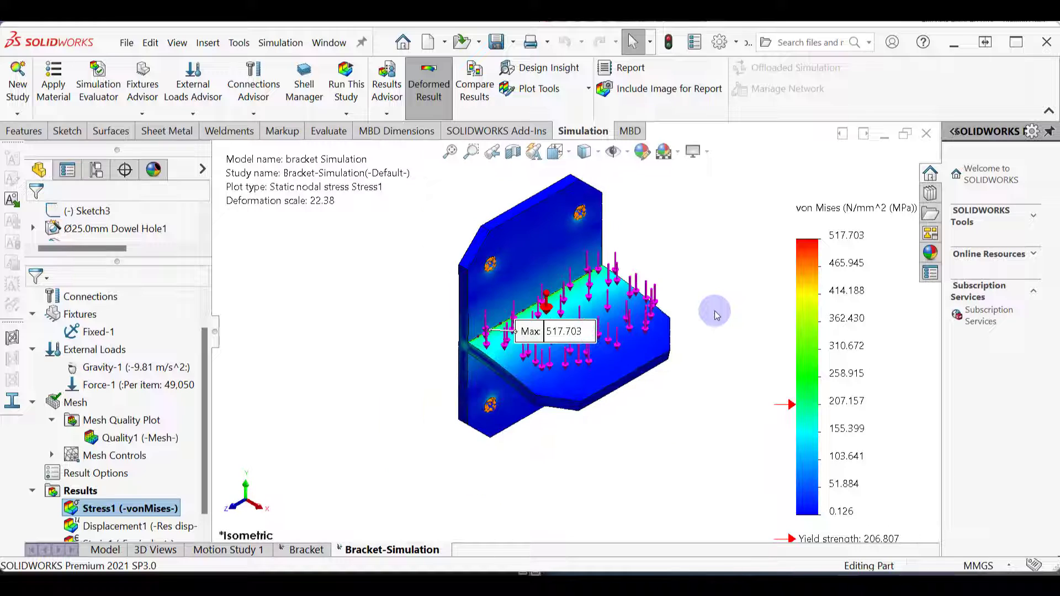
mouse_move(537, 341)
mouse_down()
mouse_move(464, 372)
mouse_move(398, 371)
mouse_move(388, 317)
mouse_up()
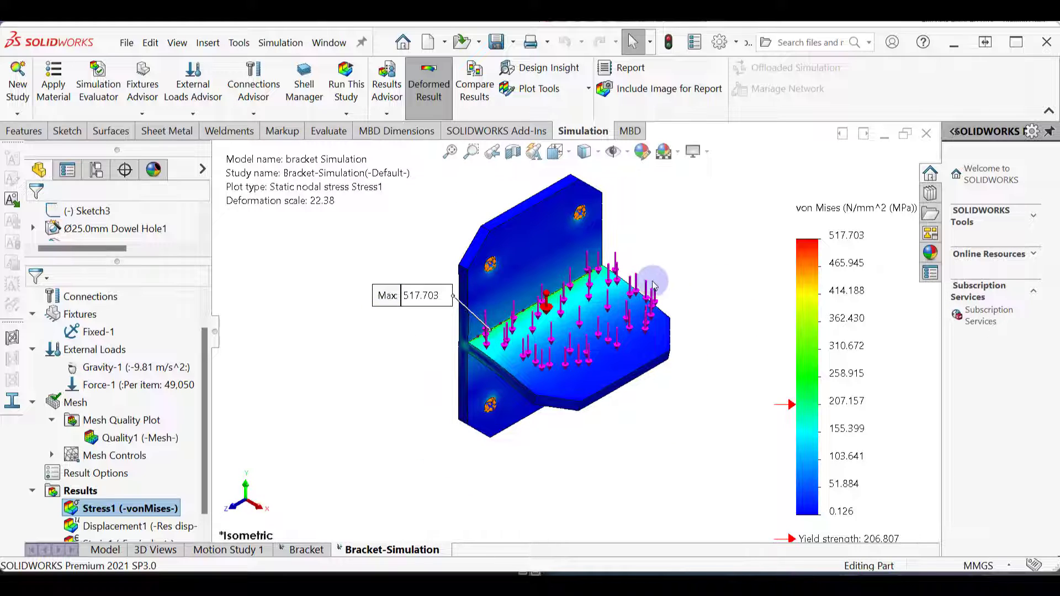
scroll(646, 279, down, 3)
scroll(516, 310, down, 3)
scroll(515, 309, up, 2)
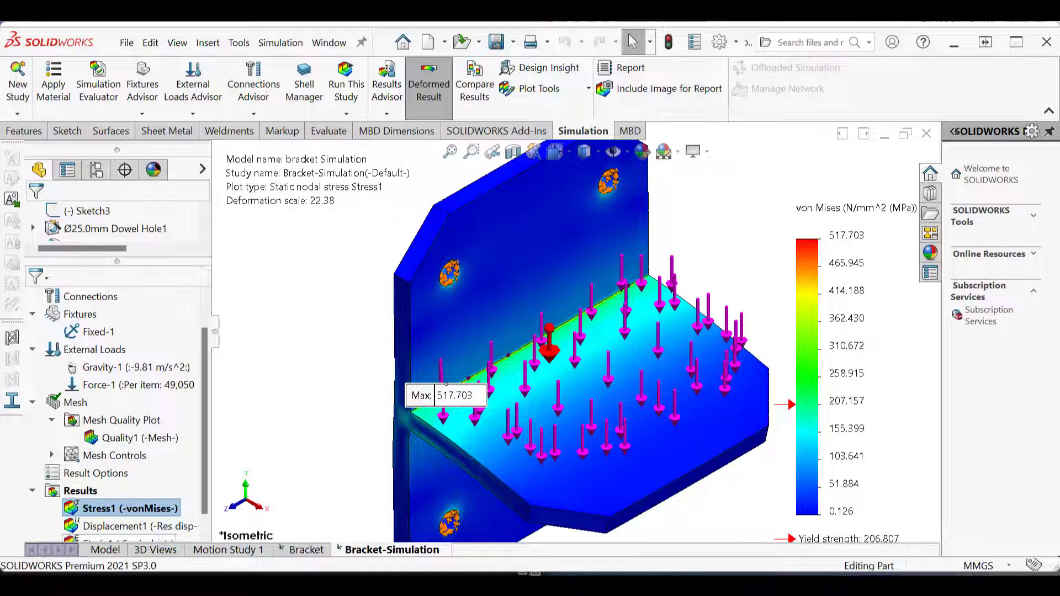
right_click(120, 508)
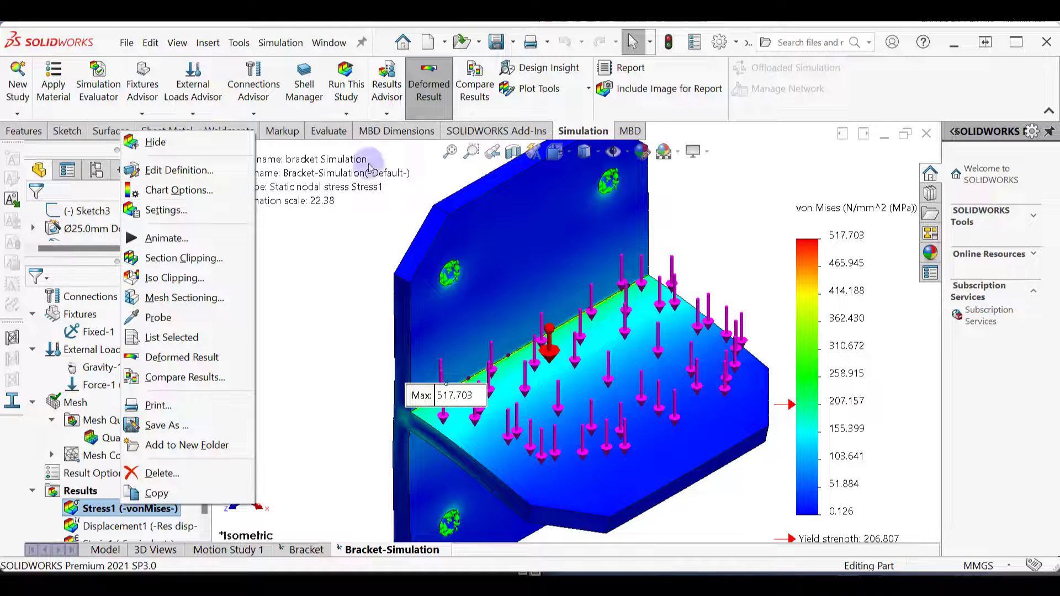
double_click(845, 236)
click(836, 307)
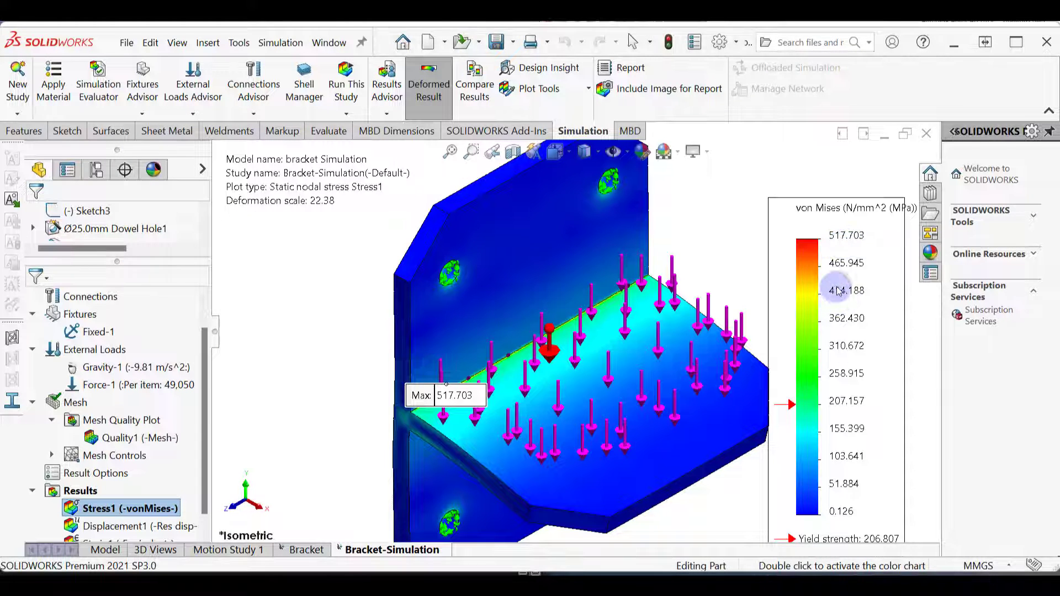
click(838, 291)
Set the stress plot's fringe option to Discrete and apply it
double_click(845, 285)
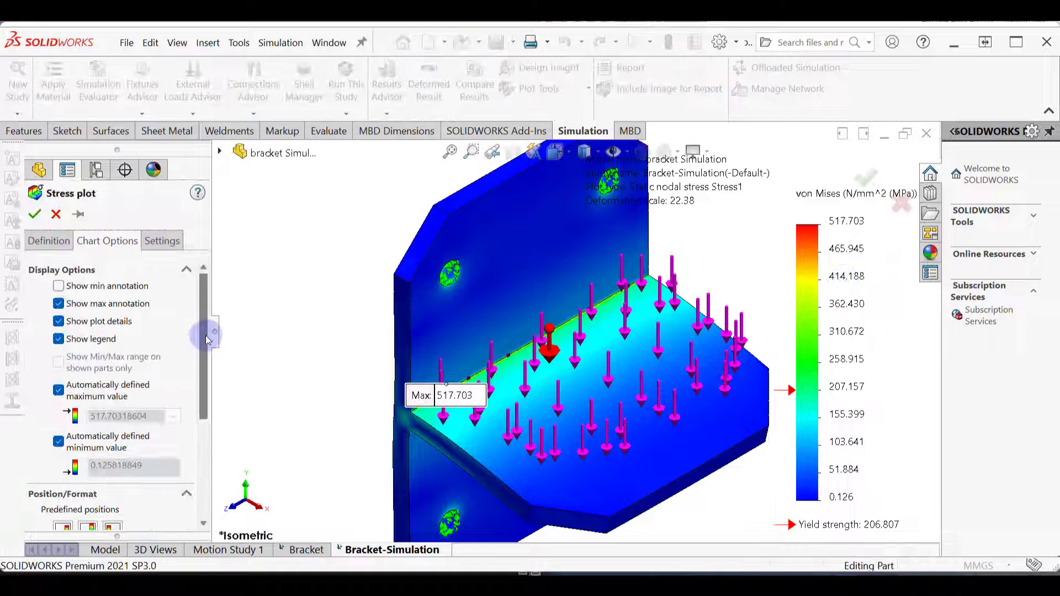
drag(202, 273, 209, 395)
click(39, 242)
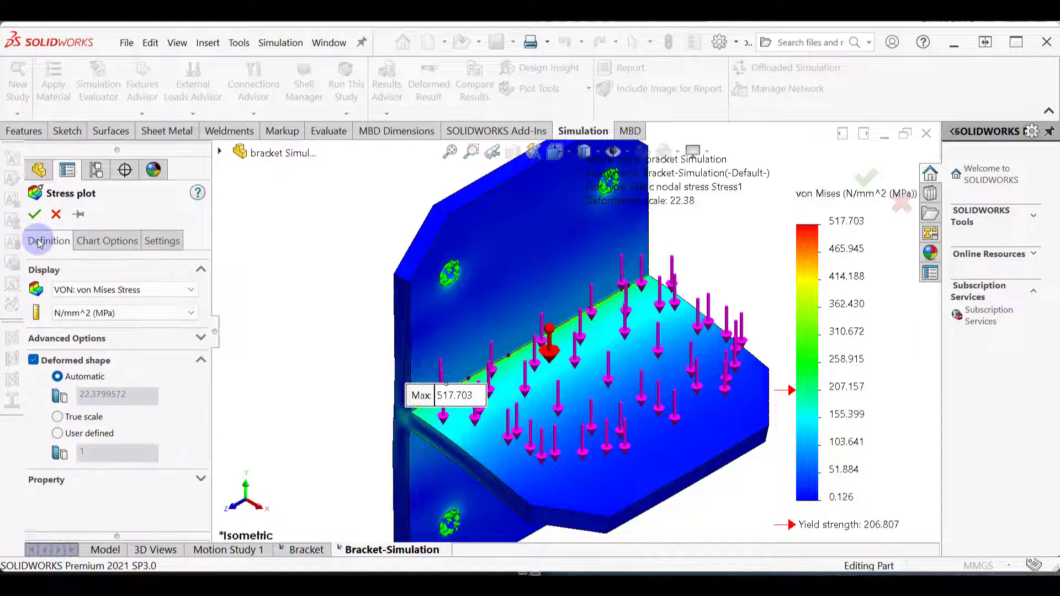
click(165, 243)
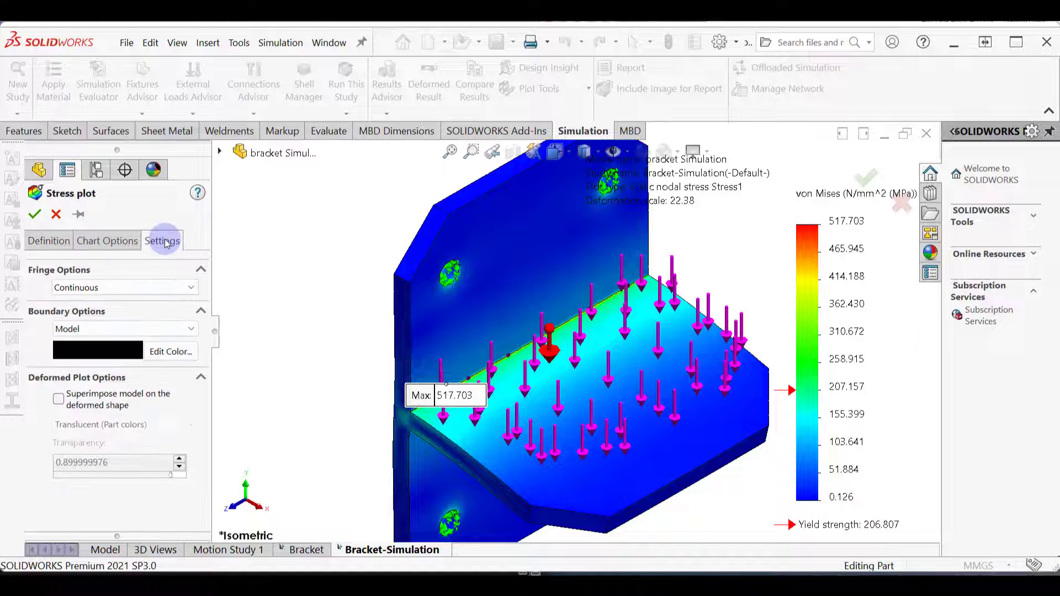
click(104, 290)
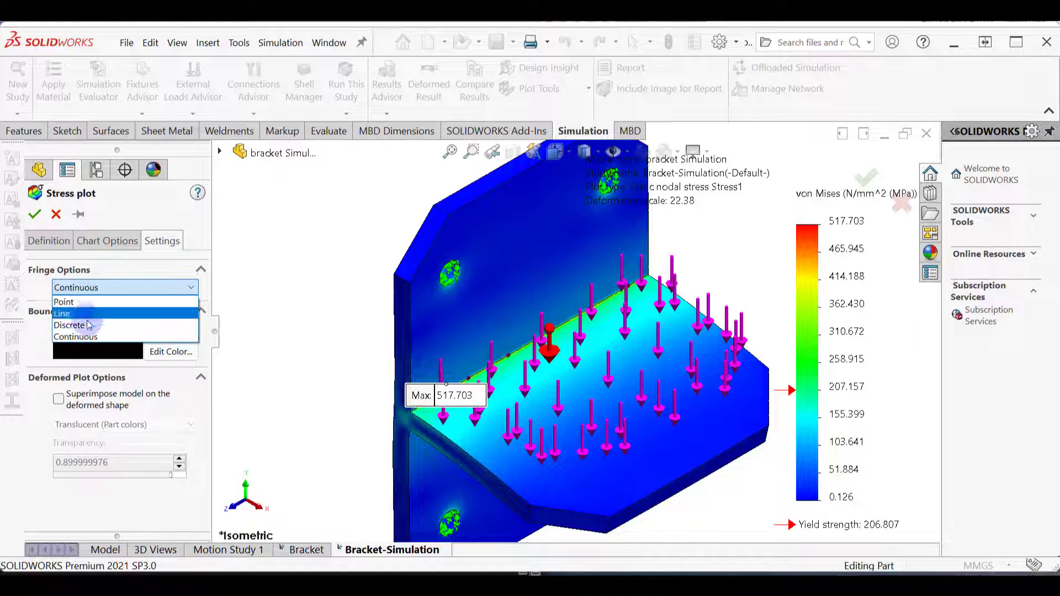
click(71, 325)
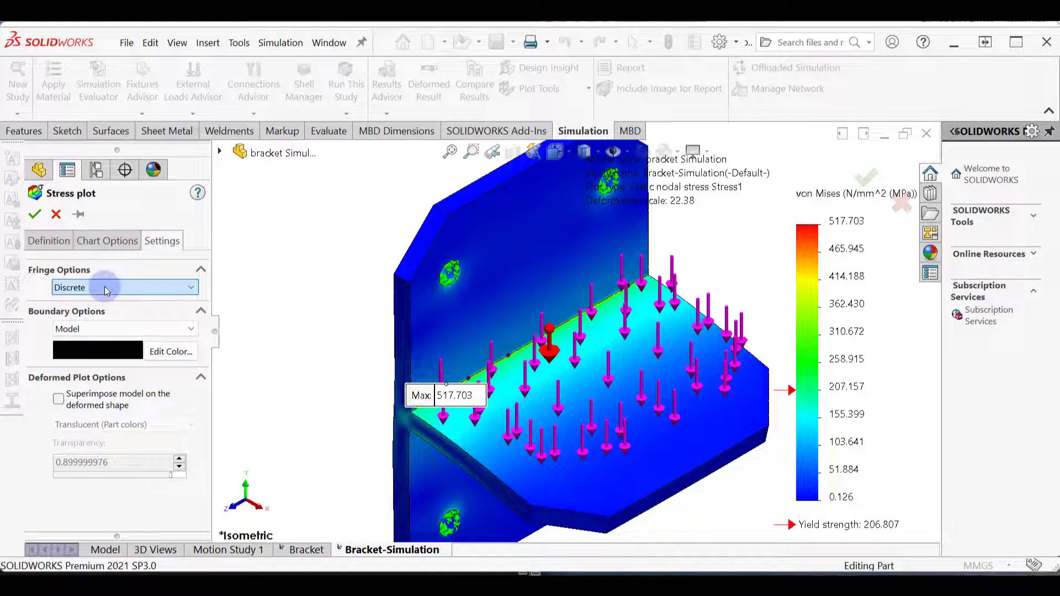
click(34, 216)
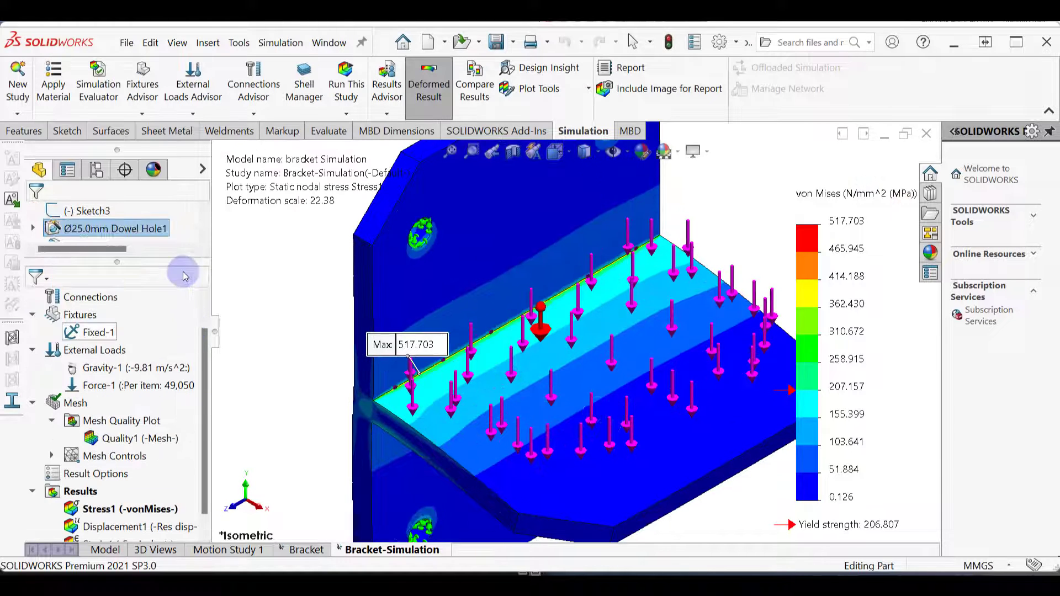
Set the stress plot's boundary option to Mesh so element edges show
middle_drag(683, 410, 494, 354)
scroll(511, 358, down, 5)
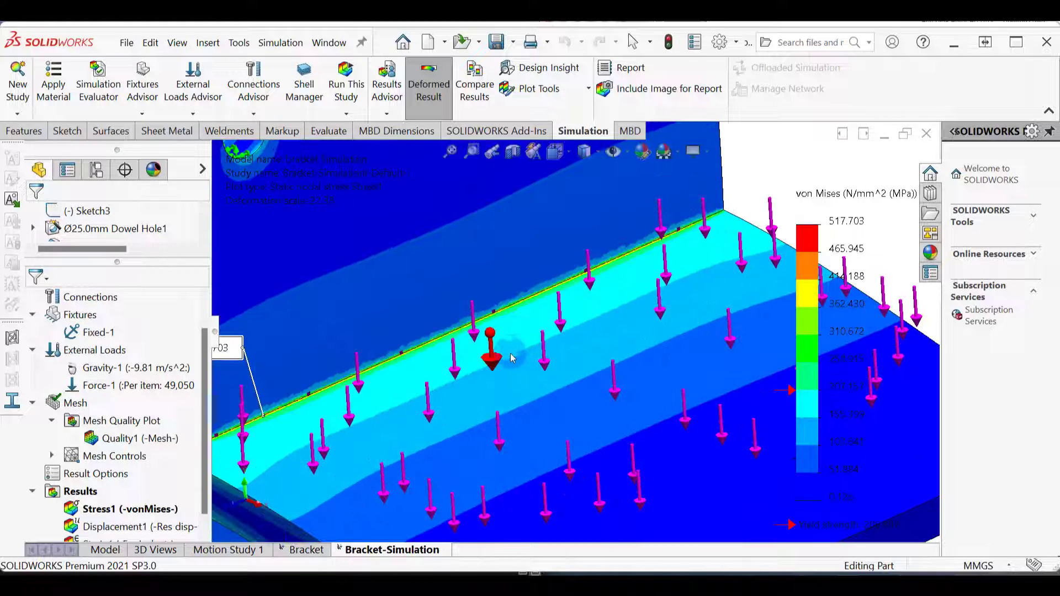
scroll(278, 415, down, 4)
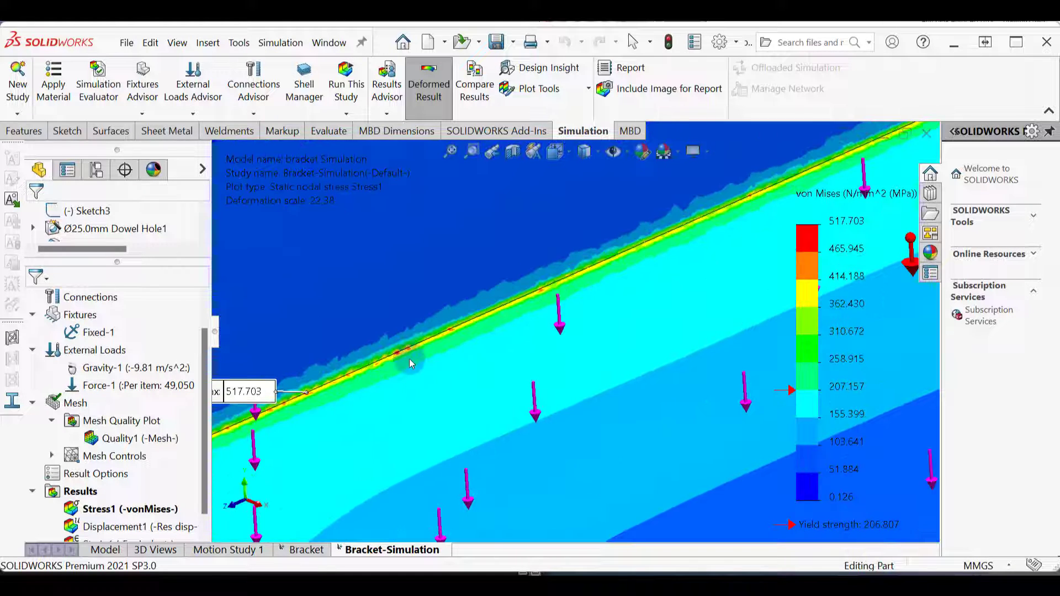
scroll(642, 331, up, 10)
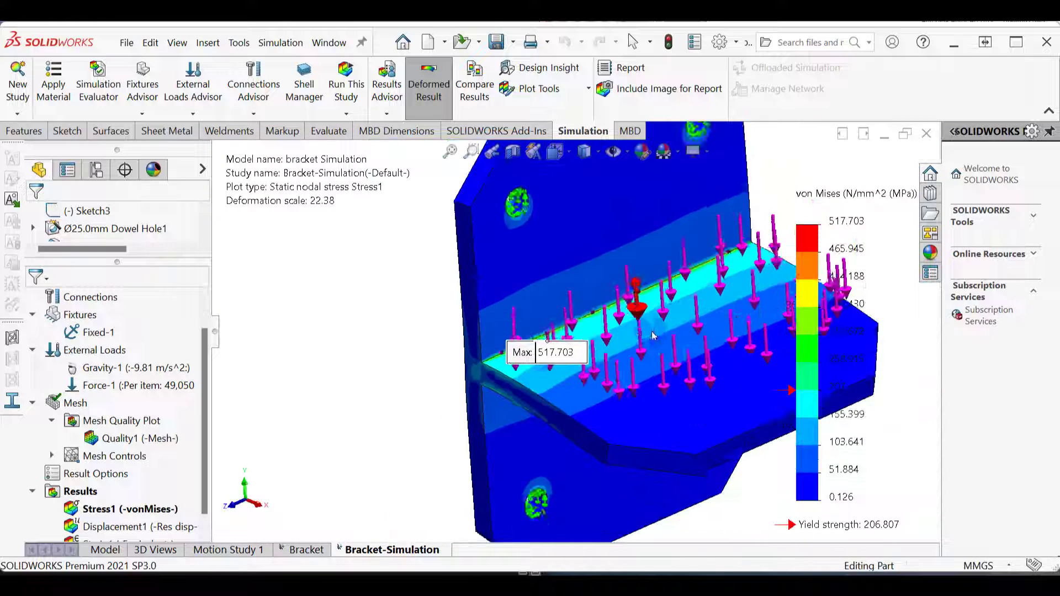
scroll(757, 294, down, 2)
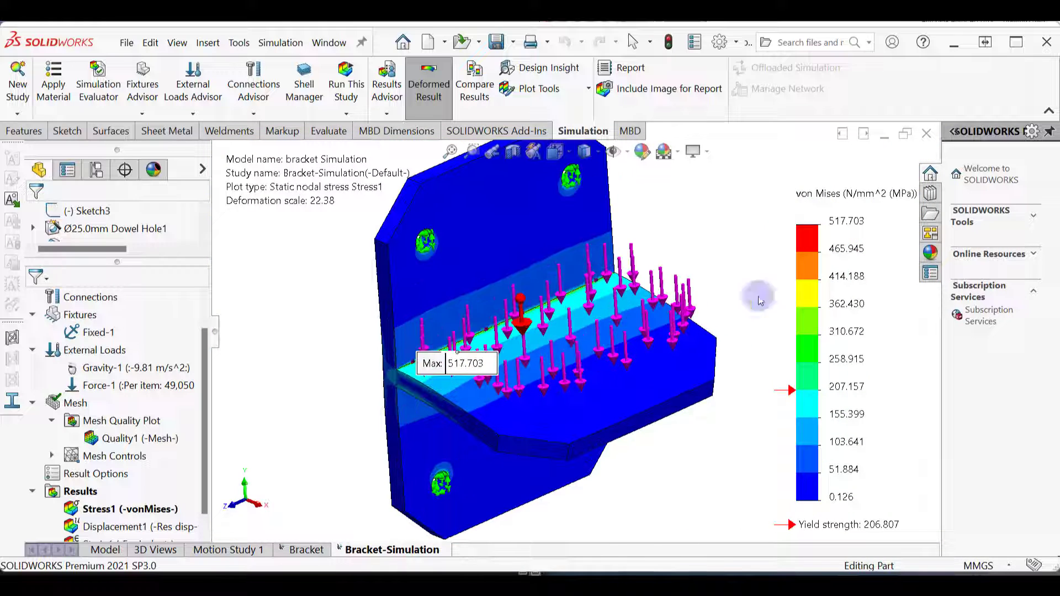
double_click(823, 282)
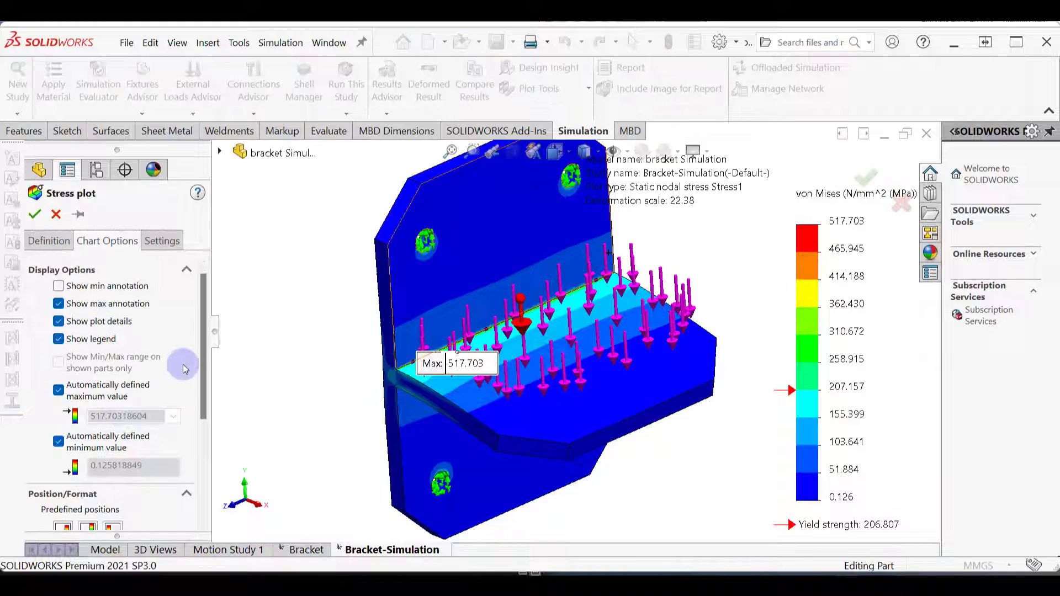
click(167, 247)
click(118, 330)
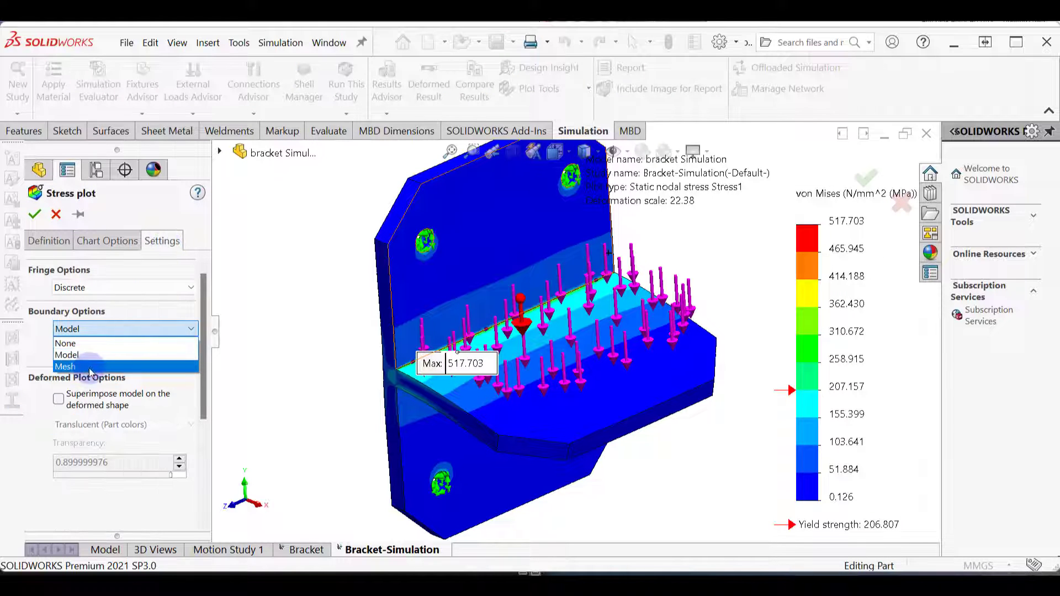
click(77, 352)
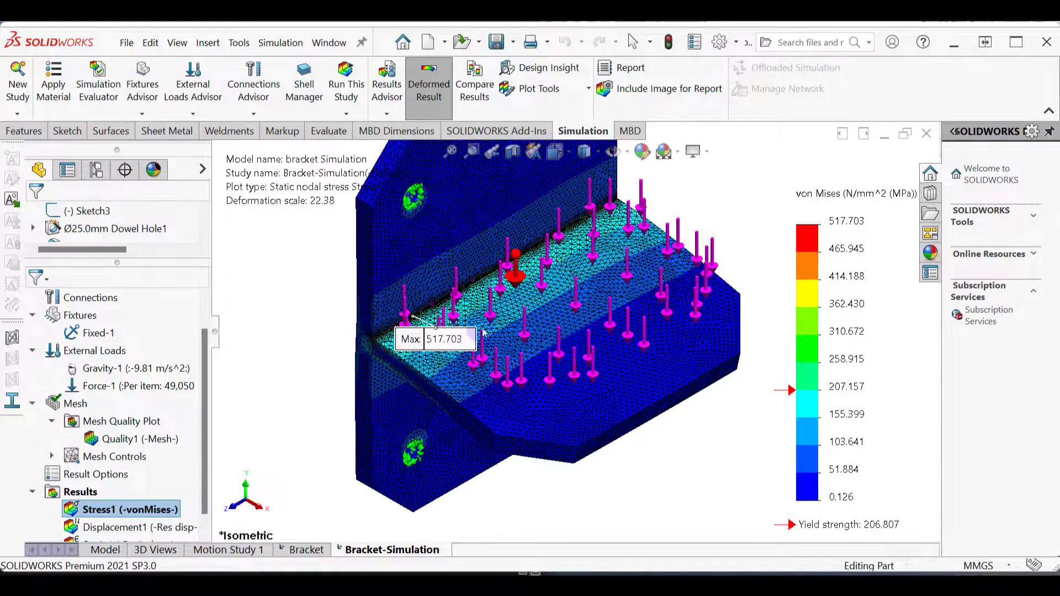
Return to the bracket part's Model tab
scroll(474, 332, down, 5)
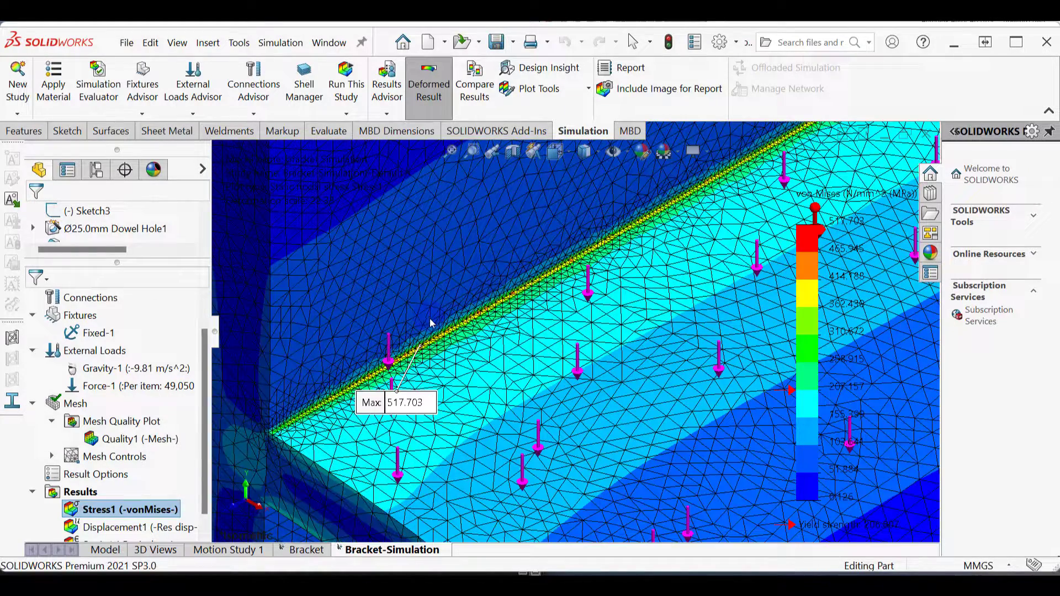
scroll(608, 386, up, 4)
scroll(615, 378, down, 1)
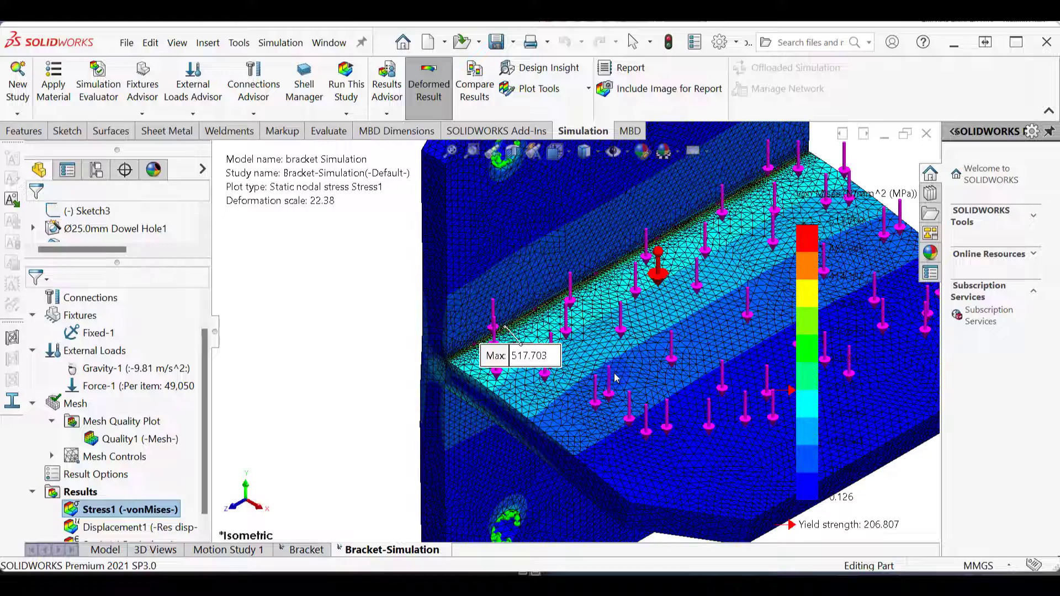
scroll(616, 378, up, 2)
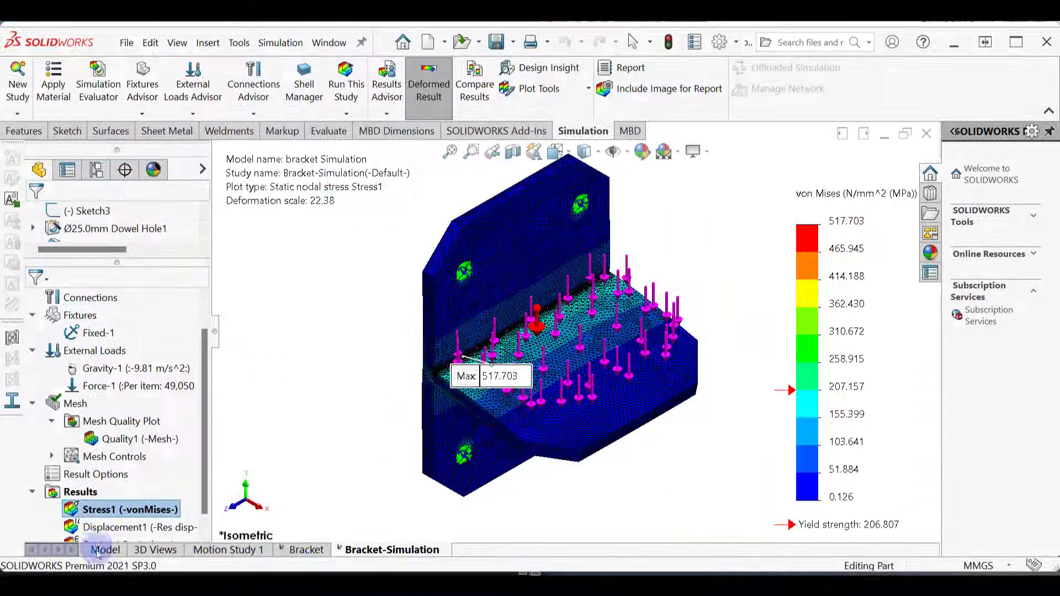
click(97, 550)
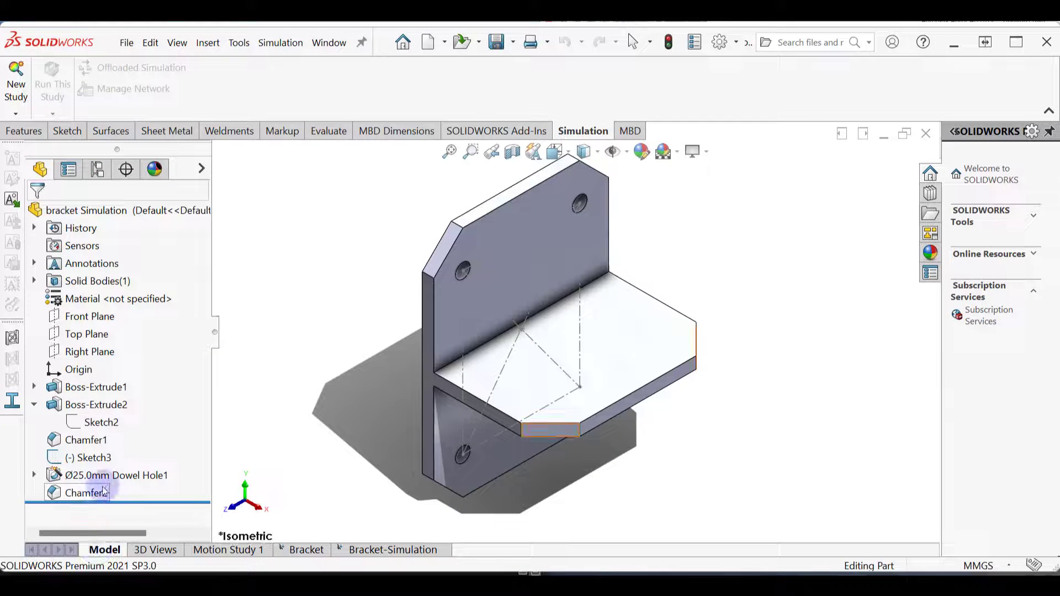
Start a new sketch on the bracket's Front Plane
right_click(102, 320)
click(334, 265)
right_click(83, 319)
click(303, 296)
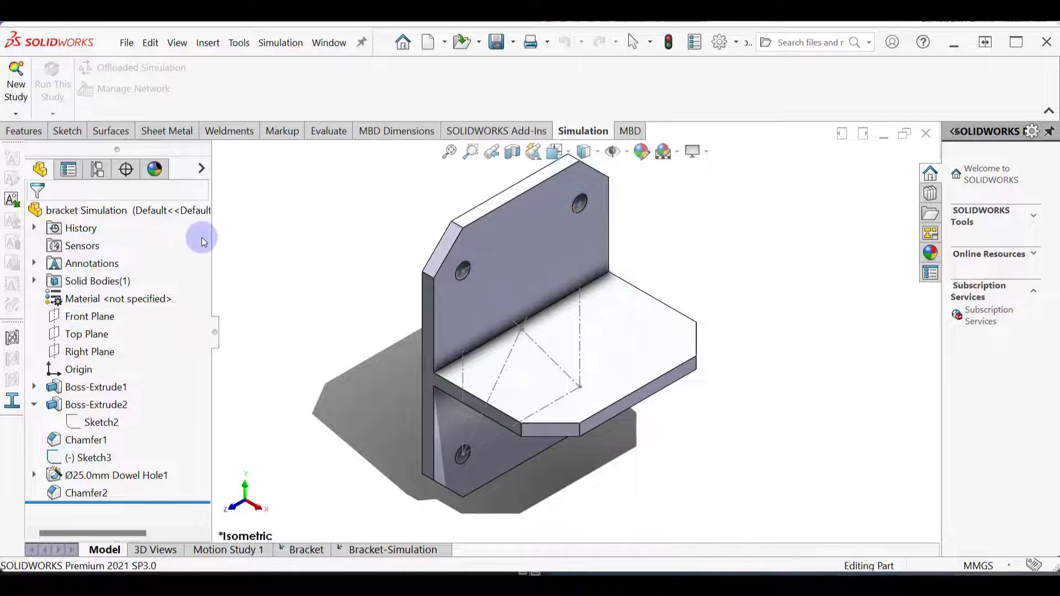
click(67, 131)
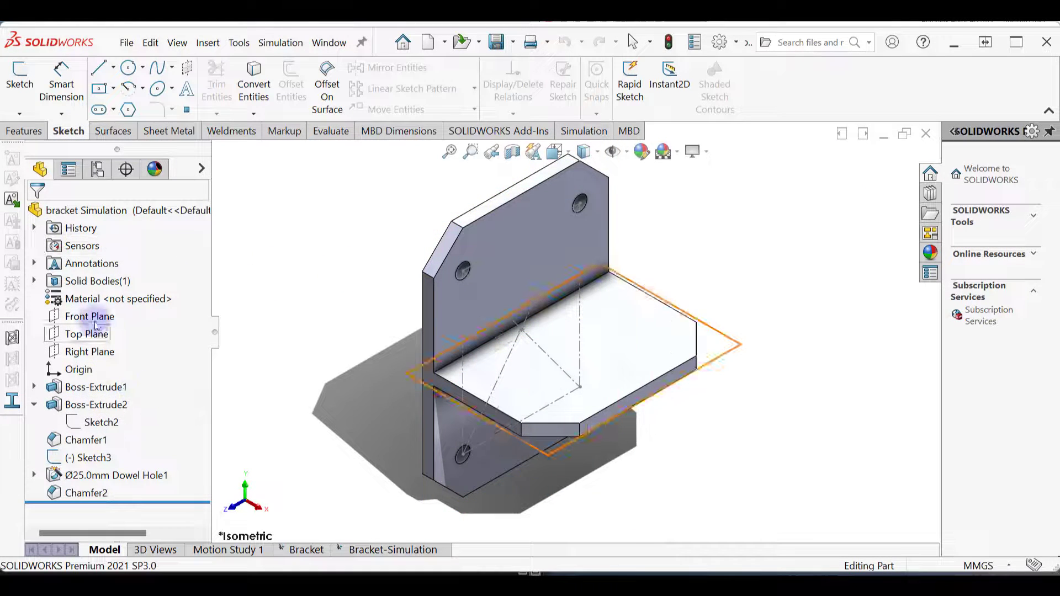
click(19, 81)
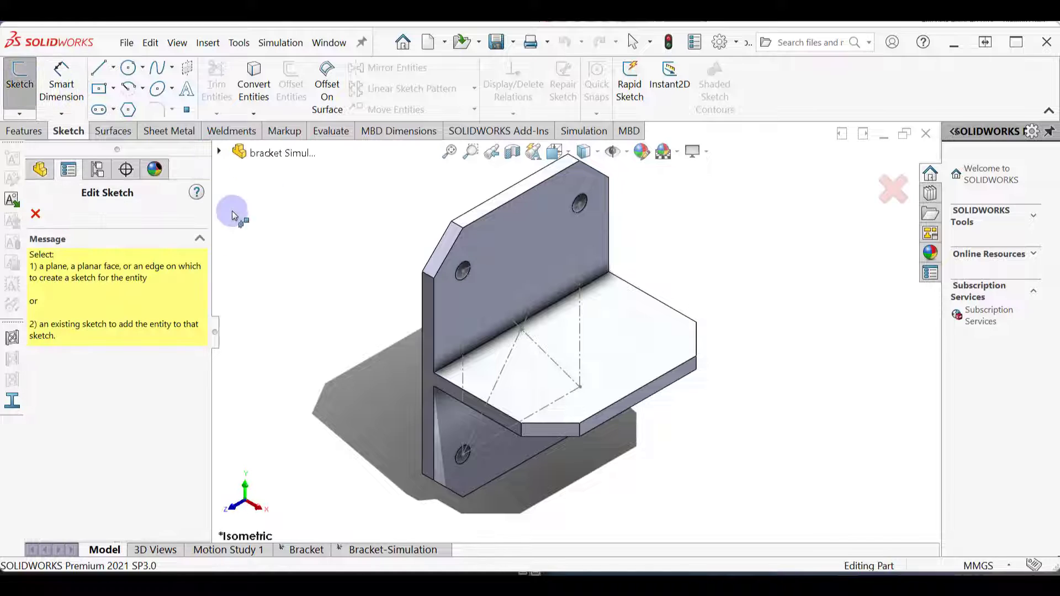
click(220, 153)
click(278, 261)
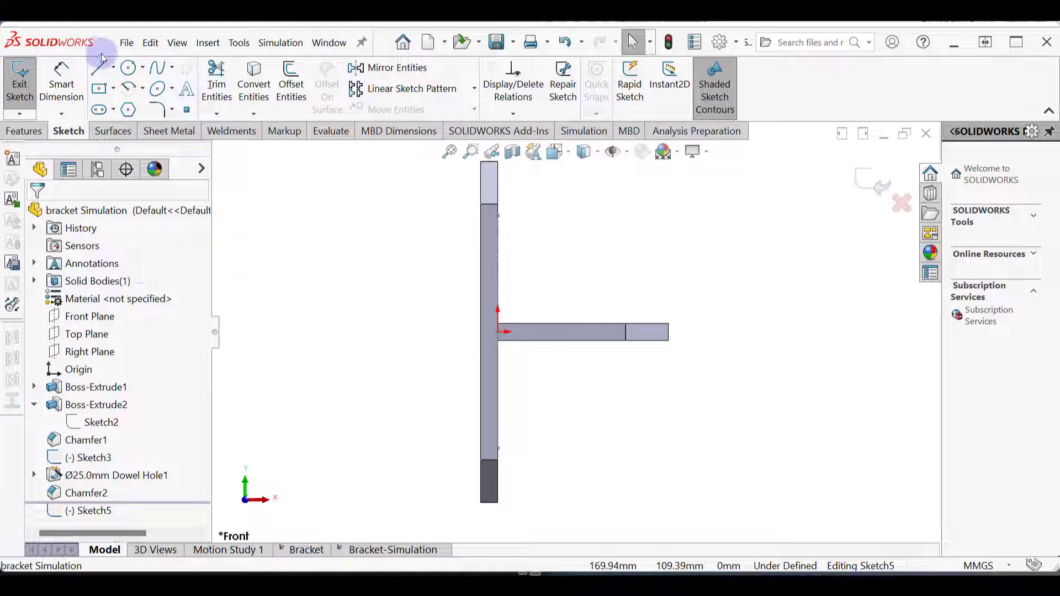
Draw one diagonal line from the upright's bottom corner to the flange's outer end
click(99, 68)
click(498, 502)
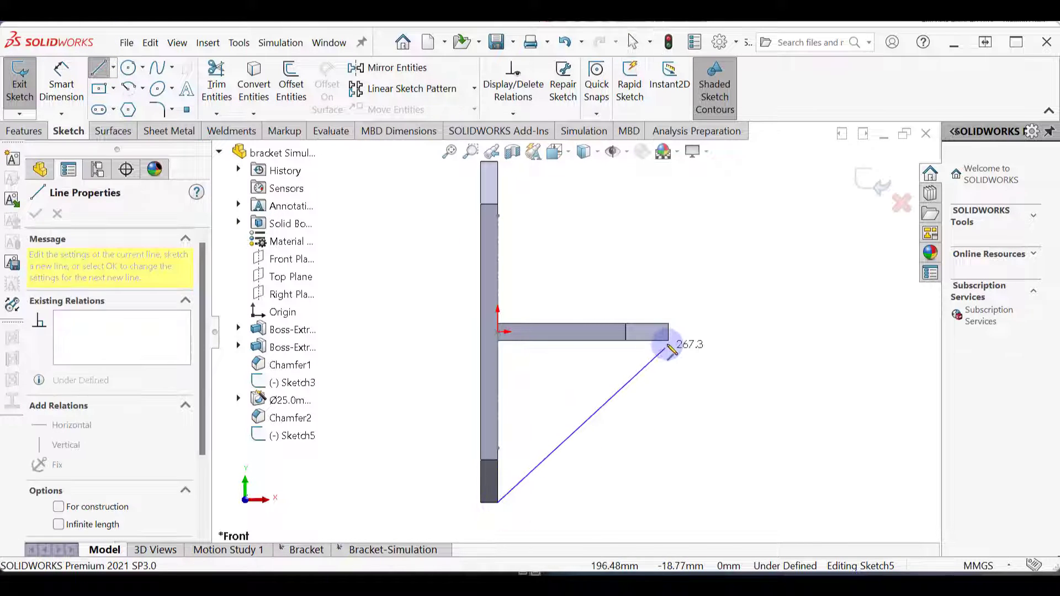
click(669, 341)
key(Escape)
key(ctrl+7)
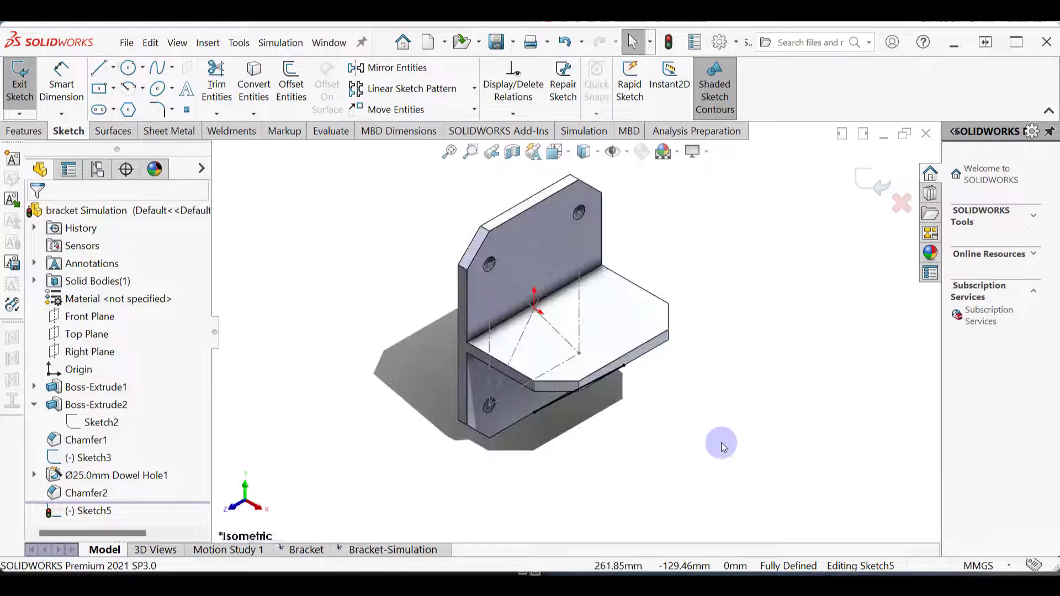
Make Rib1 from the diagonal sketch line: 16 mm thick, one-sided, draft off, material side flipped
click(25, 132)
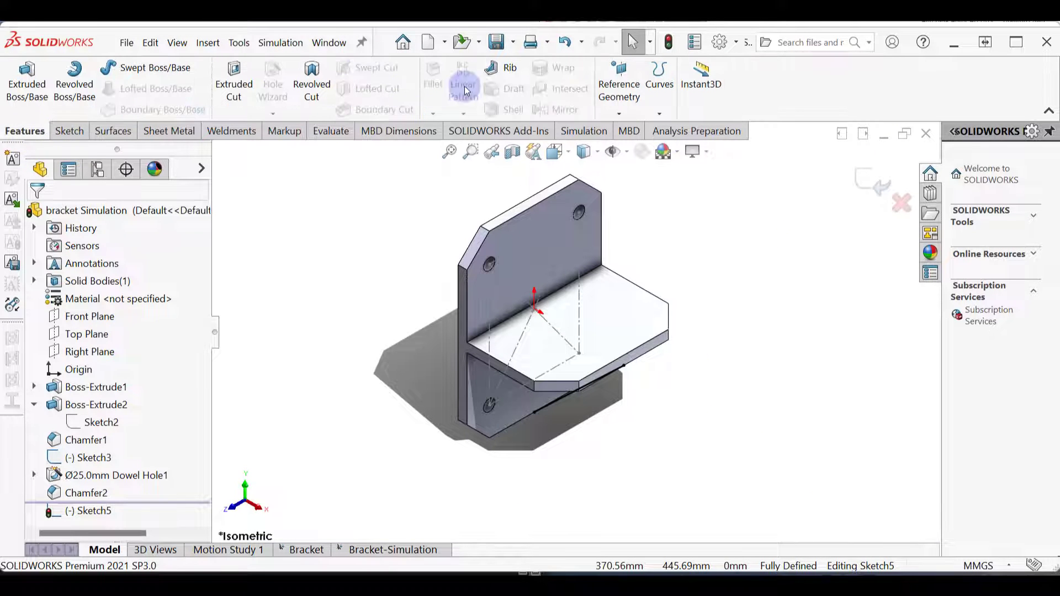
click(500, 67)
middle_drag(668, 366, 374, 436)
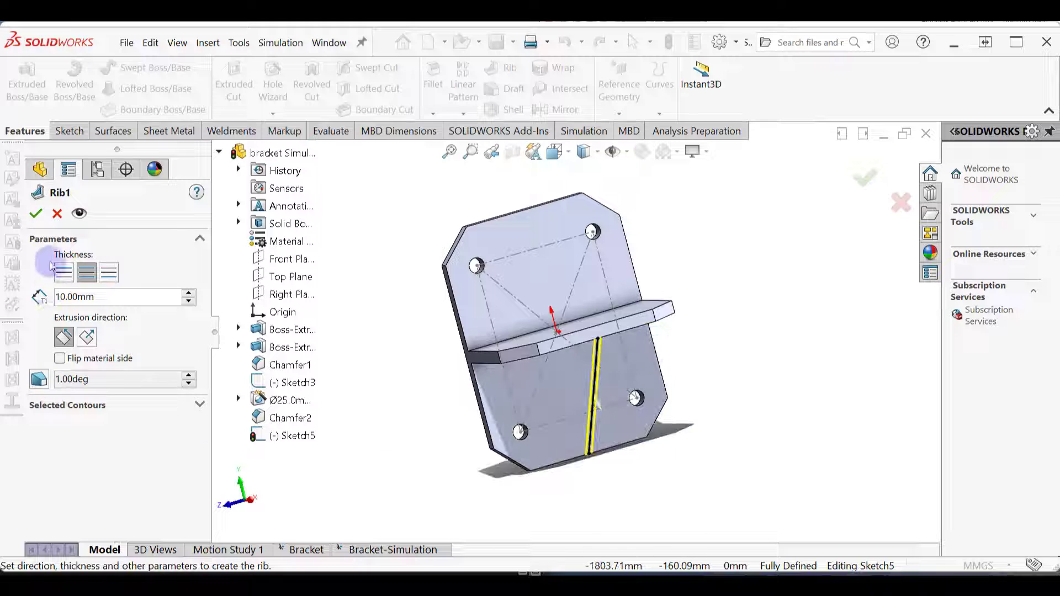
click(38, 380)
click(59, 358)
middle_drag(656, 384, 599, 398)
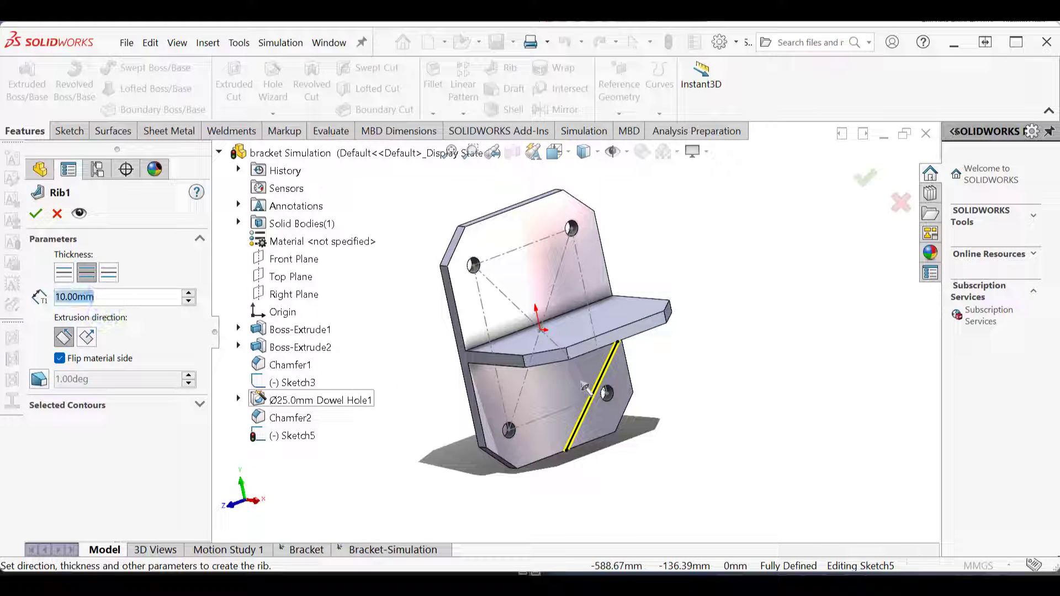
text(16)
key(Return)
click(70, 275)
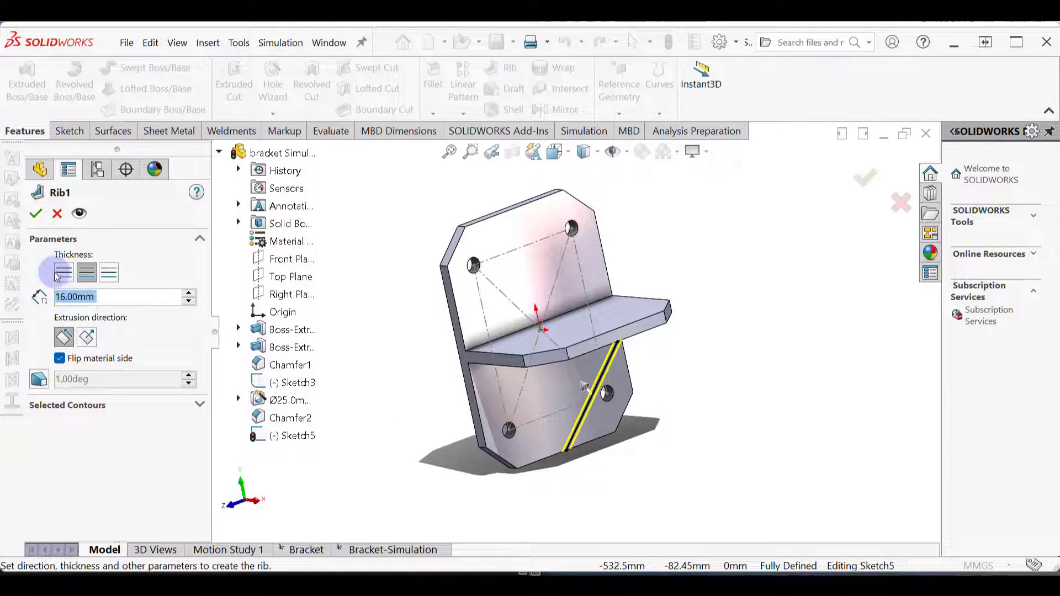
click(37, 213)
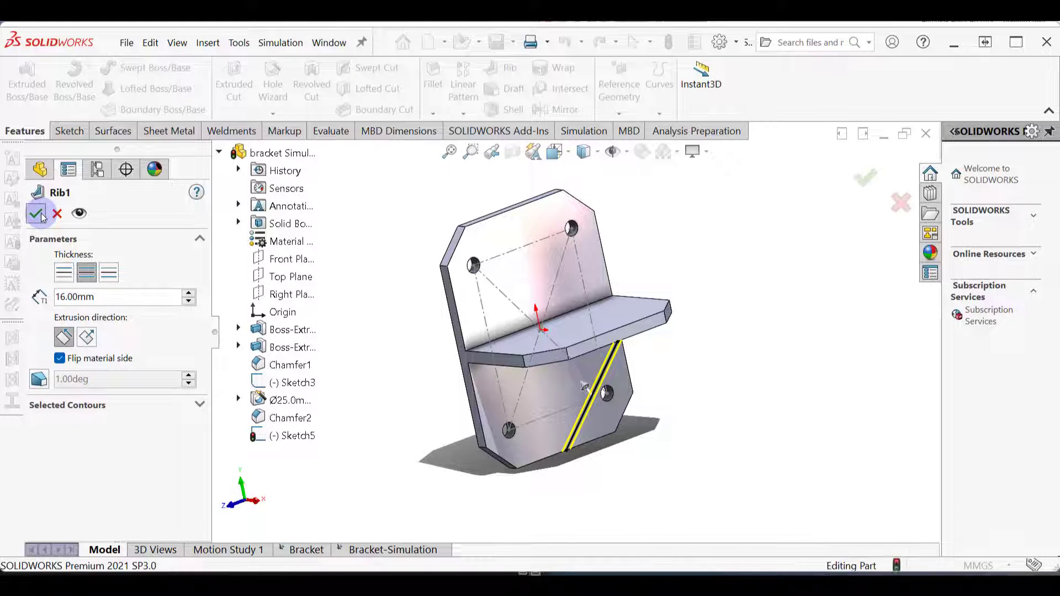
middle_drag(711, 450, 729, 350)
Chamfer the top junction edge between upright and flange at 10 mm × 45°
key(ctrl+7)
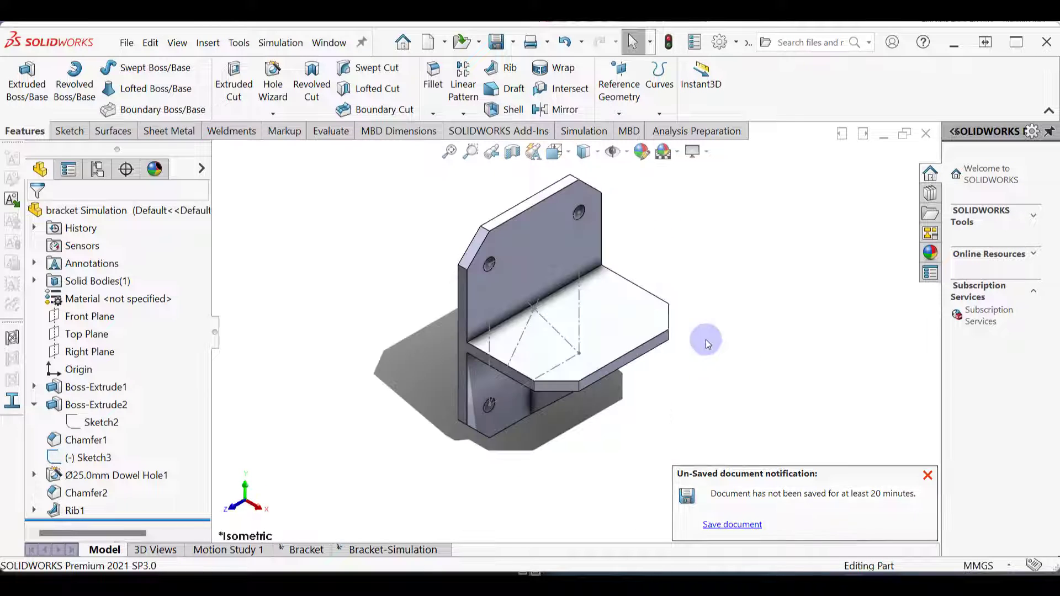
scroll(505, 336, down, 5)
click(433, 113)
click(451, 149)
click(546, 316)
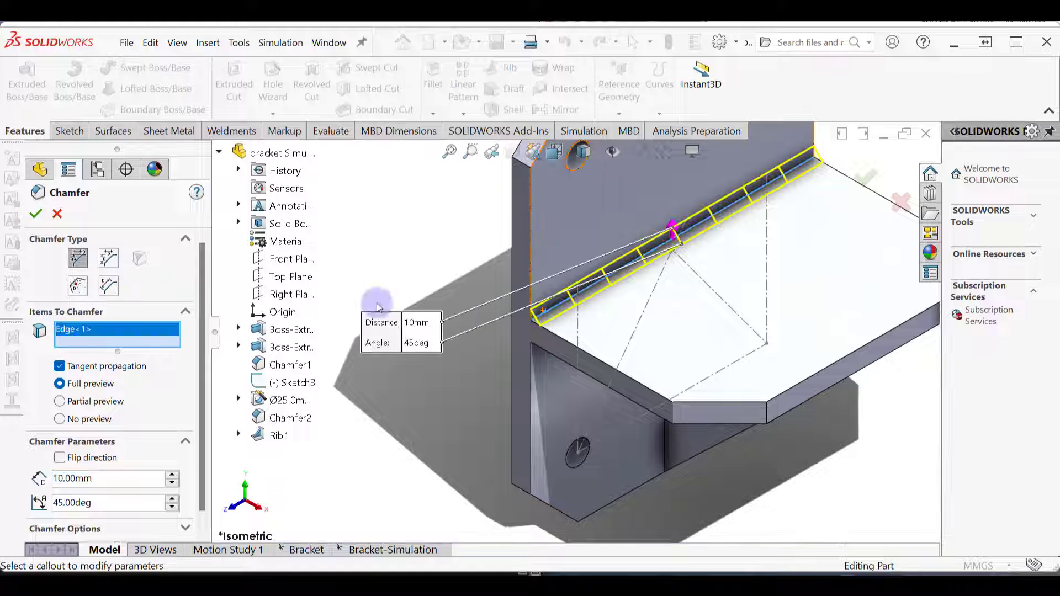
key(Return)
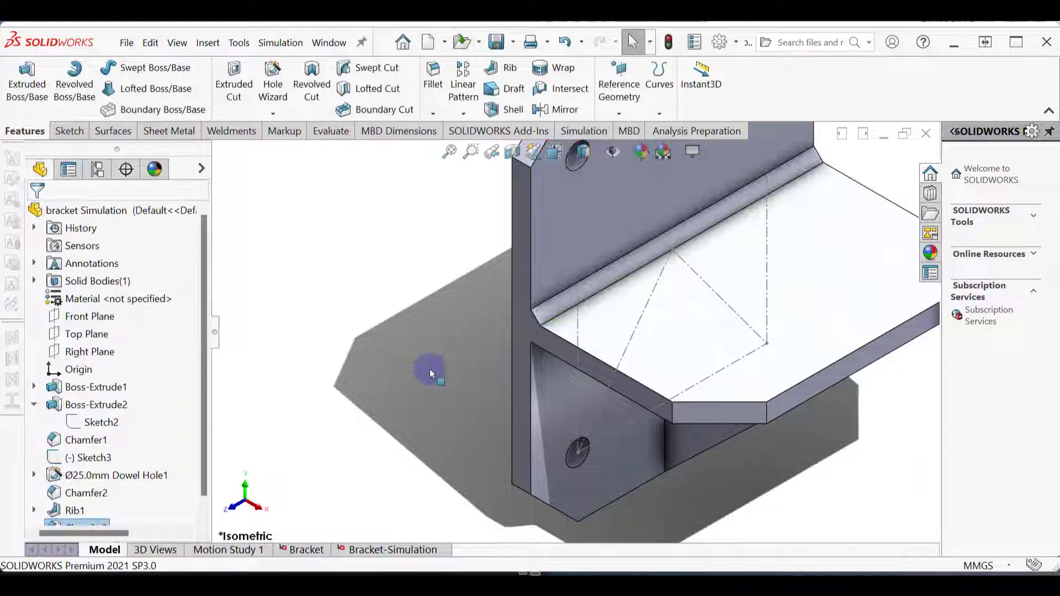
scroll(430, 369, up, 3)
Inspect the new chamfer and rib, clear the selection, and return to isometric view
middle_drag(530, 407, 732, 328)
click(607, 333)
scroll(608, 334, down, 3)
click(433, 114)
click(348, 319)
key(ctrl+7)
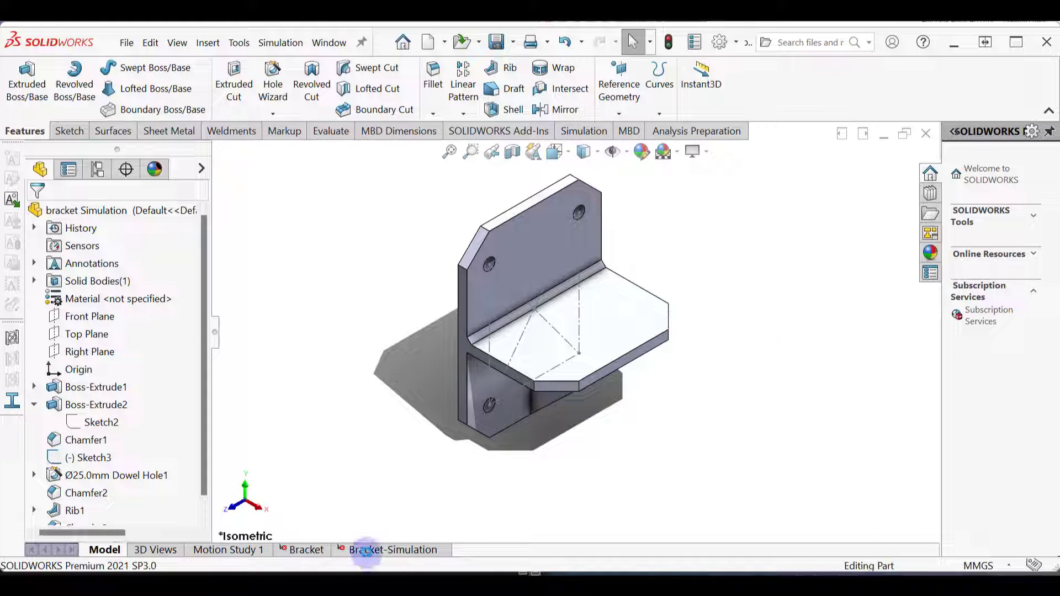
Delete mesh control Control-1 from Bracket-Simulation and re-run the study
click(366, 551)
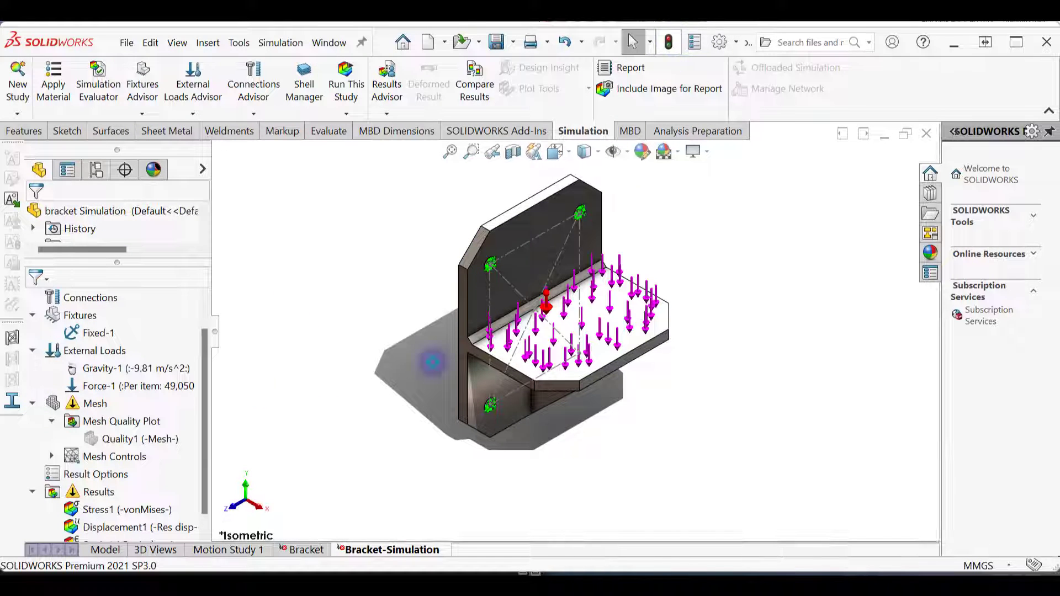
click(52, 456)
right_click(113, 474)
click(153, 440)
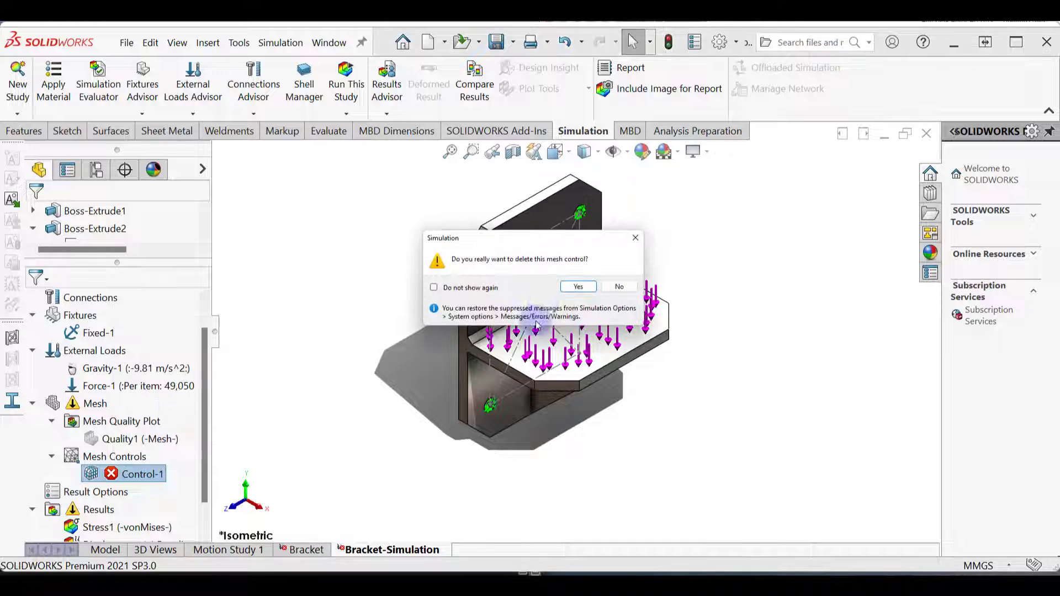
click(578, 286)
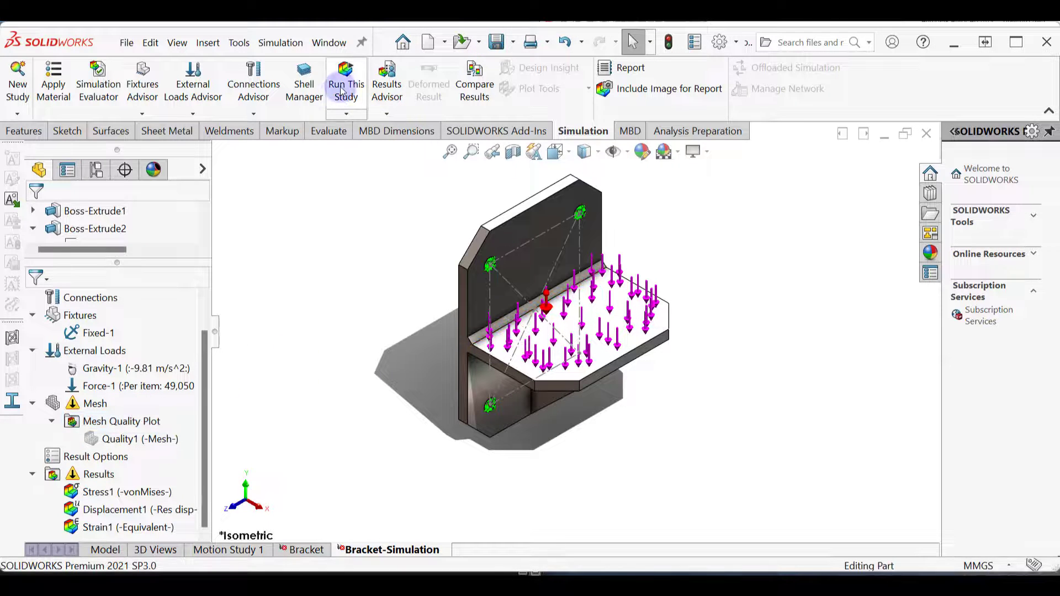
click(343, 88)
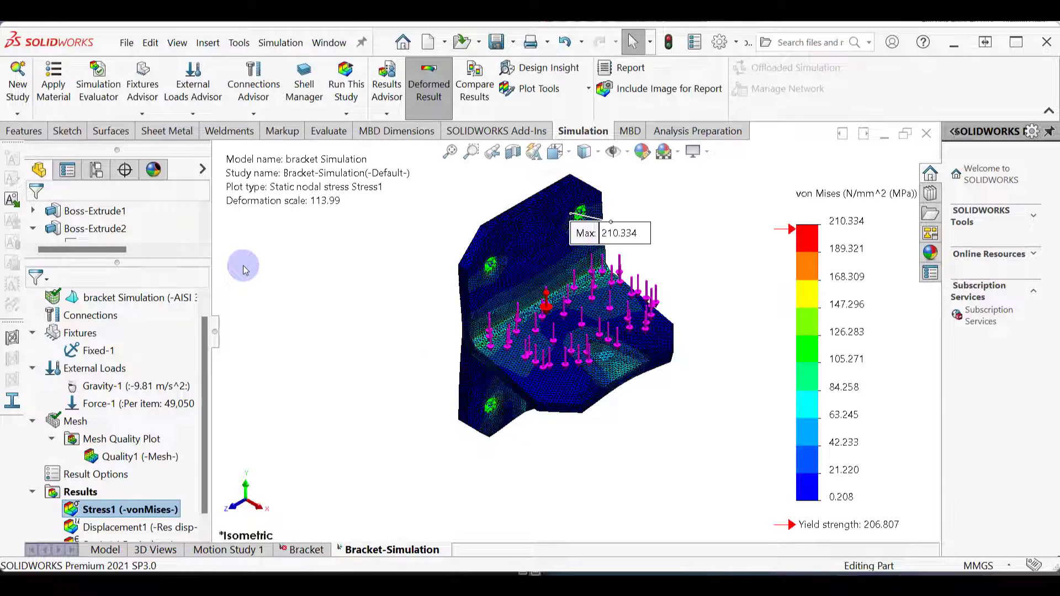
scroll(725, 278, down, 2)
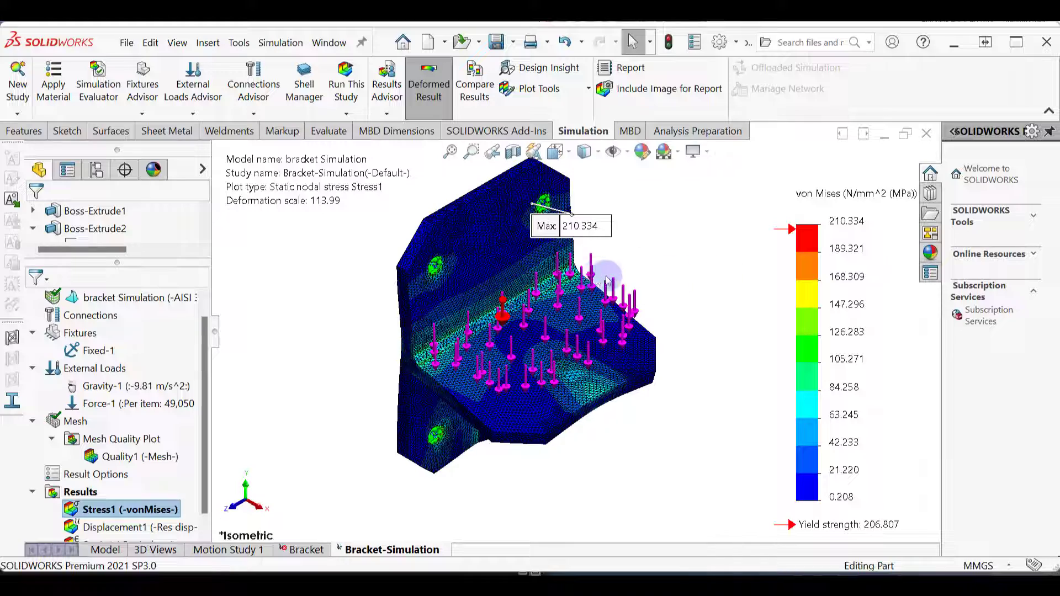
middle_drag(599, 278, 725, 448)
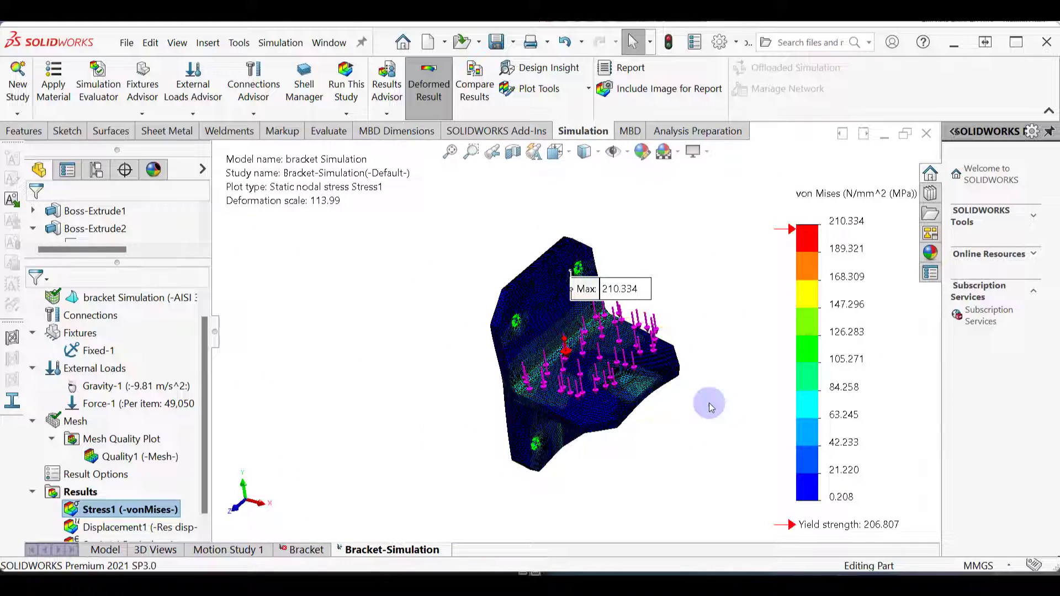
key(ctrl+7)
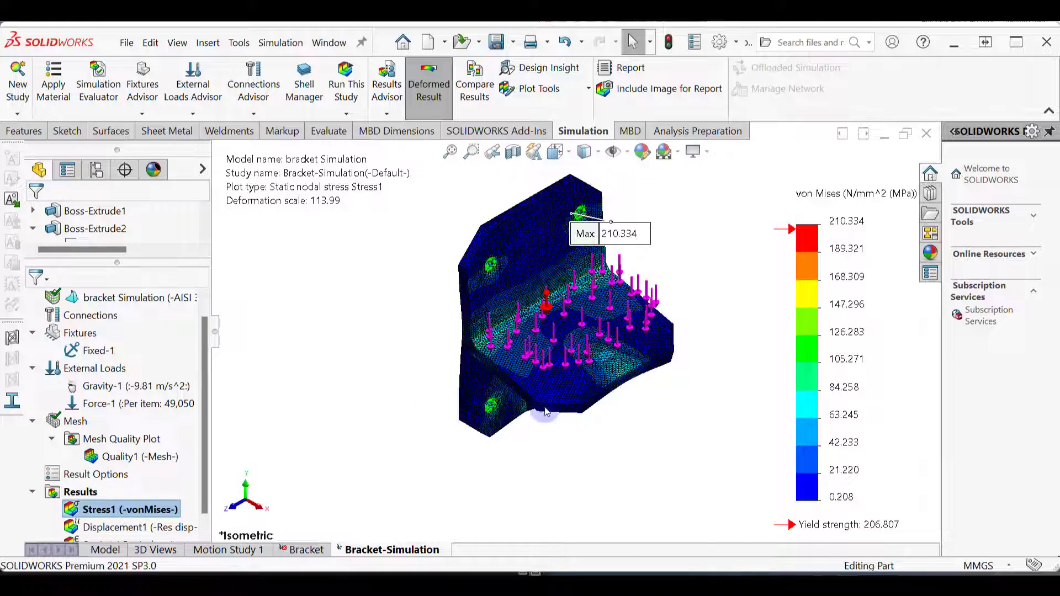
scroll(593, 317, down, 5)
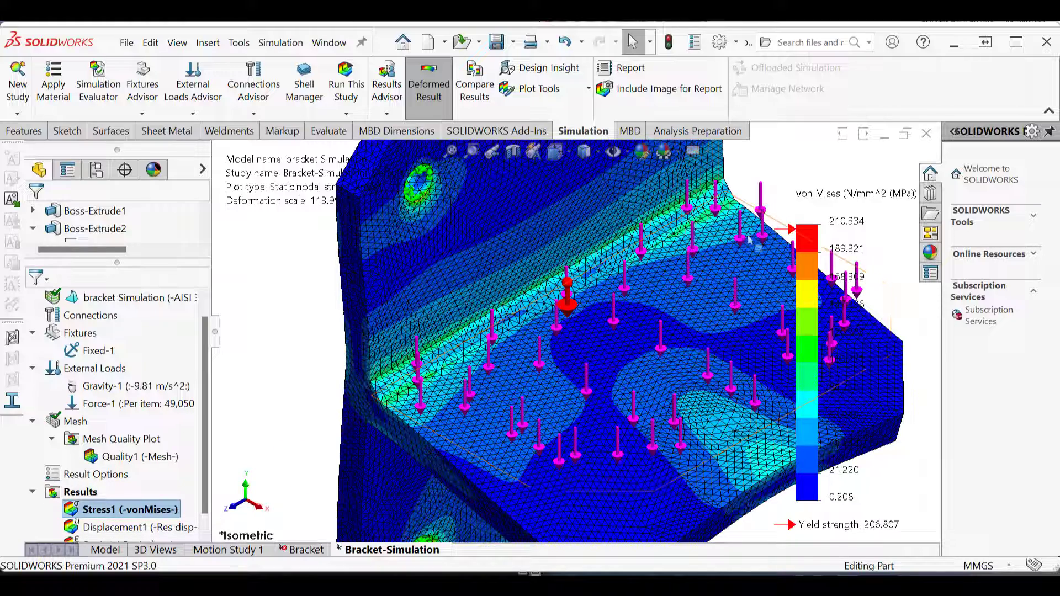
key(f)
middle_drag(713, 287, 667, 340)
key(ctrl+7)
key(space)
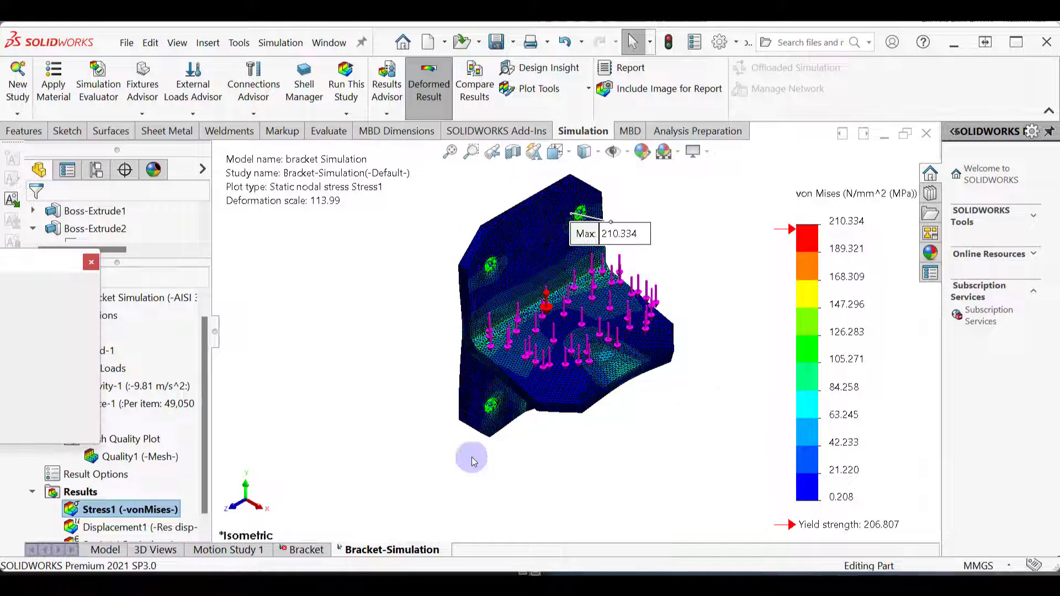
click(373, 440)
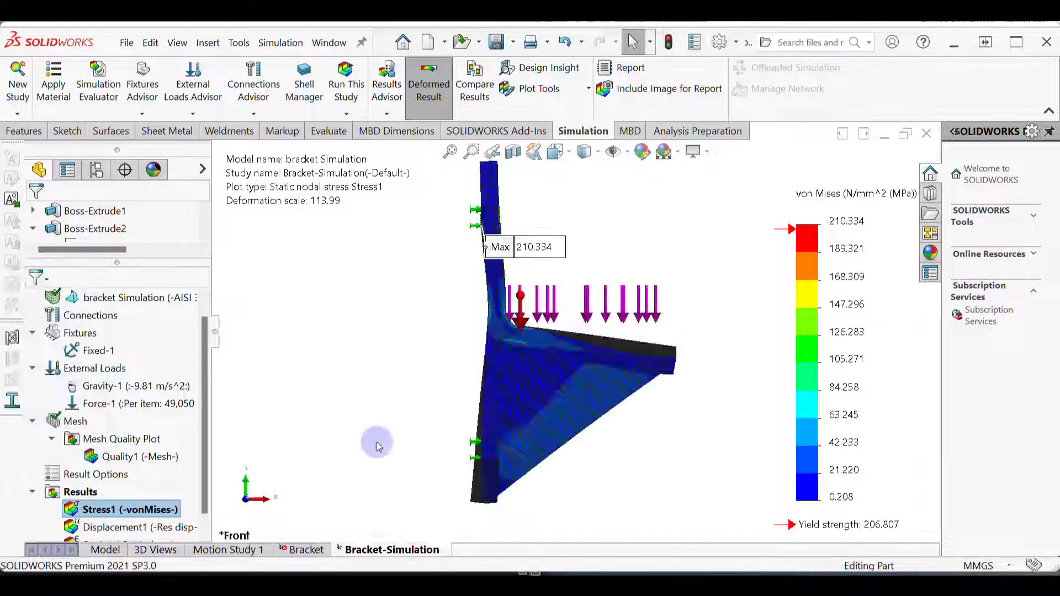
click(145, 510)
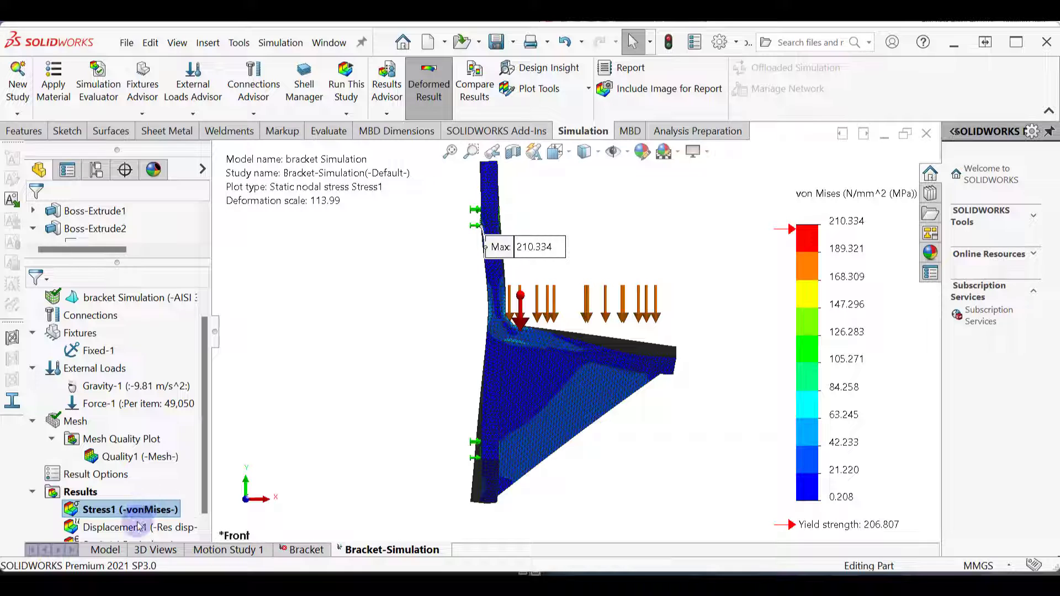
click(135, 525)
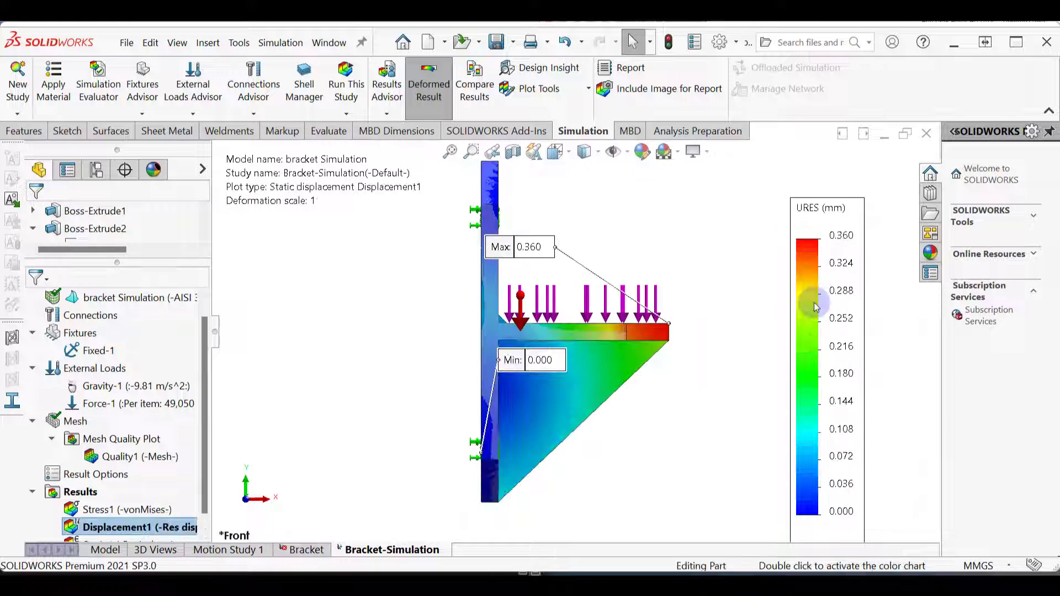
click(727, 336)
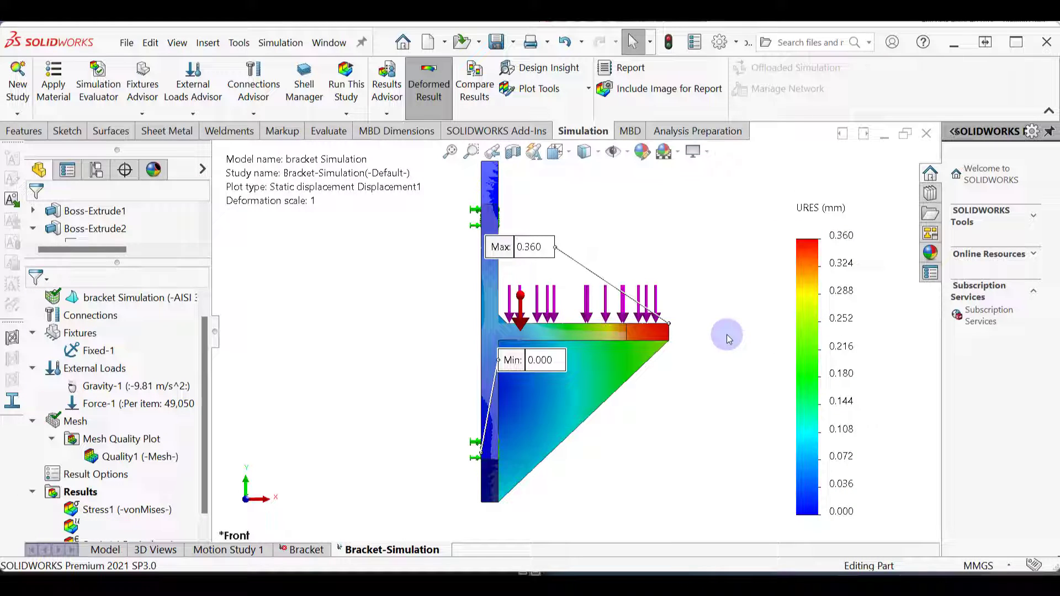
click(138, 510)
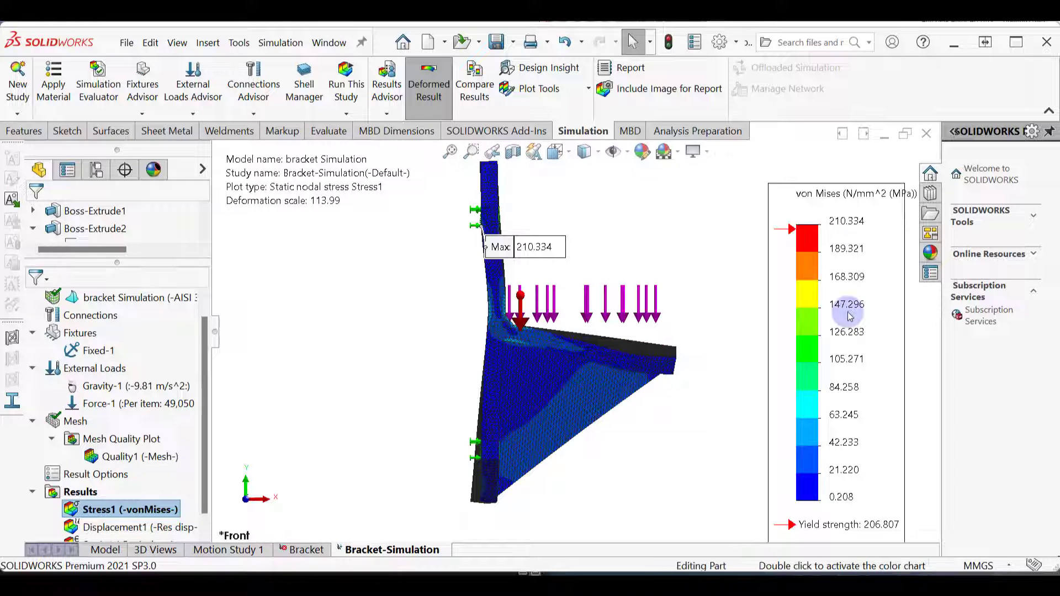
right_click(135, 509)
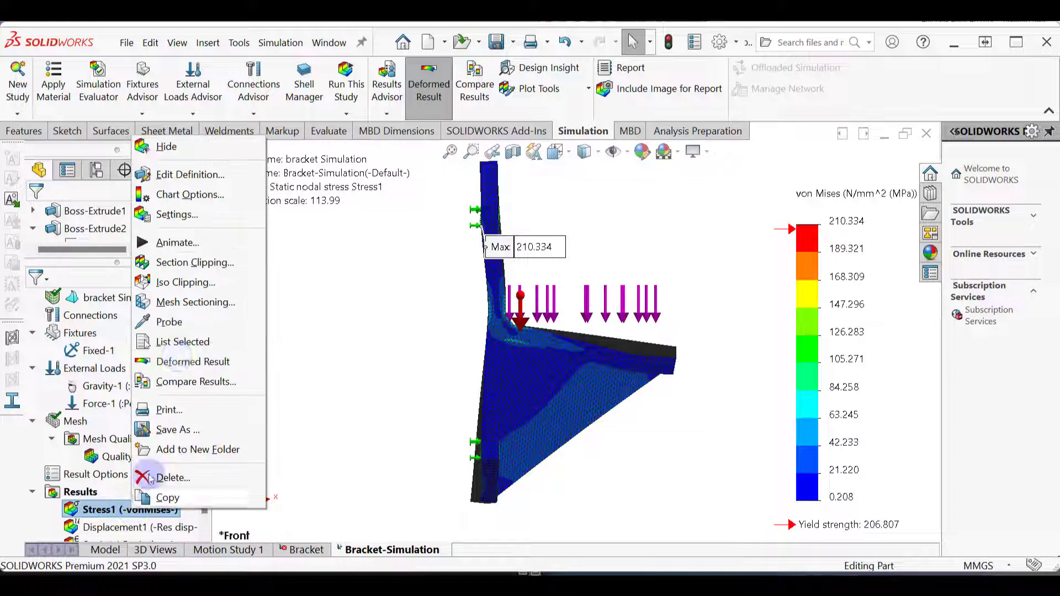
click(177, 243)
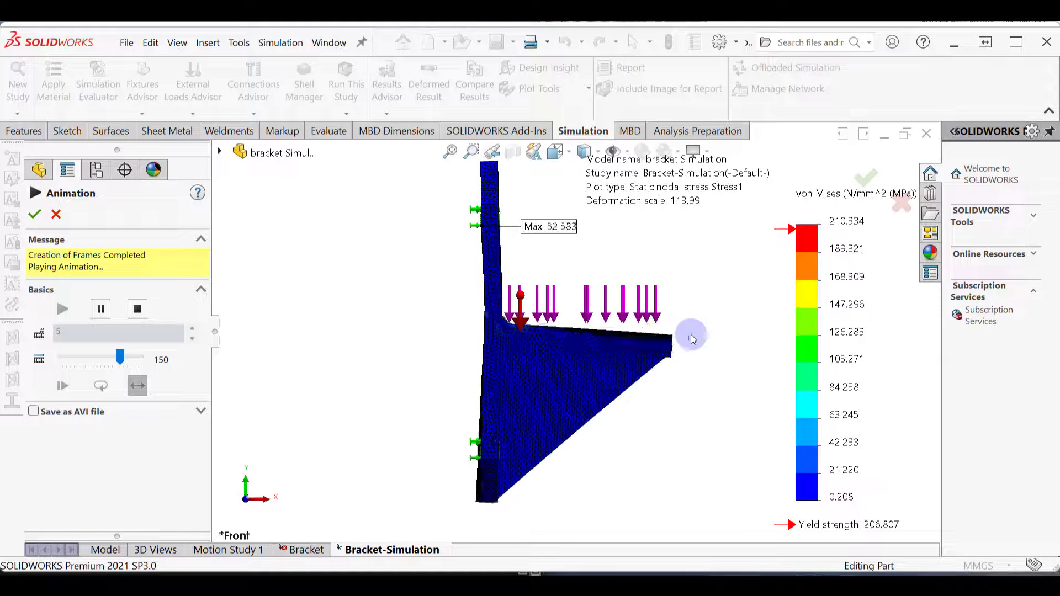
scroll(512, 343, down, 3)
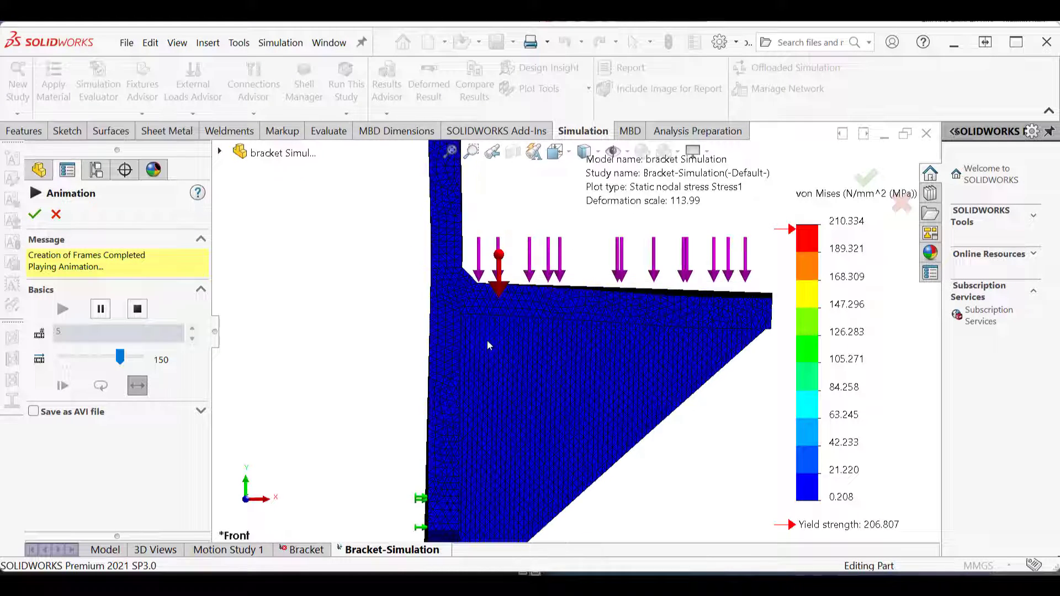
scroll(568, 349, up, 2)
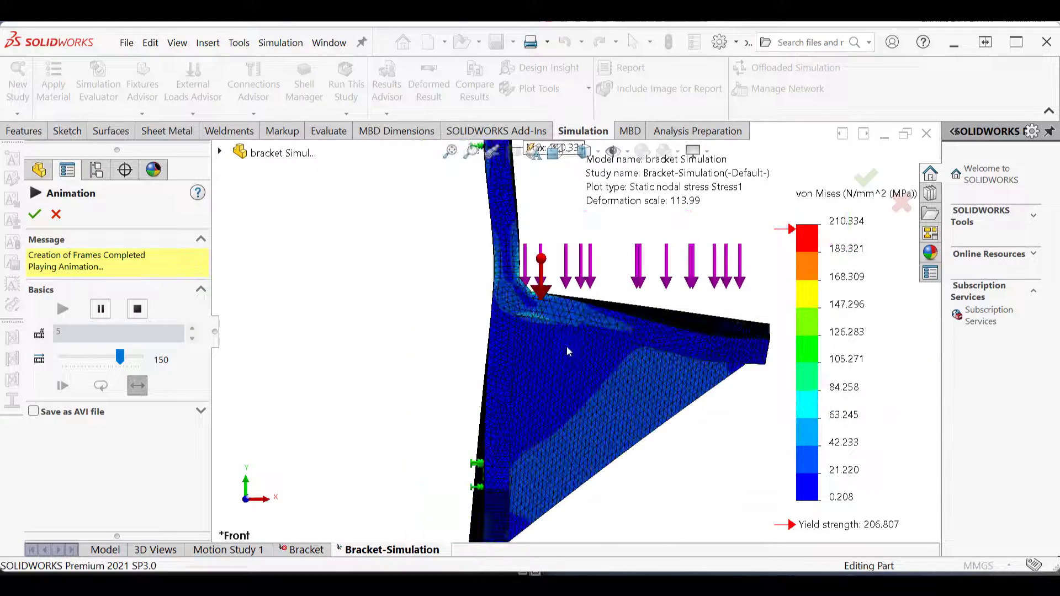
scroll(568, 350, up, 3)
middle_drag(568, 349, 538, 337)
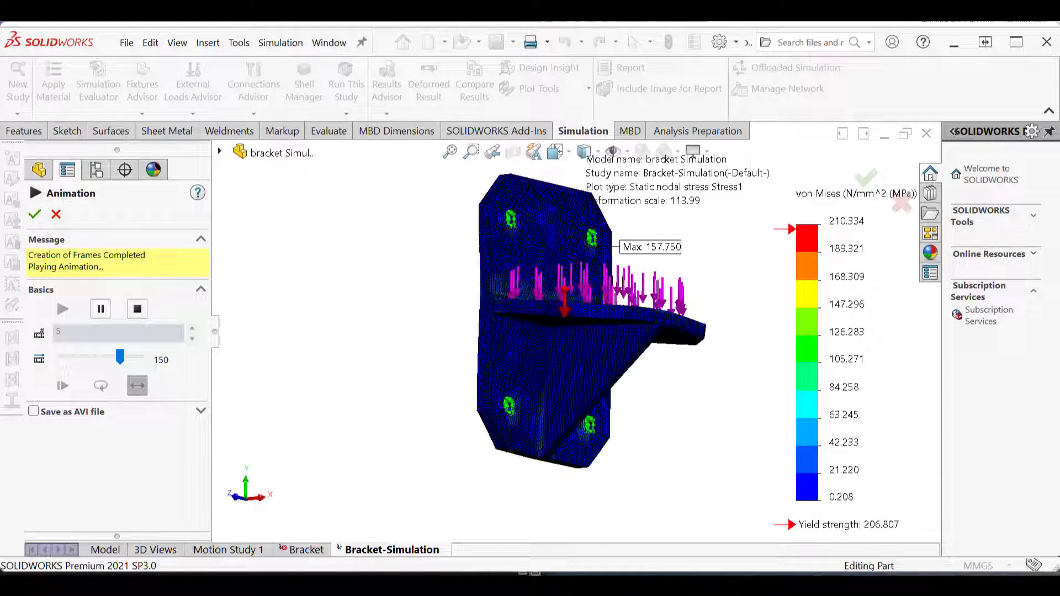
middle_drag(670, 481, 664, 432)
key(ctrl+7)
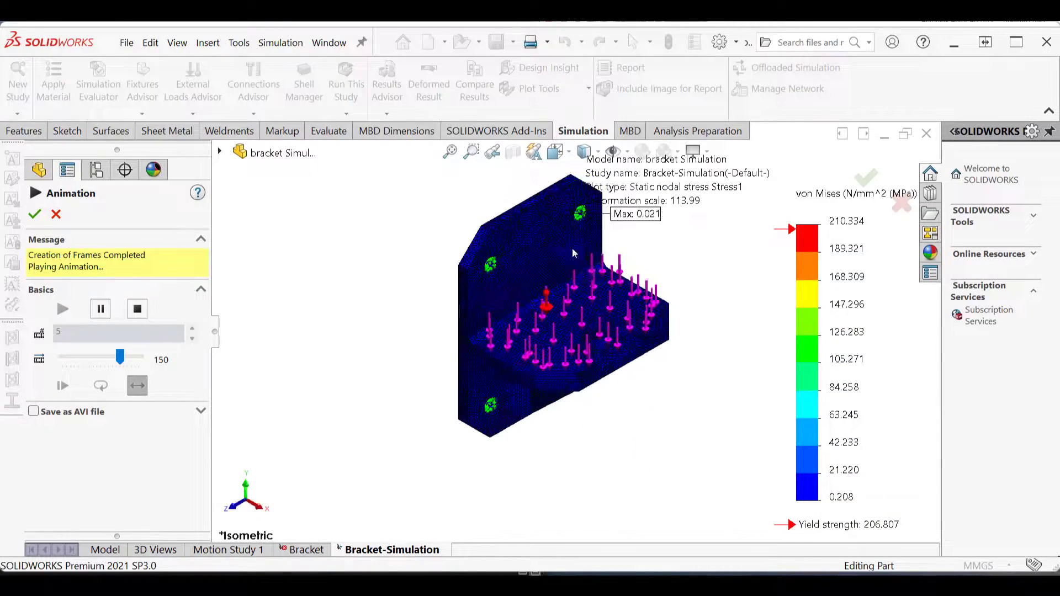
scroll(563, 260, down, 5)
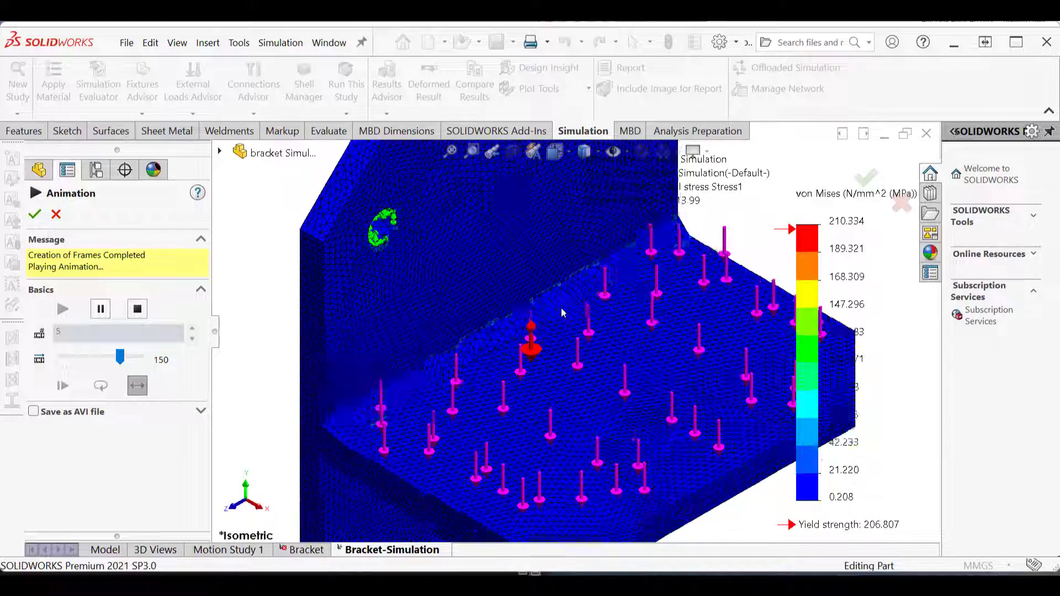
click(834, 247)
scroll(564, 367, up, 3)
scroll(553, 265, down, 6)
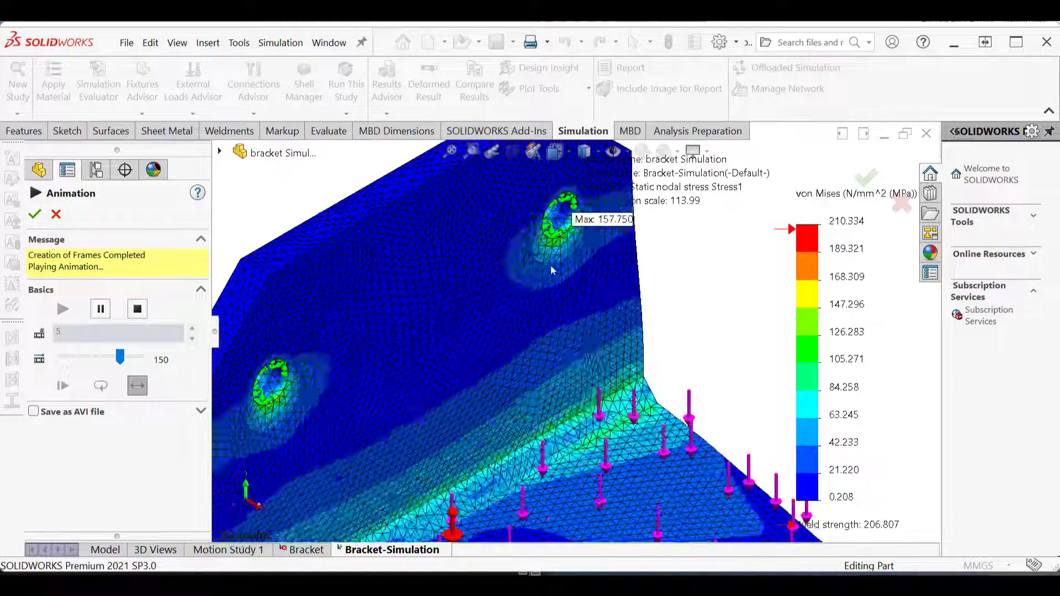
middle_drag(544, 278, 492, 328)
scroll(492, 328, up, 3)
scroll(639, 350, down, 2)
scroll(548, 228, down, 5)
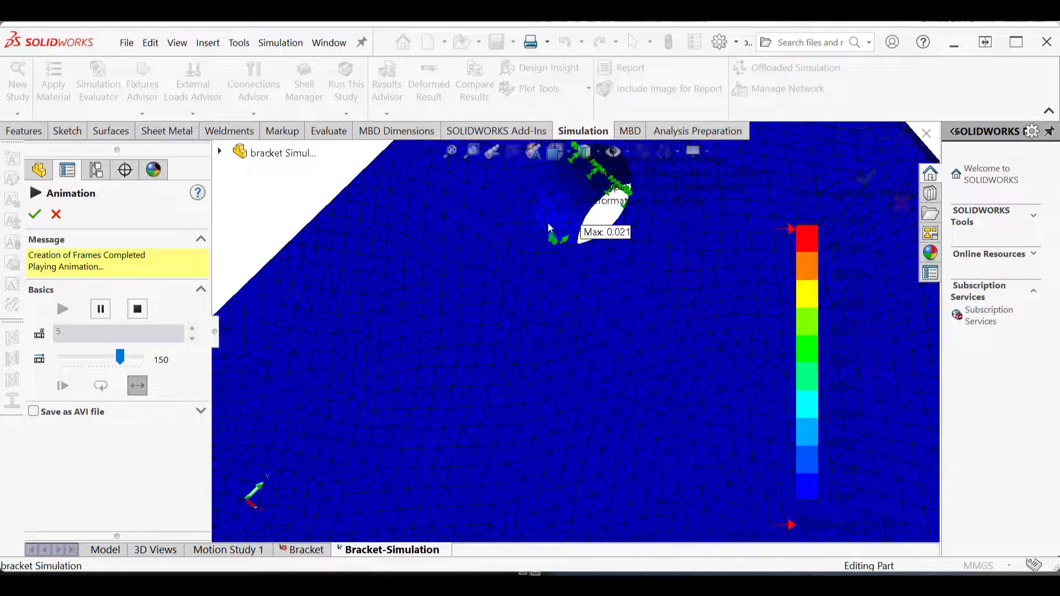
scroll(550, 232, down, 4)
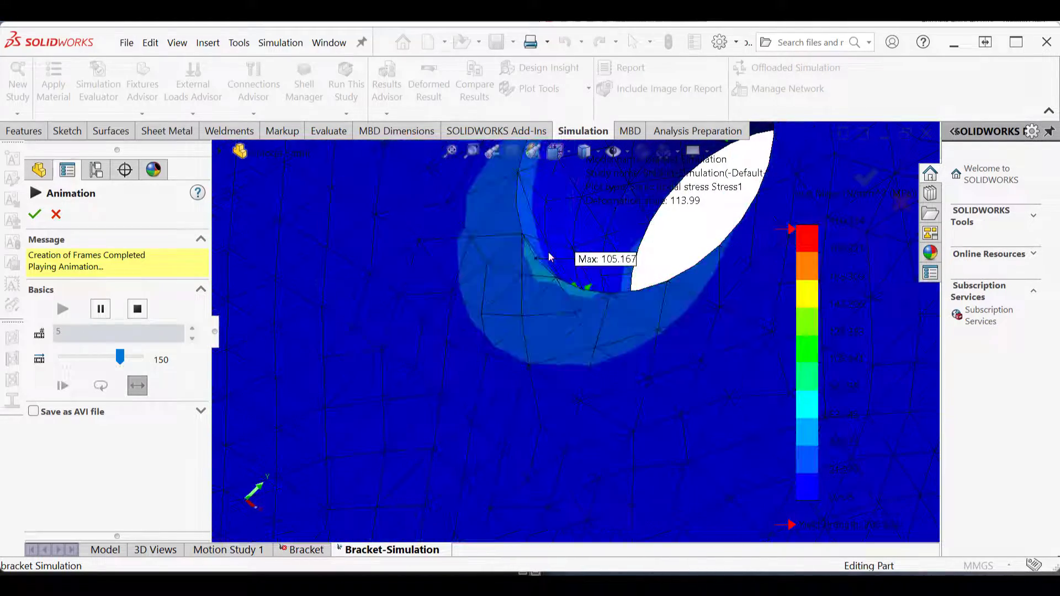
scroll(548, 253, up, 6)
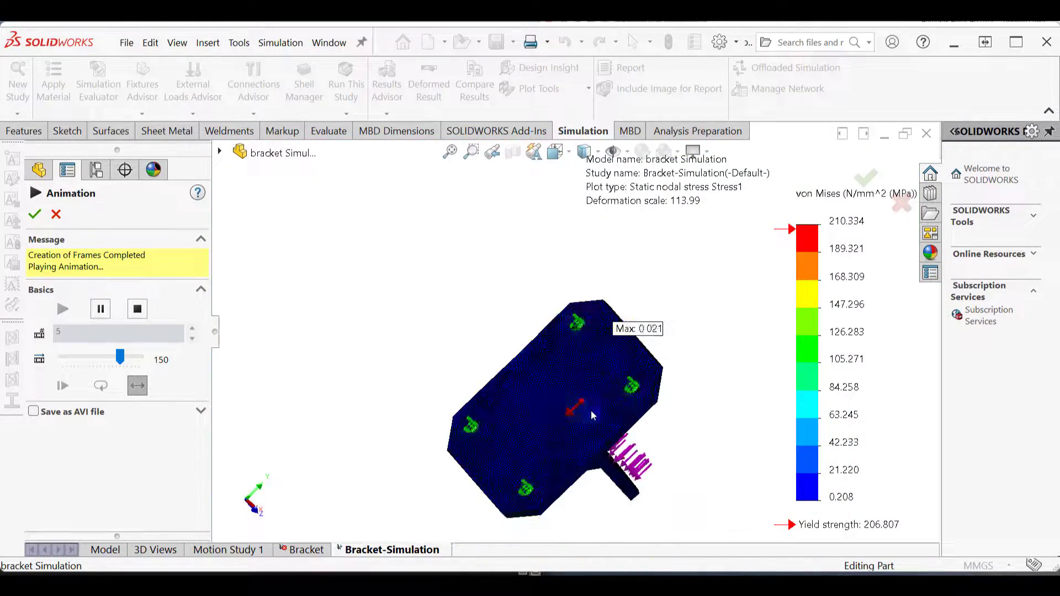
key(ctrl+7)
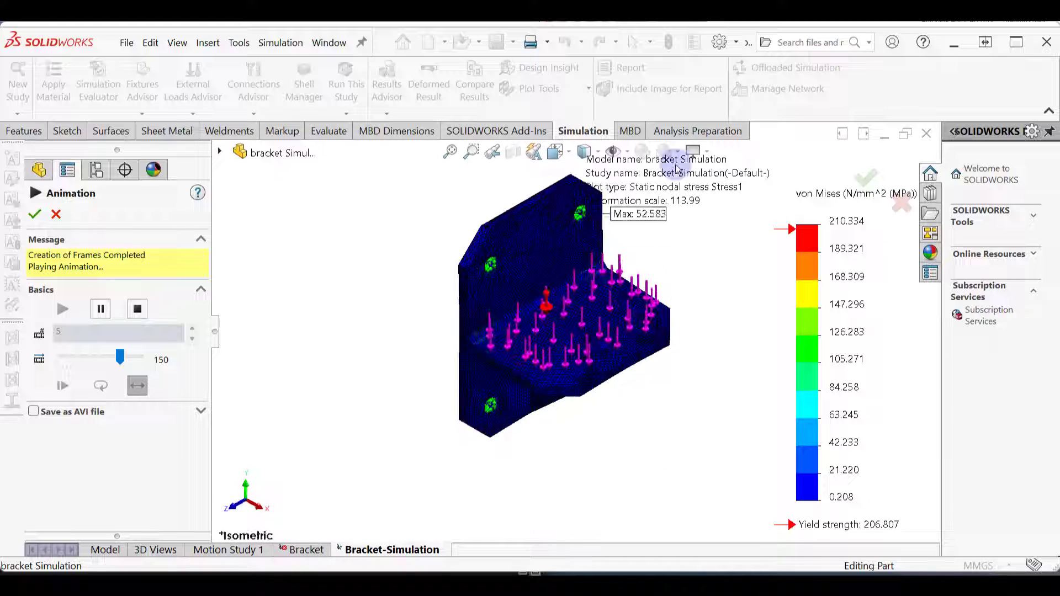
scroll(612, 297, down, 2)
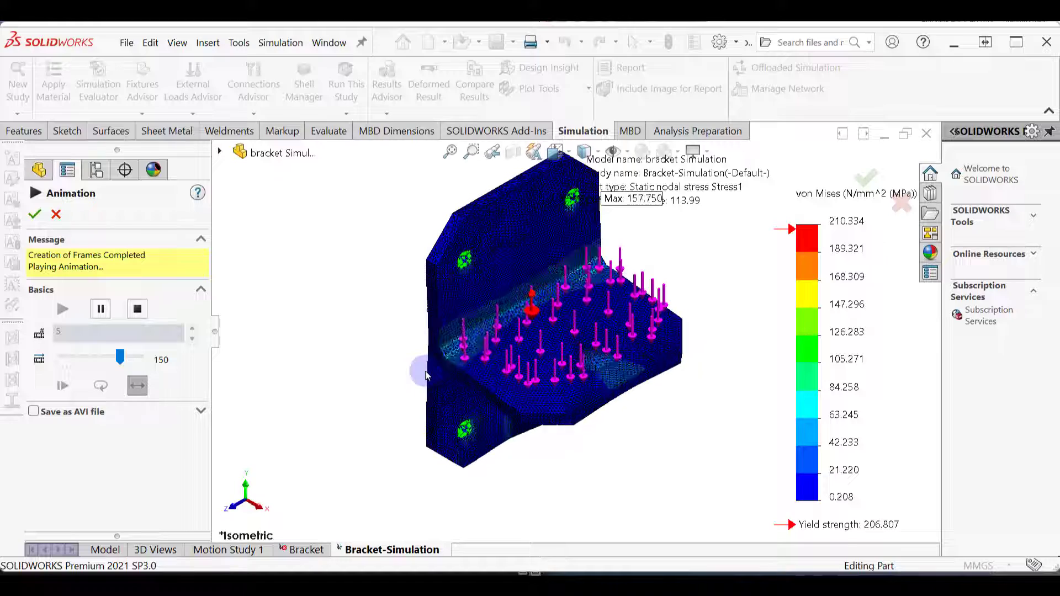
End the animation and show the Displacement1 result plot in isometric view
click(35, 215)
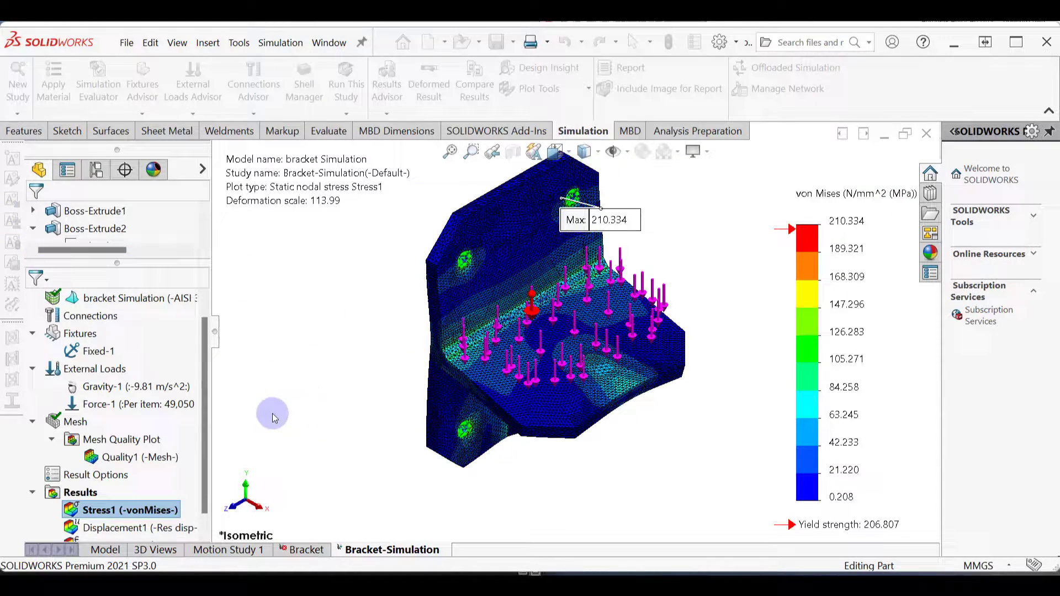
click(164, 527)
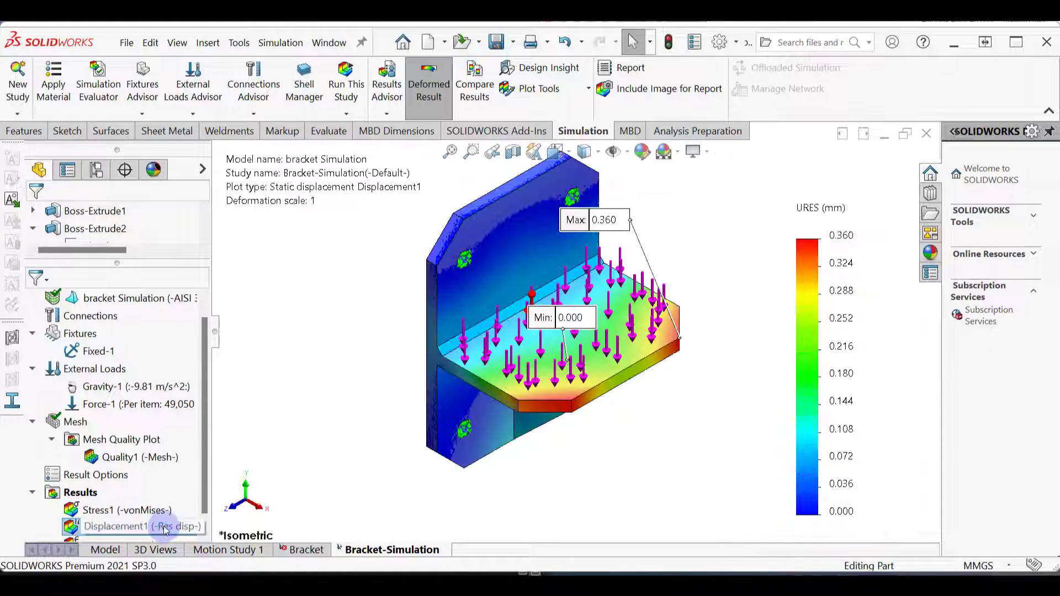
middle_drag(581, 502, 557, 501)
key(ctrl+7)
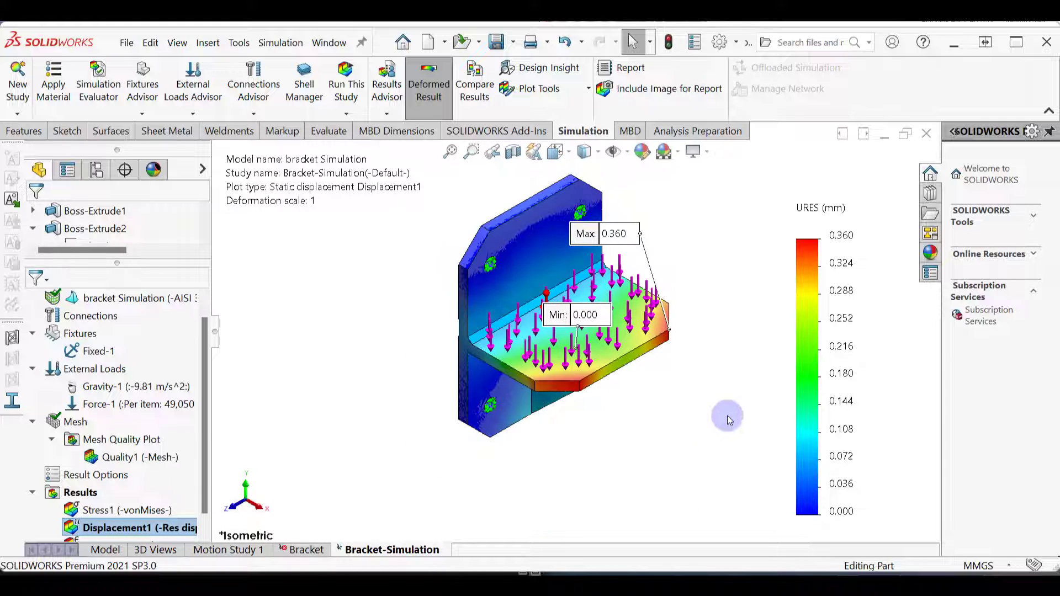
Zoom in and drag the Max label right and the Min label down-right, away from the load arrows
scroll(558, 376, down, 3)
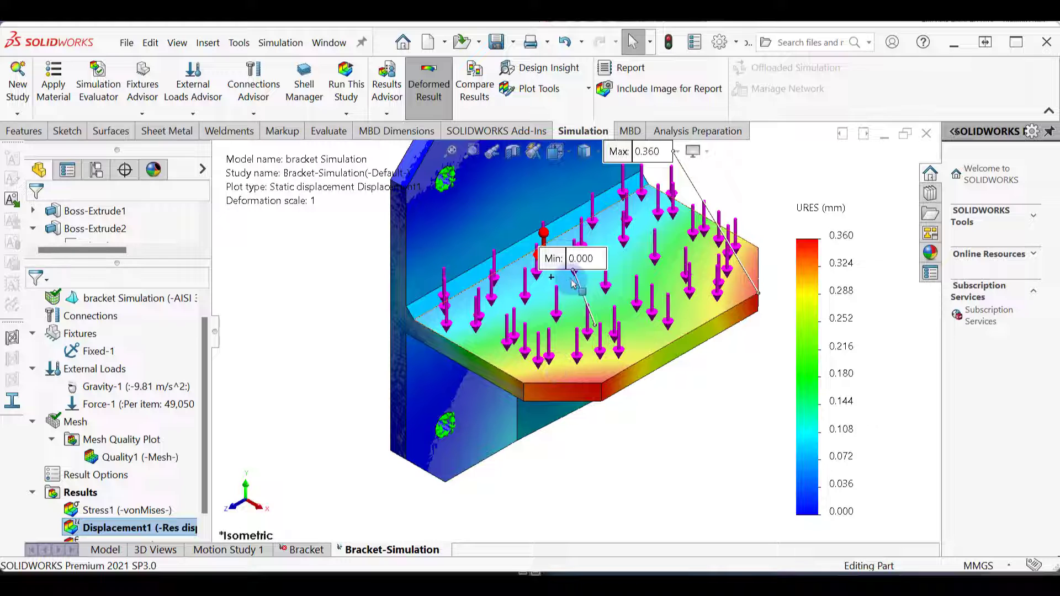
scroll(572, 282, down, 3)
scroll(584, 296, up, 2)
scroll(699, 221, up, 2)
drag(641, 263, 688, 257)
drag(531, 344, 628, 444)
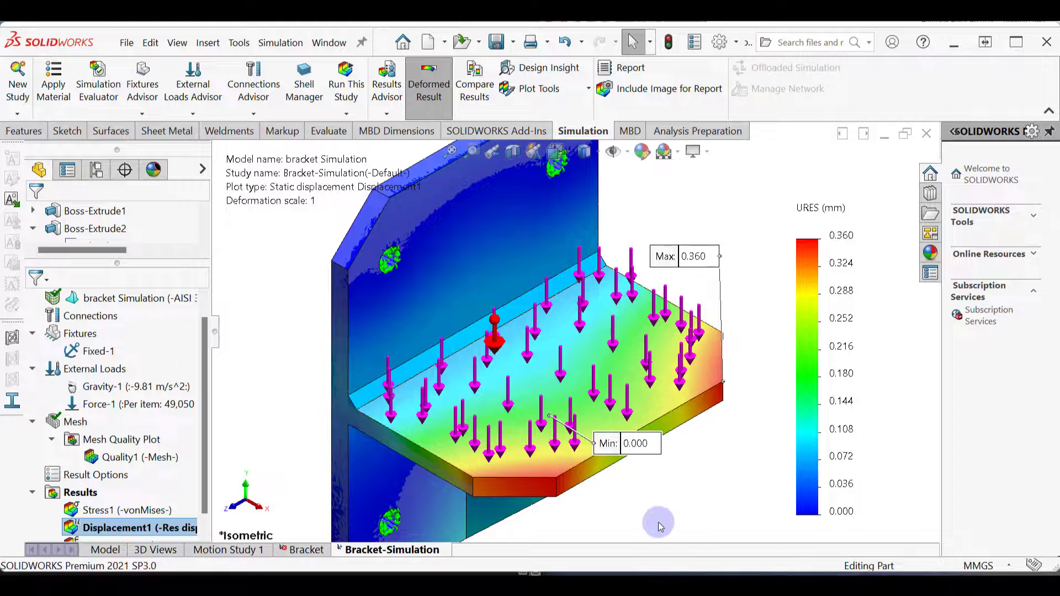